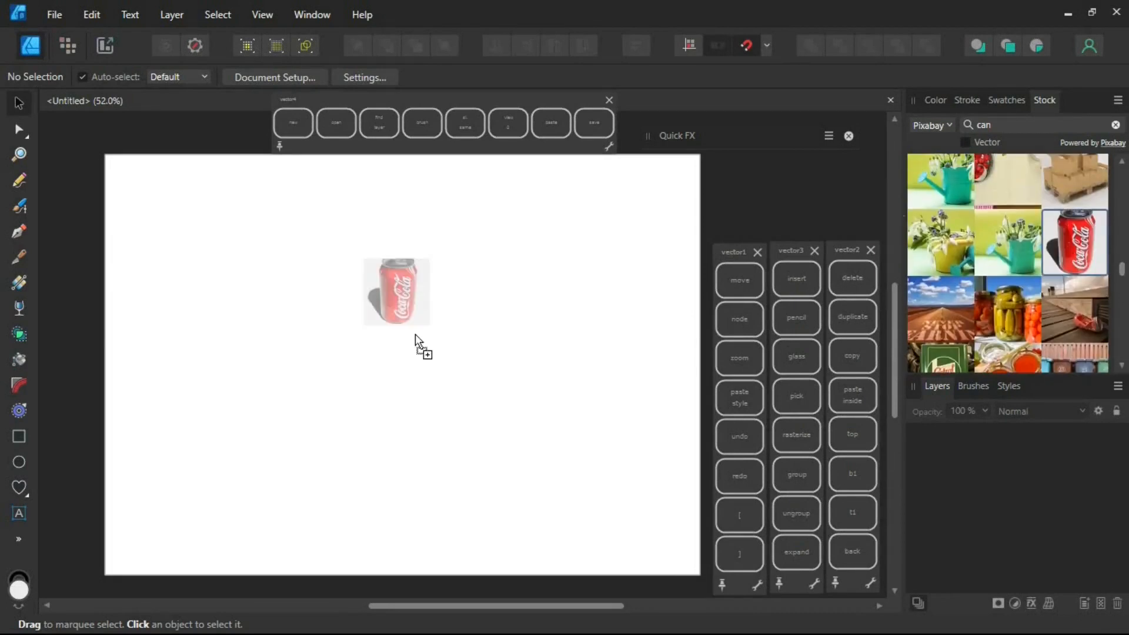
- Shrink the first Coca-Cola can photo at the page's upper left and add a second Coca-Cola can photo from Pixabay
{"action": "left_click_drag", "start_coordinate": [554, 199], "coordinate": [341, 304]}
{"action": "left_click_drag", "start_coordinate": [1120, 271], "coordinate": [1116, 294]}
{"action": "left_click_drag", "start_coordinate": [1077, 225], "coordinate": [419, 362]}
- Crop the second Coca-Cola photo closely around the can and scale it down below the first one along the page's left edge
{"action": "left_click", "coordinate": [18, 539]}
{"action": "left_click", "coordinate": [64, 475]}
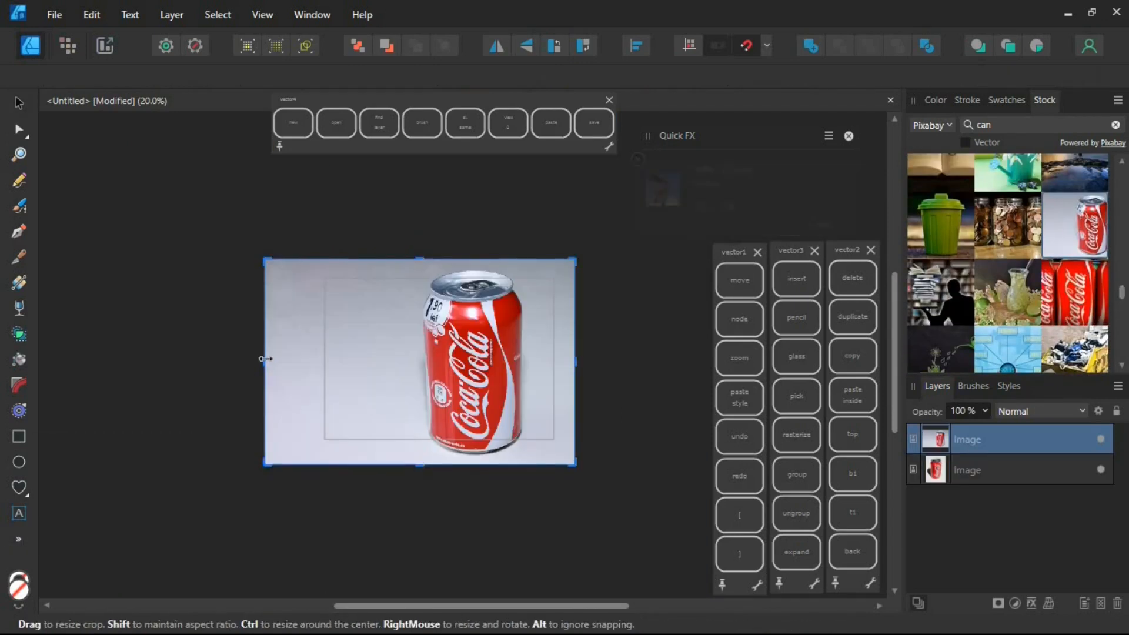
{"action": "left_click_drag", "start_coordinate": [265, 362], "coordinate": [401, 362]}
{"action": "left_click_drag", "start_coordinate": [574, 363], "coordinate": [537, 362]}
{"action": "left_click", "coordinate": [740, 281]}
{"action": "left_click_drag", "start_coordinate": [537, 258], "coordinate": [344, 356]}
- Switch the stock photo source to Pexels and place the gold and blue Simpsons soda can photo on the page
{"action": "scroll", "coordinate": [1100, 253], "scroll_direction": "down", "scroll_amount": 10}
{"action": "left_click", "coordinate": [931, 125]}
{"action": "left_click", "coordinate": [932, 144]}
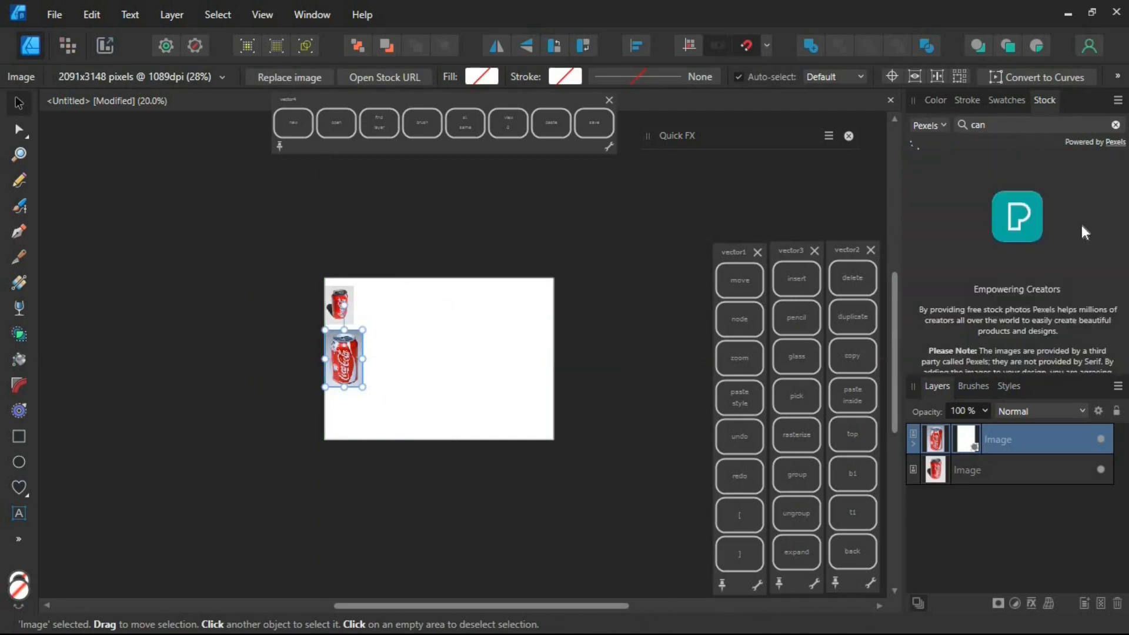
{"action": "left_click_drag", "start_coordinate": [1121, 183], "coordinate": [1120, 192]}
{"action": "left_click_drag", "start_coordinate": [442, 345], "coordinate": [445, 344]}
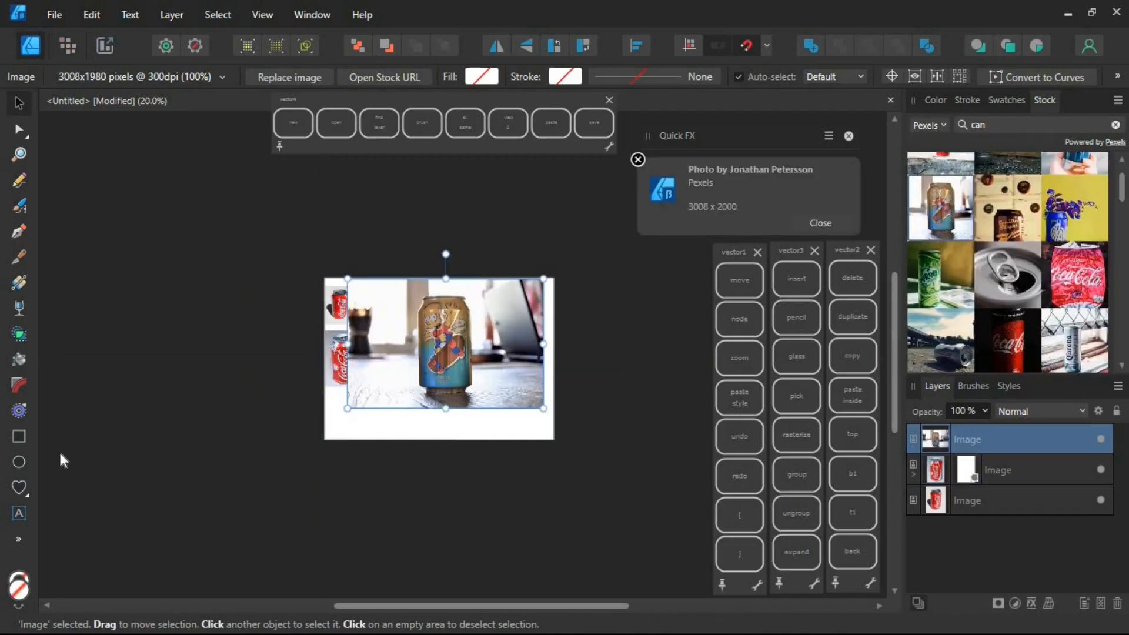
- Crop the Simpsons can photo around the can, scale it down and set it beside the small Coca-Cola photo
{"action": "left_click", "coordinate": [18, 539]}
{"action": "left_click", "coordinate": [65, 475]}
{"action": "left_click_drag", "start_coordinate": [346, 343], "coordinate": [410, 343]}
{"action": "left_click_drag", "start_coordinate": [545, 343], "coordinate": [481, 343]}
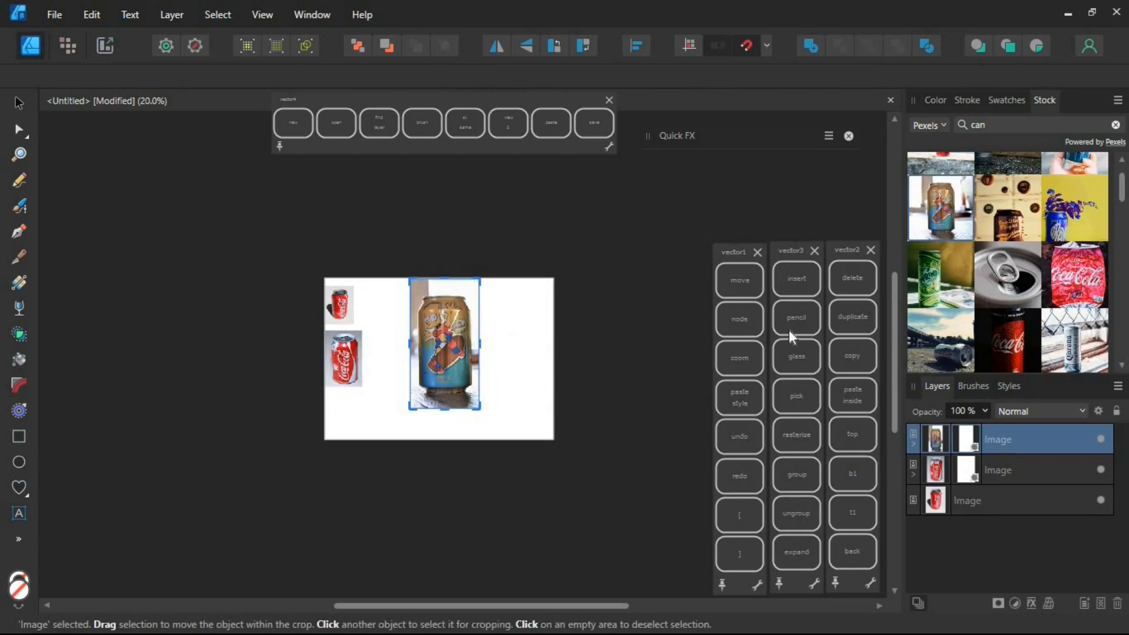
{"action": "left_click", "coordinate": [737, 284]}
{"action": "left_click_drag", "start_coordinate": [480, 279], "coordinate": [440, 355]}
{"action": "left_click_drag", "start_coordinate": [427, 384], "coordinate": [380, 307]}
- Add the Red Bull can photo from the Pexels results and crop it closely around the can on all sides
{"action": "left_click_drag", "start_coordinate": [1121, 188], "coordinate": [1122, 208]}
{"action": "left_click_drag", "start_coordinate": [1026, 266], "coordinate": [517, 398]}
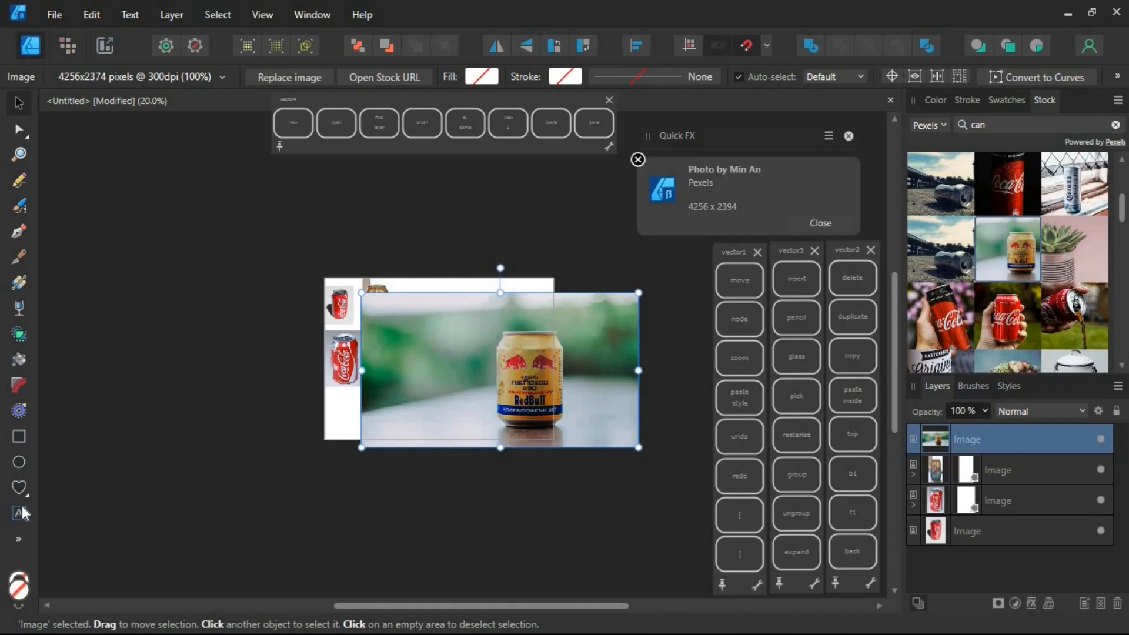
{"action": "left_click", "coordinate": [20, 539]}
{"action": "left_click", "coordinate": [97, 446]}
{"action": "left_click_drag", "start_coordinate": [362, 371], "coordinate": [482, 371]}
{"action": "left_click_drag", "start_coordinate": [638, 370], "coordinate": [574, 371]}
{"action": "left_click_drag", "start_coordinate": [529, 292], "coordinate": [528, 324]}
{"action": "left_click_drag", "start_coordinate": [527, 450], "coordinate": [527, 442]}
- Move the cropped Red Bull photo to the free area right of the other photos
{"action": "key", "text": "ctrl+0"}
{"action": "key", "text": "v"}
{"action": "left_click_drag", "start_coordinate": [651, 368], "coordinate": [456, 329]}
- Enlarge the cropped second Coca-Cola photo and position it in the page's lower left area
{"action": "left_click", "coordinate": [237, 358]}
{"action": "left_click_drag", "start_coordinate": [263, 282], "coordinate": [390, 89]}
{"action": "left_click_drag", "start_coordinate": [305, 282], "coordinate": [306, 419]}
{"action": "left_click_drag", "start_coordinate": [389, 226], "coordinate": [323, 327]}
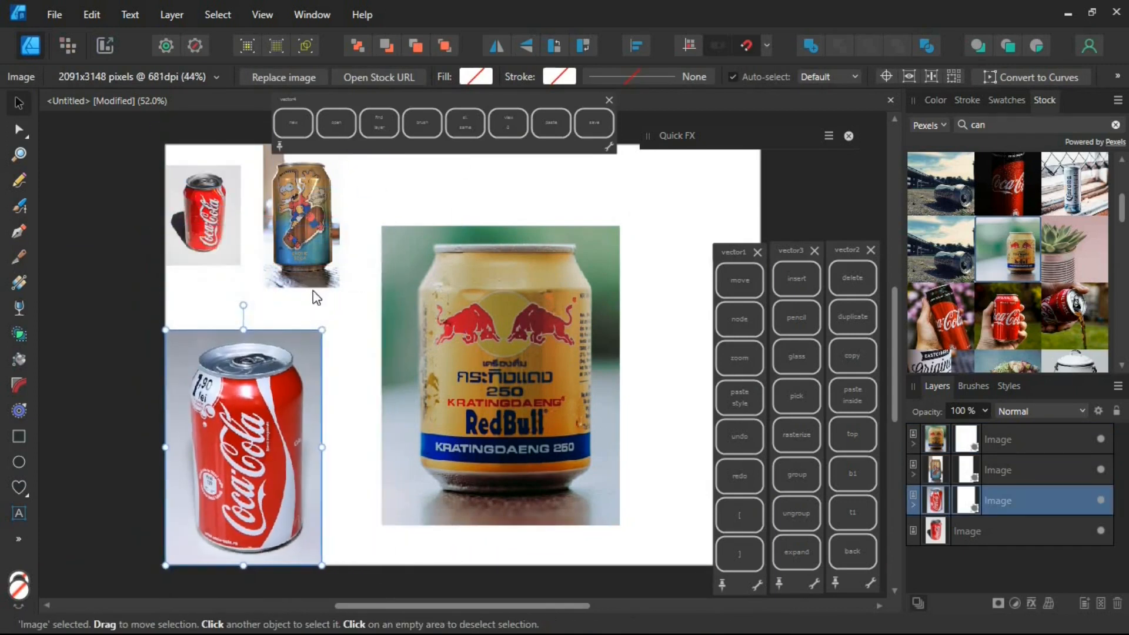
{"action": "left_click_drag", "start_coordinate": [247, 435], "coordinate": [247, 410]}
- Group all four can photos into one layer group
{"action": "left_click", "coordinate": [562, 394]}
{"action": "scroll", "coordinate": [1055, 341], "scroll_direction": "down", "scroll_amount": 8}
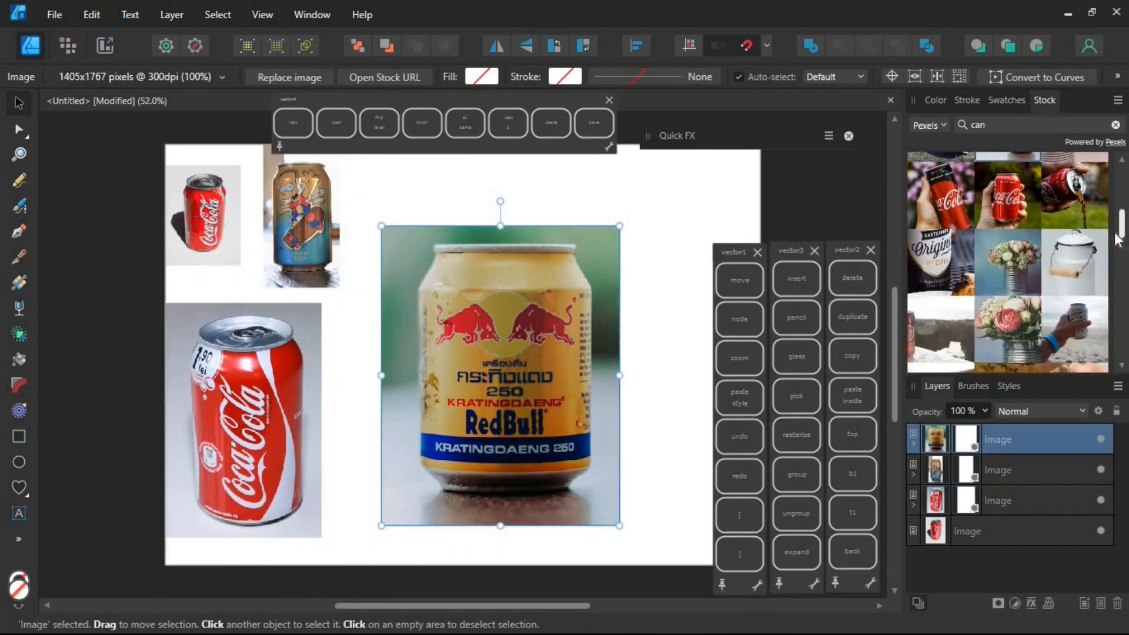
{"action": "left_click", "coordinate": [935, 100]}
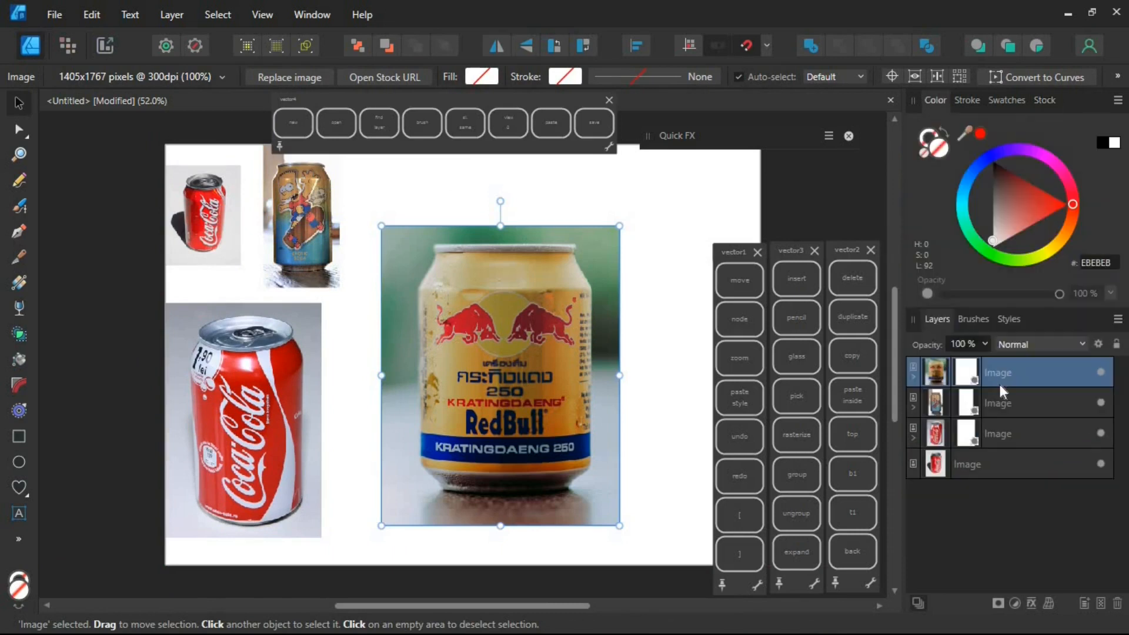
{"action": "left_click", "coordinate": [1000, 465], "text": "shift"}
{"action": "left_click", "coordinate": [799, 476]}
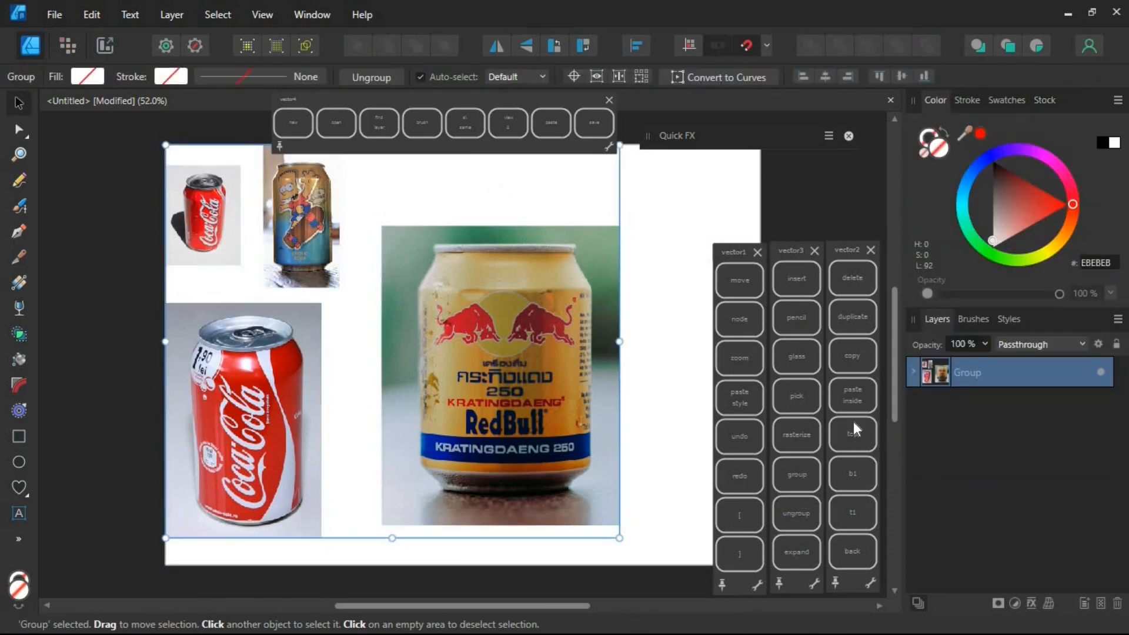
- Trace the left half of the Red Bull can with the Pen tool as a closed outline along the vertical centre line
{"action": "left_click", "coordinate": [743, 368]}
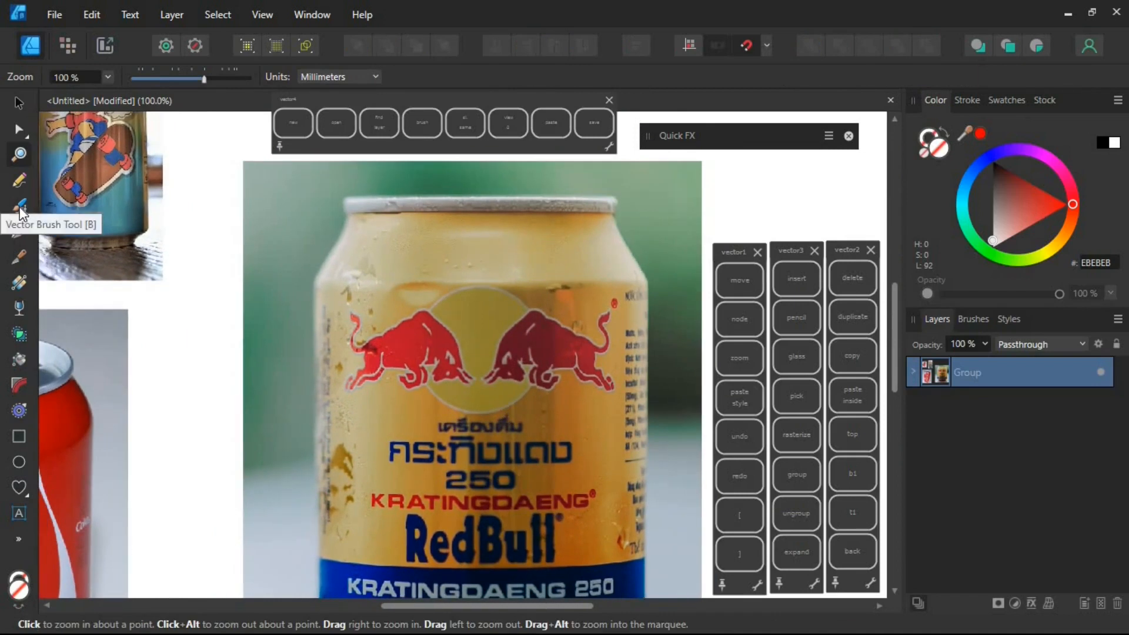
{"action": "left_click", "coordinate": [19, 231]}
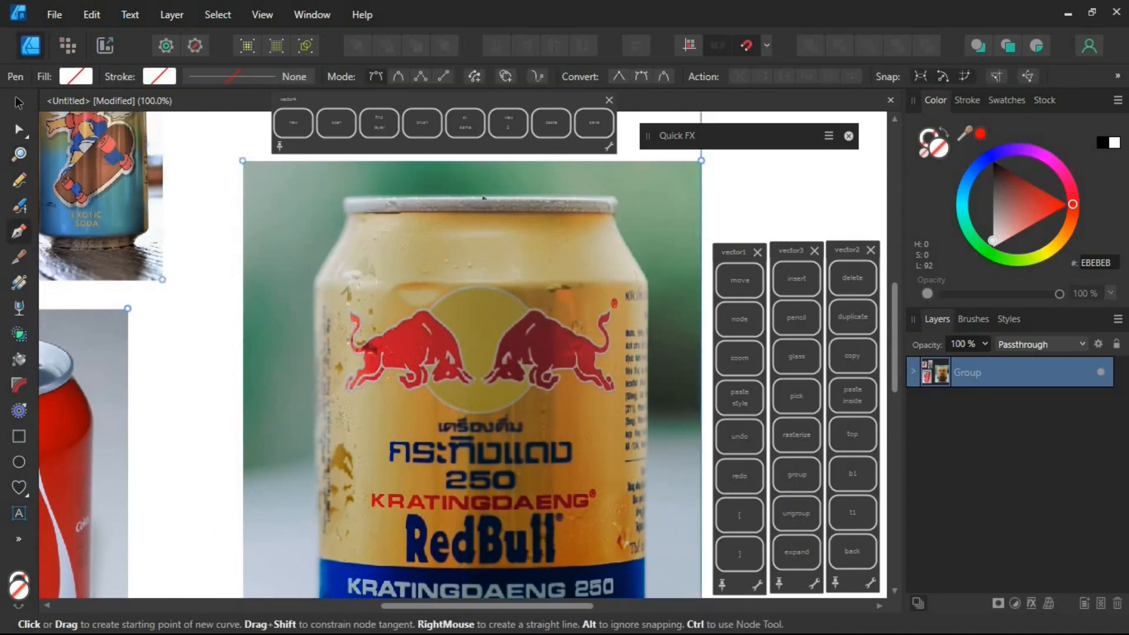
{"action": "scroll", "coordinate": [454, 552], "scroll_direction": "down", "scroll_amount": 3}
{"action": "left_click_drag", "start_coordinate": [469, 590], "coordinate": [303, 521]}
{"action": "left_click", "coordinate": [348, 582]}
{"action": "left_click", "coordinate": [348, 571]}
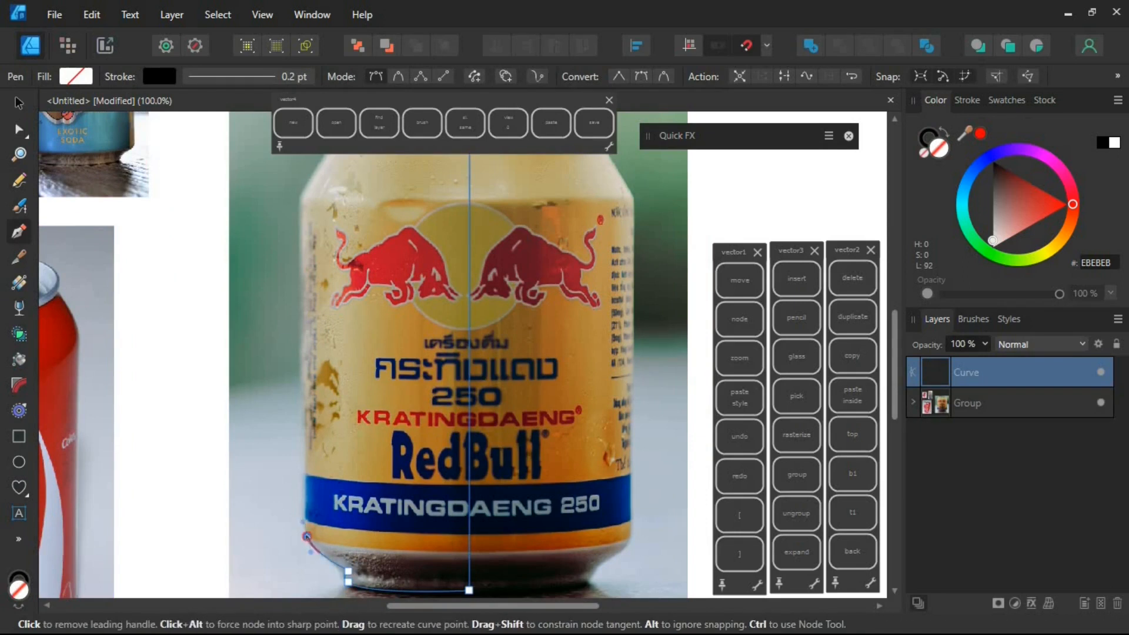
{"action": "left_click", "coordinate": [306, 536]}
{"action": "scroll", "coordinate": [312, 376], "scroll_direction": "up", "scroll_amount": 3}
{"action": "left_click", "coordinate": [316, 303]}
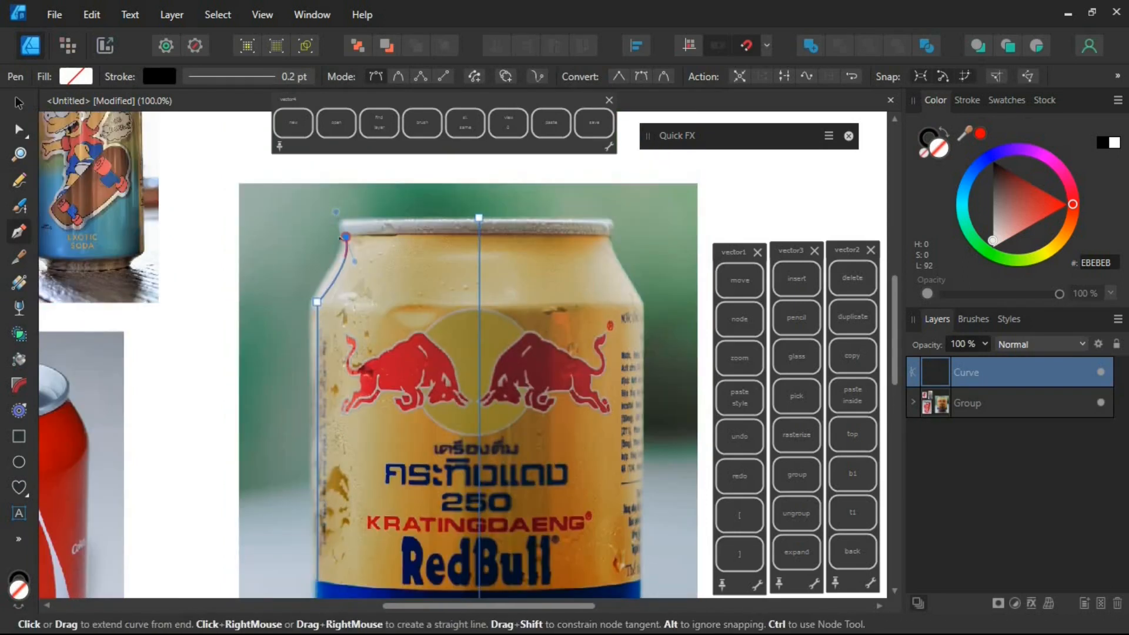
{"action": "left_click", "coordinate": [345, 218]}
{"action": "left_click", "coordinate": [479, 218]}
- Fill the traced Red Bull half outline with mid grey and remove its stroke
{"action": "left_click_drag", "start_coordinate": [574, 380], "coordinate": [551, 339]}
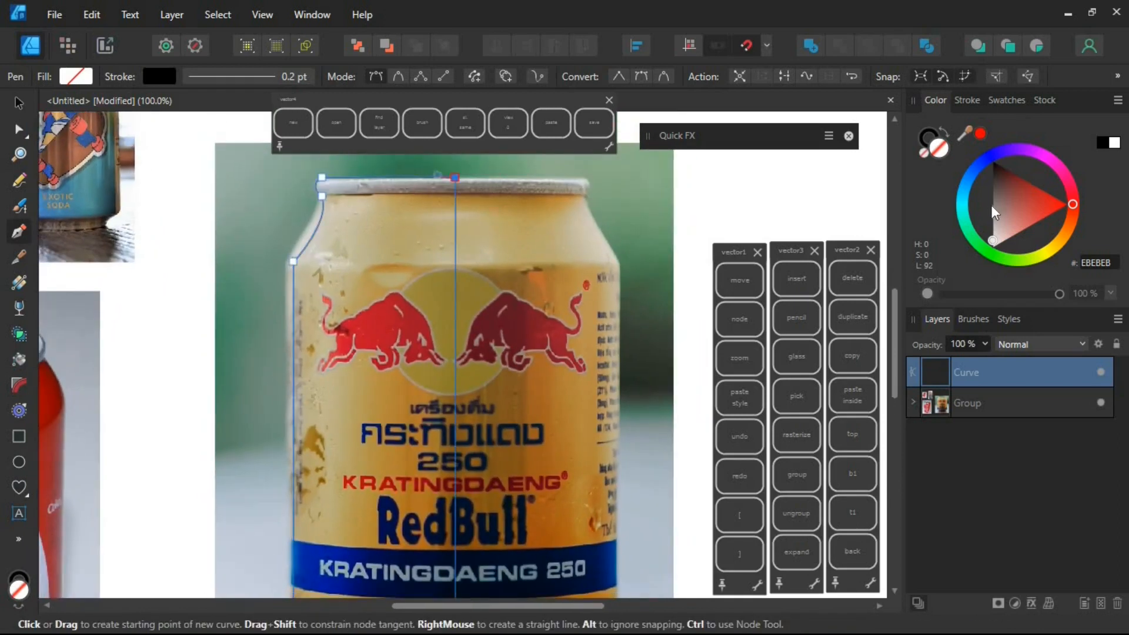
{"action": "left_click", "coordinate": [992, 206]}
{"action": "left_click", "coordinate": [926, 137]}
{"action": "left_click", "coordinate": [924, 152]}
- Duplicate the grey half shape, mirror it horizontally and place it against the original at the centre line
{"action": "left_click", "coordinate": [845, 326]}
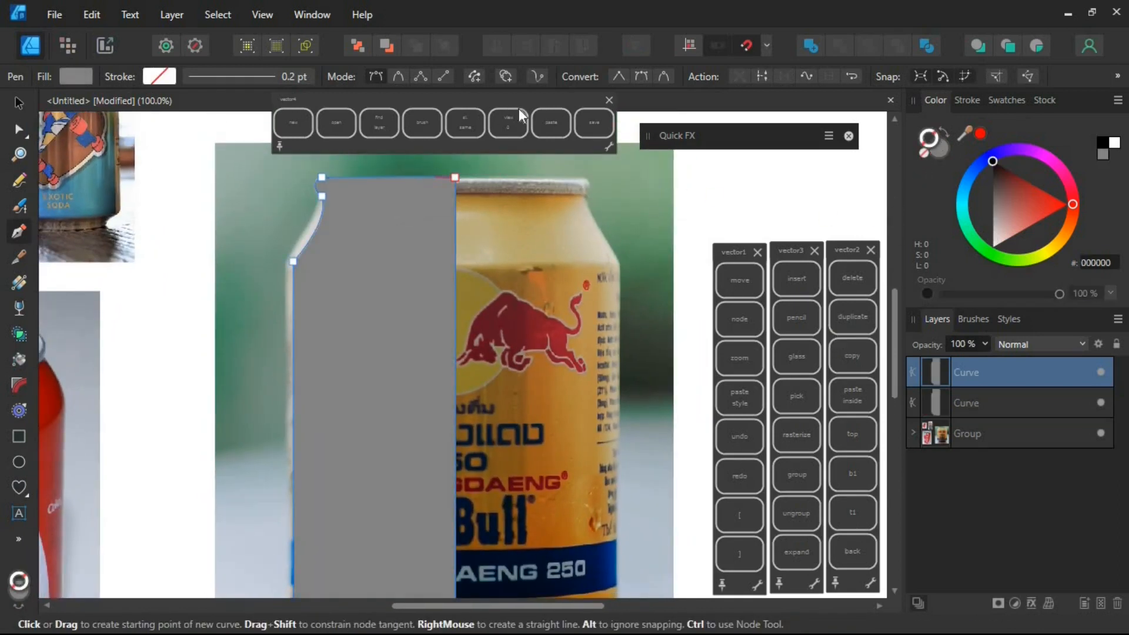
{"action": "left_click", "coordinate": [737, 280]}
{"action": "left_click", "coordinate": [496, 46]}
{"action": "left_click_drag", "start_coordinate": [365, 319], "coordinate": [528, 319]}
- Merge the two grey halves into one Red Bull can silhouette
{"action": "left_click_drag", "start_coordinate": [550, 353], "coordinate": [576, 256]}
{"action": "mouse_move", "coordinate": [498, 452]}
{"action": "left_mouse_down"}
{"action": "mouse_move", "coordinate": [489, 541]}
{"action": "mouse_move", "coordinate": [489, 466]}
{"action": "left_mouse_up"}
{"action": "left_click", "coordinate": [992, 411], "text": "shift"}
{"action": "left_click", "coordinate": [811, 45]}
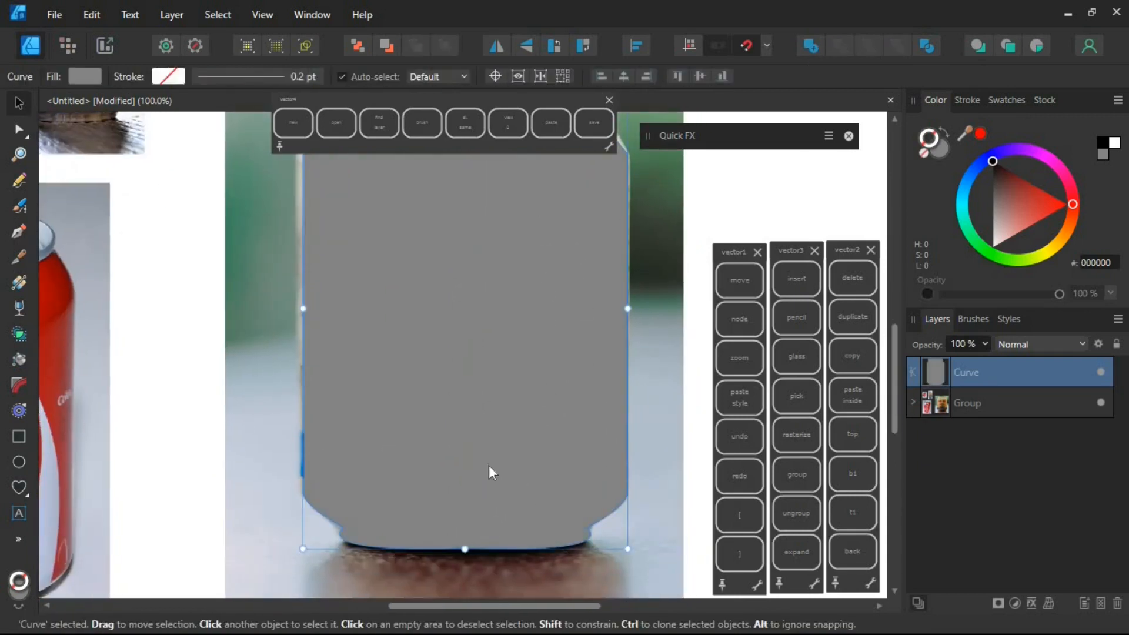
- Move the merged grey silhouette off the photo to the free area right of the Red Bull can
{"action": "key", "text": "a"}
{"action": "left_click_drag", "start_coordinate": [567, 392], "coordinate": [469, 516]}
{"action": "left_click", "coordinate": [740, 280]}
{"action": "left_click_drag", "start_coordinate": [376, 352], "coordinate": [363, 384]}
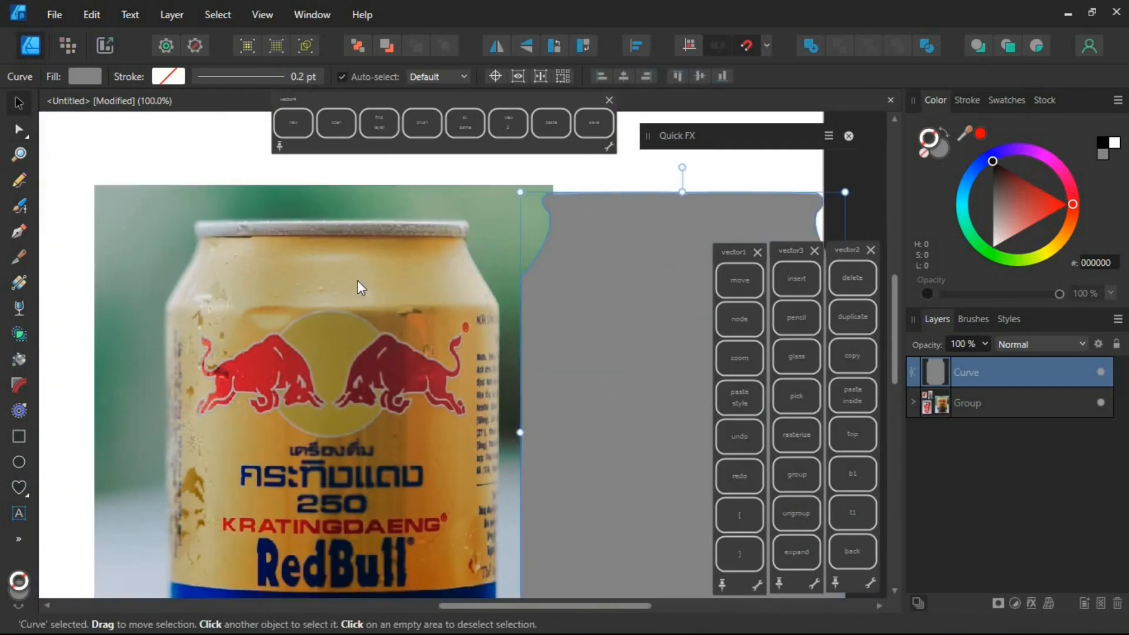
- Scale down the Red Bull photo inside its group and reposition the grey silhouette within the page
{"action": "left_click", "coordinate": [358, 280]}
{"action": "left_click", "coordinate": [913, 402]}
{"action": "double_click", "coordinate": [357, 294]}
{"action": "left_click_drag", "start_coordinate": [553, 185], "coordinate": [239, 575]}
{"action": "left_click_drag", "start_coordinate": [511, 230], "coordinate": [442, 465]}
{"action": "left_click_drag", "start_coordinate": [666, 306], "coordinate": [516, 324]}
{"action": "key", "text": "ctrl+minus"}
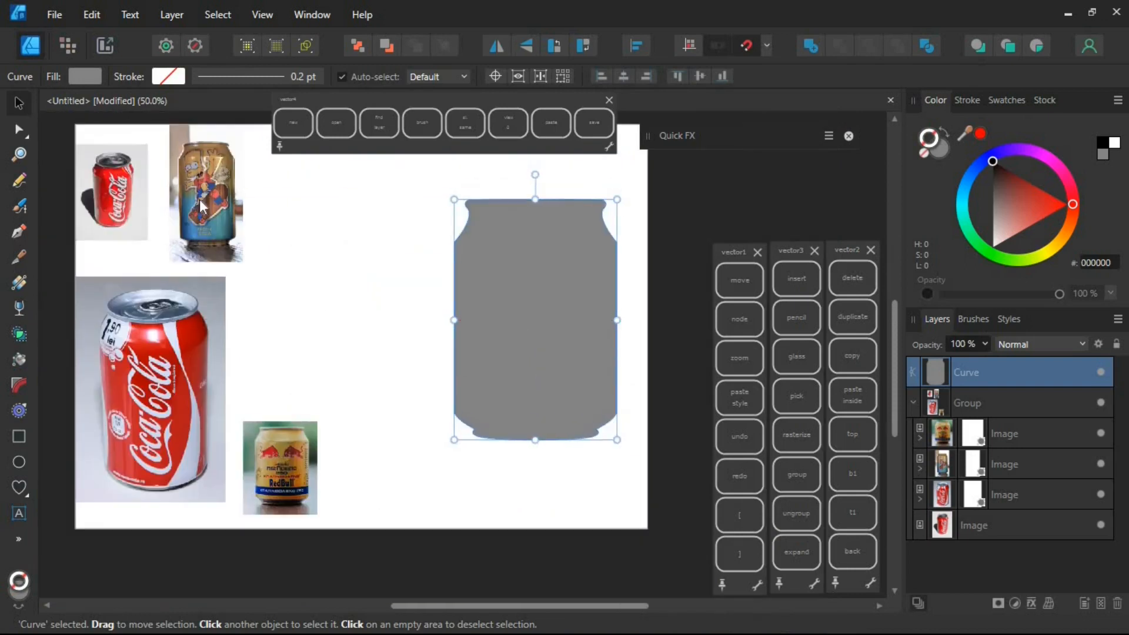
- Move the Simpsons can photo to the middle of the page and put the Red Bull photo beside the small Coca-Cola photo
{"action": "left_click", "coordinate": [214, 210]}
{"action": "double_click", "coordinate": [196, 233]}
{"action": "left_click_drag", "start_coordinate": [196, 233], "coordinate": [331, 366]}
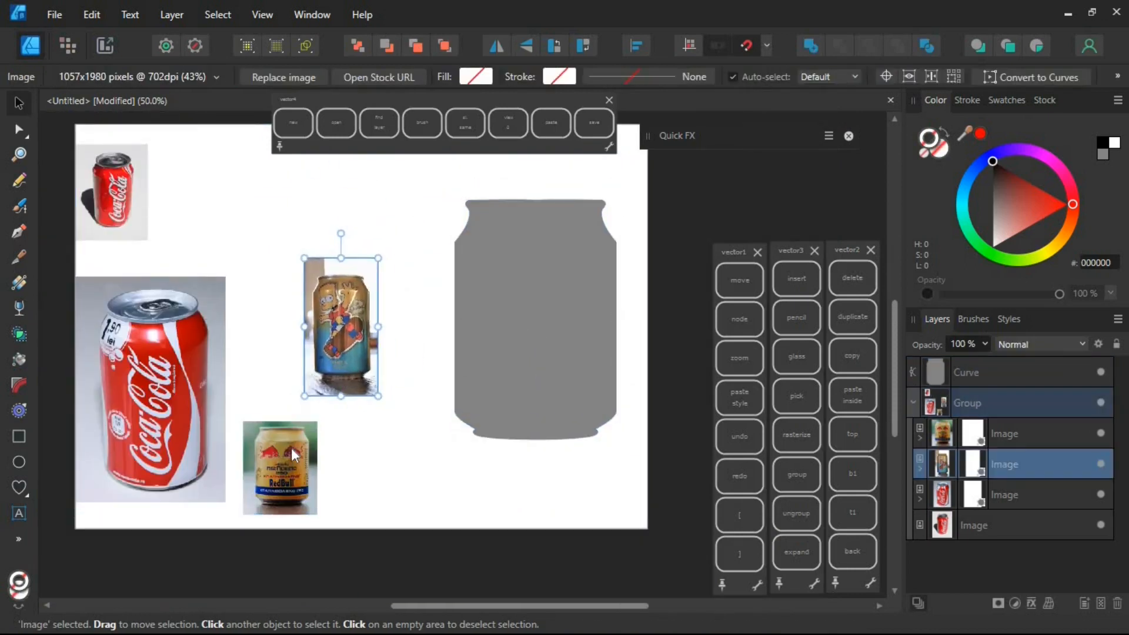
{"action": "left_click_drag", "start_coordinate": [291, 447], "coordinate": [191, 178]}
- Enlarge the Simpsons can photo to nearly the page's height and position it left of the grey silhouette
{"action": "left_click", "coordinate": [342, 321]}
{"action": "left_click_drag", "start_coordinate": [377, 258], "coordinate": [469, 86]}
{"action": "left_click_drag", "start_coordinate": [375, 308], "coordinate": [402, 375]}
{"action": "left_click_drag", "start_coordinate": [402, 376], "coordinate": [368, 456]}
{"action": "left_click_drag", "start_coordinate": [381, 216], "coordinate": [381, 217]}
- Rotate the Simpsons can photo slightly so the can stands upright, and adjust its position beside the silhouette
{"action": "left_click", "coordinate": [521, 318]}
{"action": "double_click", "coordinate": [379, 257]}
{"action": "left_click", "coordinate": [697, 343]}
{"action": "mouse_move", "coordinate": [365, 336]}
{"action": "left_mouse_down"}
{"action": "mouse_move", "coordinate": [436, 270]}
{"action": "mouse_move", "coordinate": [350, 342]}
{"action": "left_mouse_up"}
{"action": "left_click_drag", "start_coordinate": [379, 297], "coordinate": [353, 307]}
{"action": "left_click_drag", "start_coordinate": [392, 295], "coordinate": [379, 340]}
{"action": "double_click", "coordinate": [380, 335]}
{"action": "left_click_drag", "start_coordinate": [413, 169], "coordinate": [416, 169]}
{"action": "left_click_drag", "start_coordinate": [416, 398], "coordinate": [432, 389]}
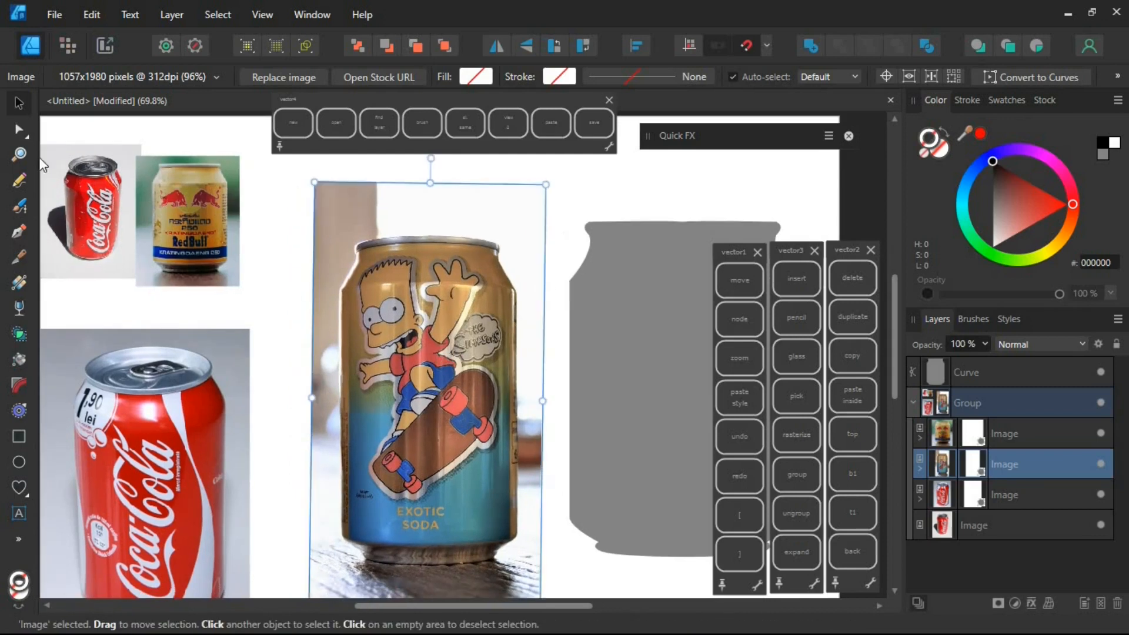
- Draw a straight vertical Pen tool segment down the centre of the Simpsons can from rim to base
{"action": "left_click", "coordinate": [19, 234]}
{"action": "key", "text": "ctrl+space"}
{"action": "left_click_drag", "start_coordinate": [386, 373], "coordinate": [453, 330]}
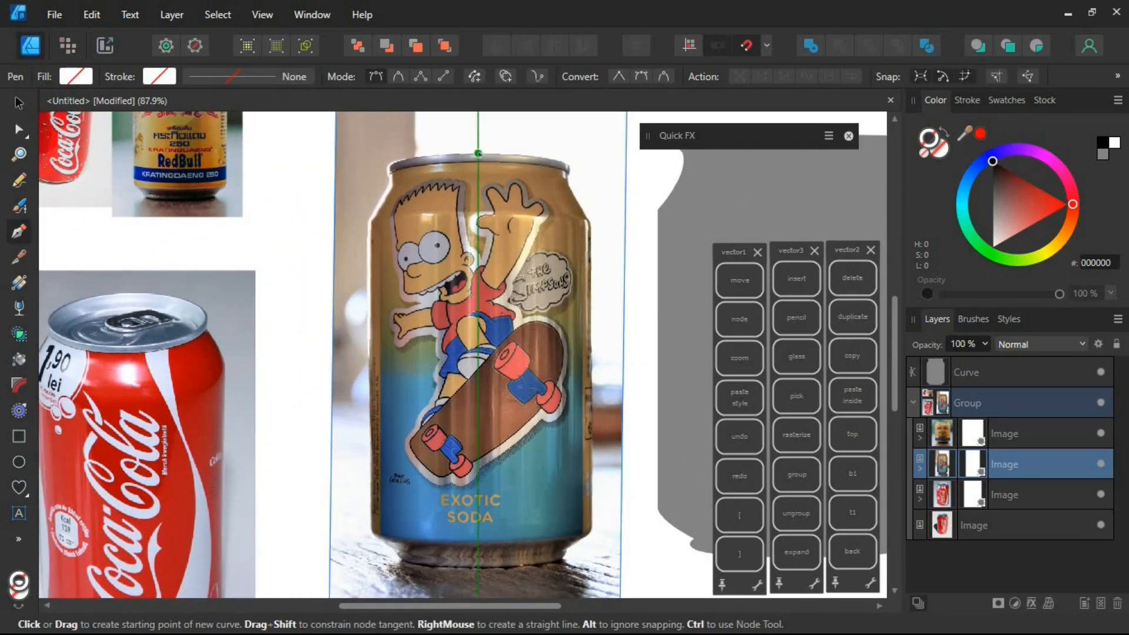
{"action": "left_click", "coordinate": [479, 567]}
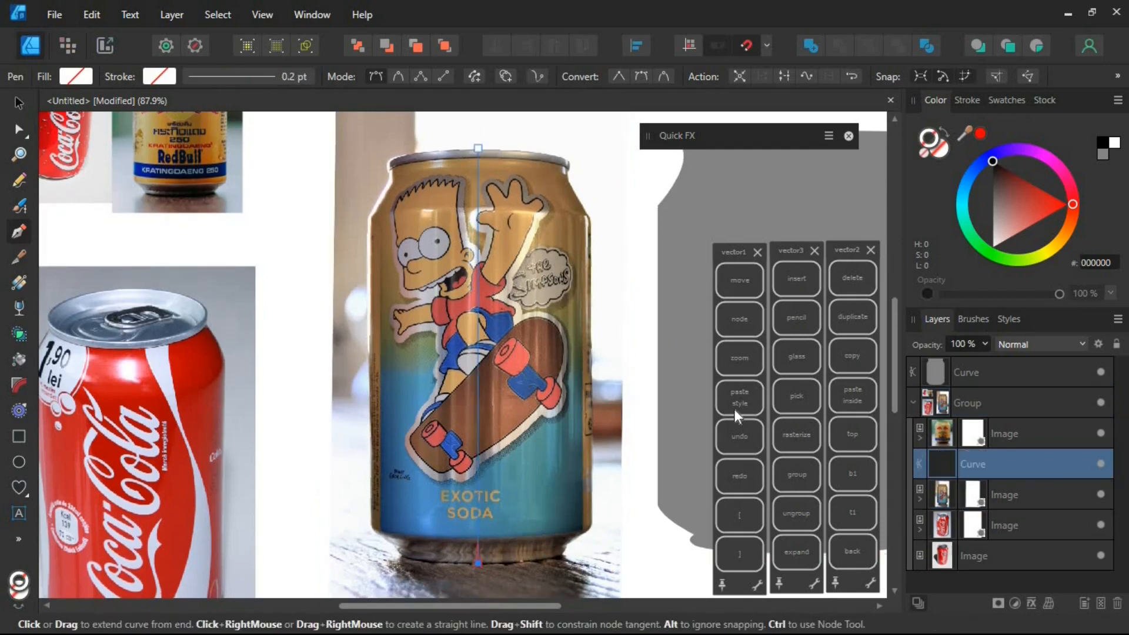
- Continue the curve along the can's base, left side, shoulder and rim, closing the left half outline of the Simpsons can
{"action": "left_click", "coordinate": [739, 357]}
{"action": "left_click_drag", "start_coordinate": [464, 550], "coordinate": [509, 523]}
{"action": "left_click", "coordinate": [19, 232]}
{"action": "left_click", "coordinate": [348, 474]}
{"action": "left_click_drag", "start_coordinate": [338, 141], "coordinate": [350, 553]}
{"action": "left_click", "coordinate": [323, 324]}
{"action": "left_click", "coordinate": [361, 256]}
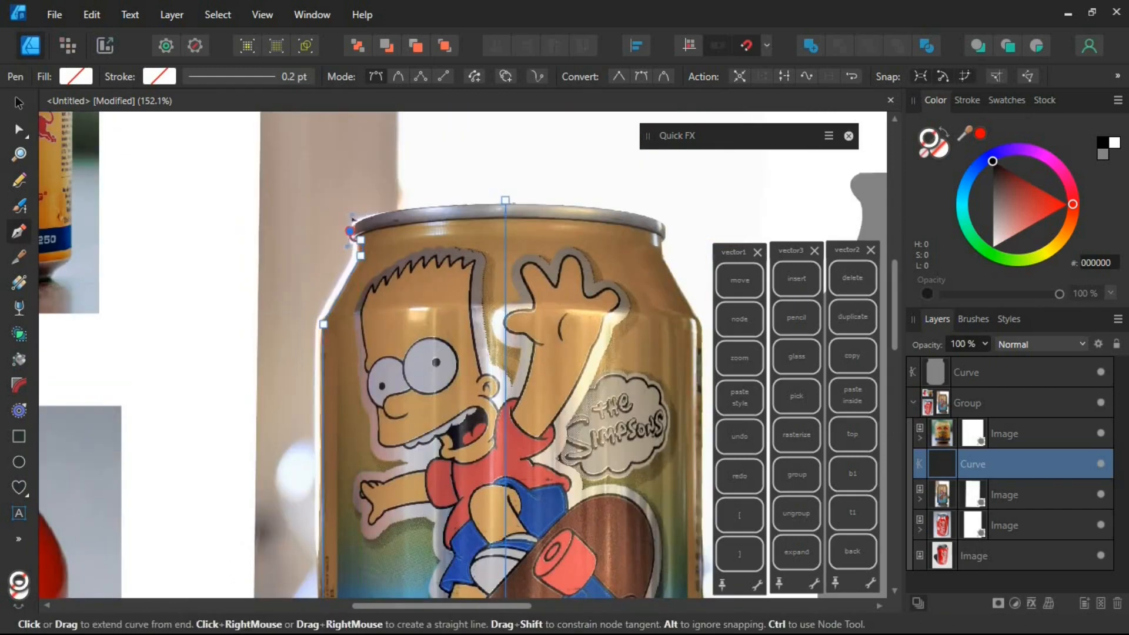
{"action": "left_click_drag", "start_coordinate": [518, 565], "coordinate": [493, 196]}
- Fill the half outline of the Simpsons can with light grey D8D8D8
{"action": "left_click_drag", "start_coordinate": [790, 191], "coordinate": [750, 426]}
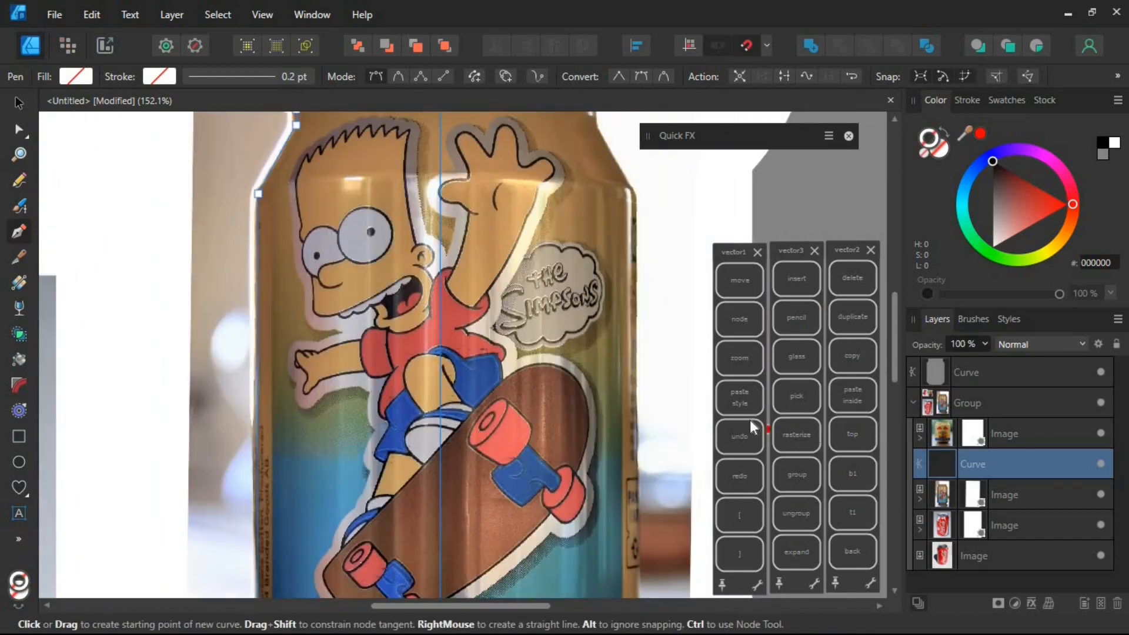
{"action": "left_click", "coordinate": [939, 149]}
{"action": "left_click", "coordinate": [992, 234]}
- Duplicate the light grey half, mirror it horizontally and place it against the original's centre edge
{"action": "left_click_drag", "start_coordinate": [609, 414], "coordinate": [649, 131]}
{"action": "left_click_drag", "start_coordinate": [542, 447], "coordinate": [531, 567]}
{"action": "key", "text": "v"}
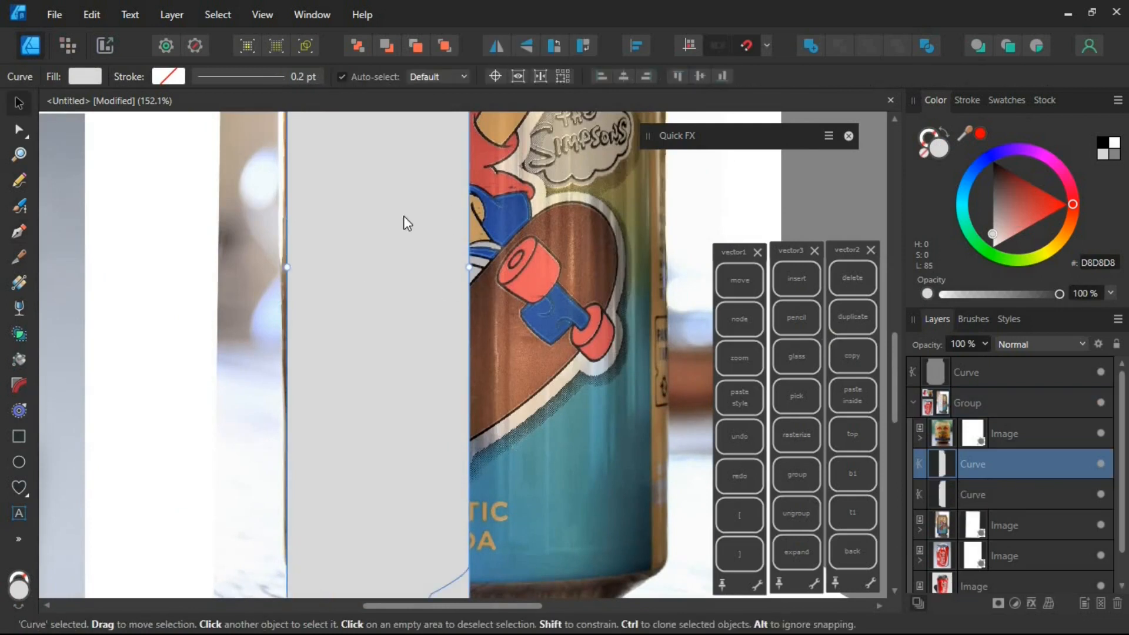
{"action": "left_click_drag", "start_coordinate": [460, 279], "coordinate": [643, 279]}
{"action": "left_click_drag", "start_coordinate": [462, 268], "coordinate": [449, 129]}
- Align the two light grey halves with each other and merge them into one can silhouette
{"action": "left_click", "coordinate": [400, 330]}
{"action": "left_click", "coordinate": [518, 253], "text": "shift"}
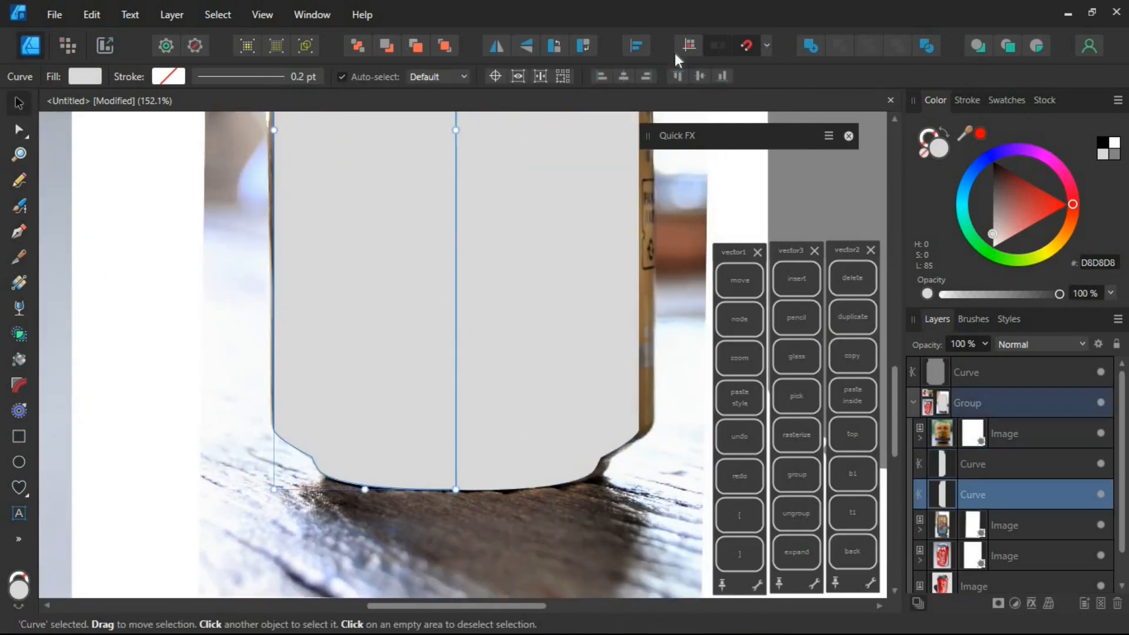
{"action": "left_click", "coordinate": [636, 46]}
{"action": "left_click", "coordinate": [673, 184]}
{"action": "left_click", "coordinate": [658, 255]}
{"action": "left_click_drag", "start_coordinate": [546, 141], "coordinate": [552, 414]}
{"action": "left_click", "coordinate": [811, 46]}
- Bring the light grey silhouette out of the photo group to the front of the layer stack
{"action": "left_click_drag", "start_coordinate": [482, 489], "coordinate": [443, 448]}
{"action": "key", "text": "ctrl+minus"}
{"action": "key", "text": "ctrl+minus"}
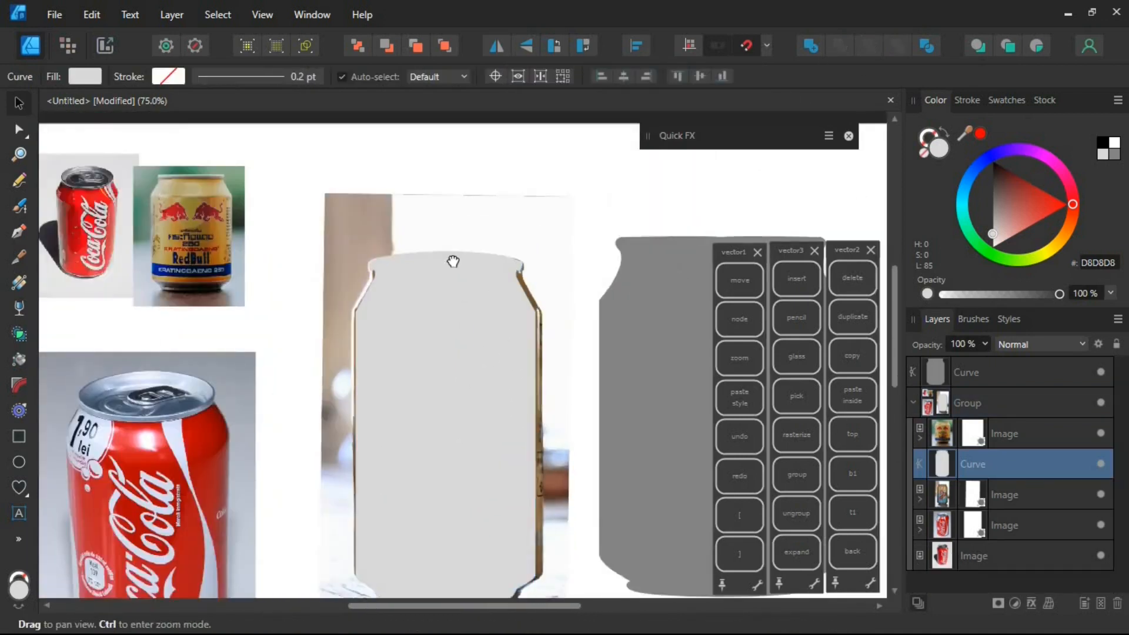
{"action": "left_click_drag", "start_coordinate": [453, 259], "coordinate": [361, 185]}
{"action": "double_click", "coordinate": [999, 464]}
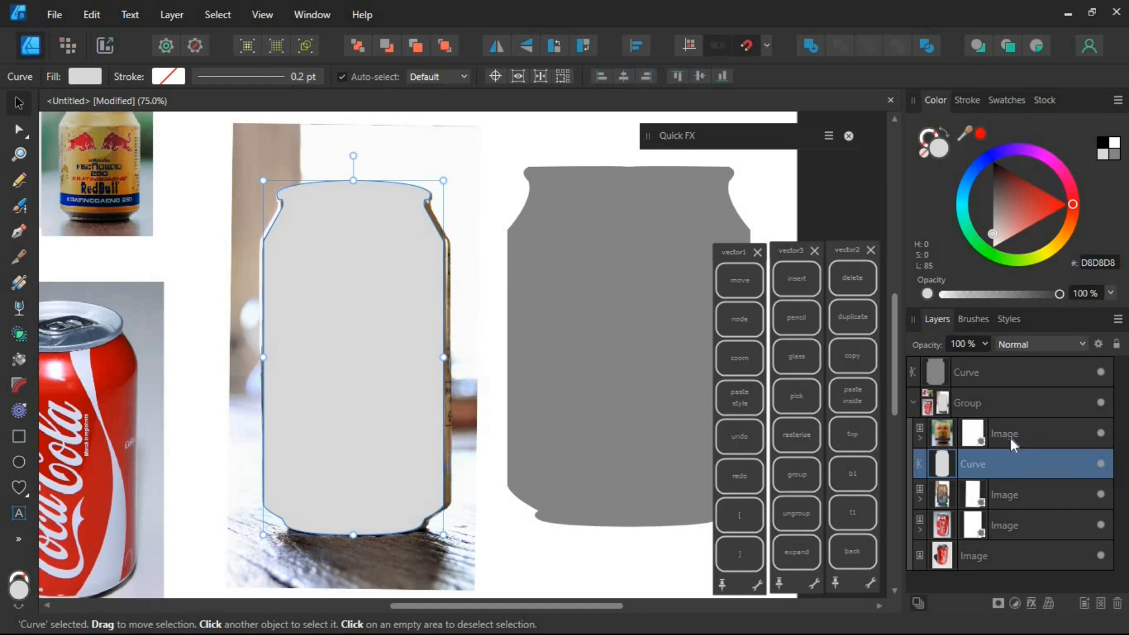
{"action": "key", "text": "ctrl+shift+bracketright"}
- Scale down the Simpsons can photo and move it into the upper row of reference photos
{"action": "double_click", "coordinate": [463, 317]}
{"action": "left_click_drag", "start_coordinate": [479, 124], "coordinate": [303, 448]}
{"action": "left_click_drag", "start_coordinate": [264, 518], "coordinate": [201, 180]}
- Delete the dark grey Red Bull silhouette and undo the deletion of the photo group, keeping the light grey silhouette
{"action": "left_click_drag", "start_coordinate": [381, 363], "coordinate": [430, 366]}
{"action": "left_click_drag", "start_coordinate": [638, 371], "coordinate": [598, 391]}
{"action": "left_click", "coordinate": [838, 289]}
{"action": "left_click", "coordinate": [430, 349]}
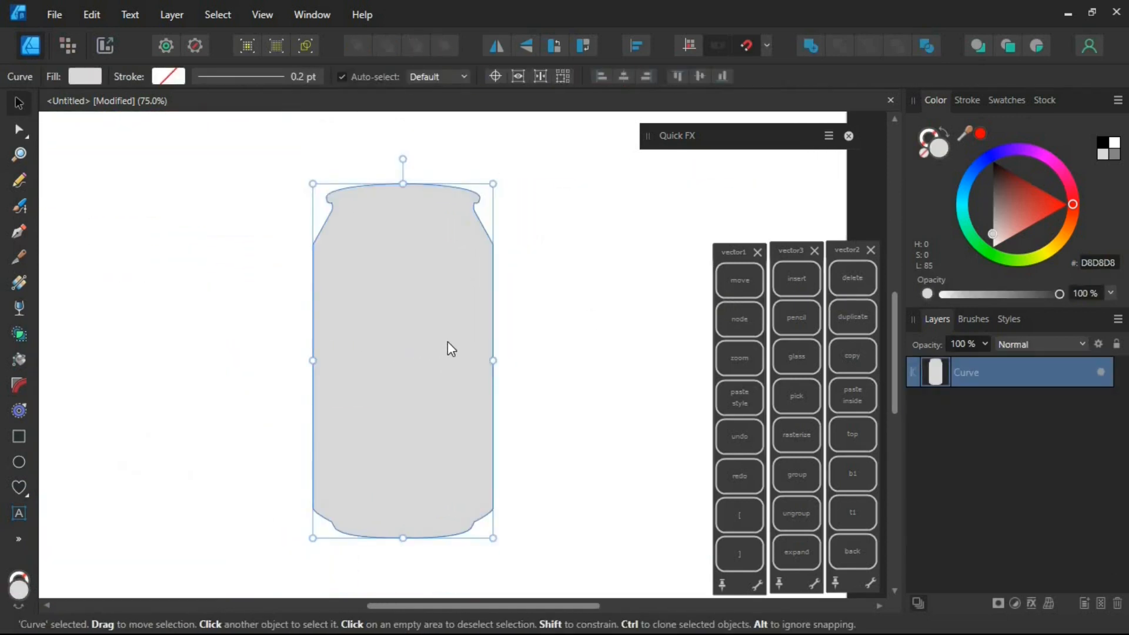
{"action": "key", "text": "ctrl+z"}
- Round the silhouette's lower left body corner to a radius of 3.7 mm with the Corner tool
{"action": "left_click", "coordinate": [736, 362]}
{"action": "left_click_drag", "start_coordinate": [412, 360], "coordinate": [432, 365]}
{"action": "left_click_drag", "start_coordinate": [385, 441], "coordinate": [453, 267]}
{"action": "left_click_drag", "start_coordinate": [332, 406], "coordinate": [405, 406]}
{"action": "left_click", "coordinate": [739, 320]}
{"action": "left_click", "coordinate": [226, 434]}
{"action": "left_click", "coordinate": [205, 415]}
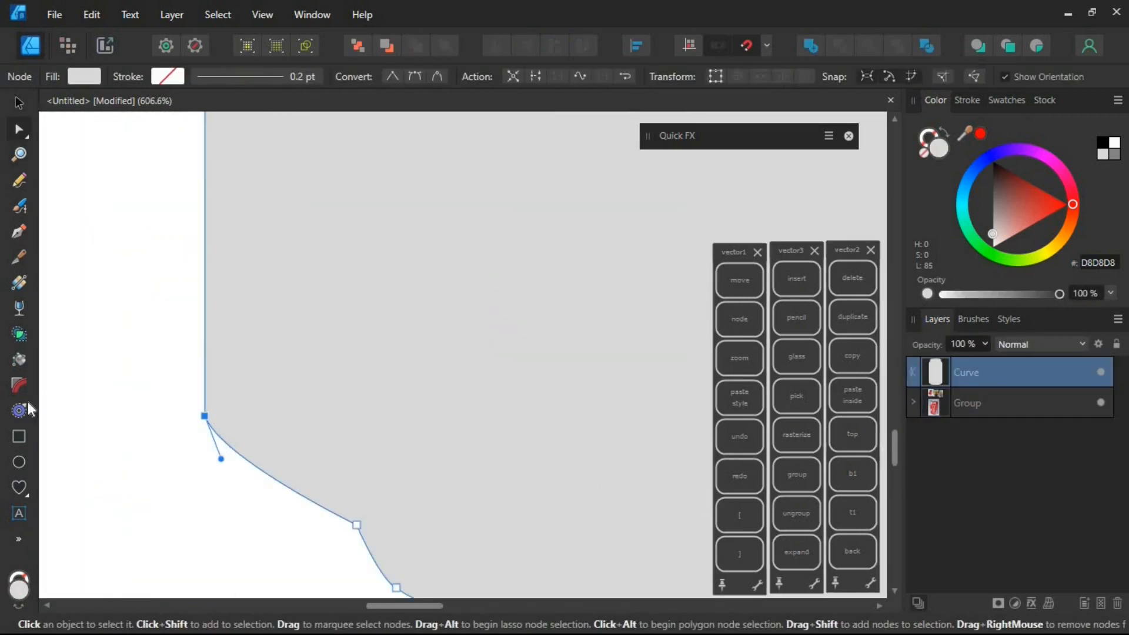
{"action": "key", "text": "c"}
{"action": "left_click_drag", "start_coordinate": [205, 416], "coordinate": [286, 382]}
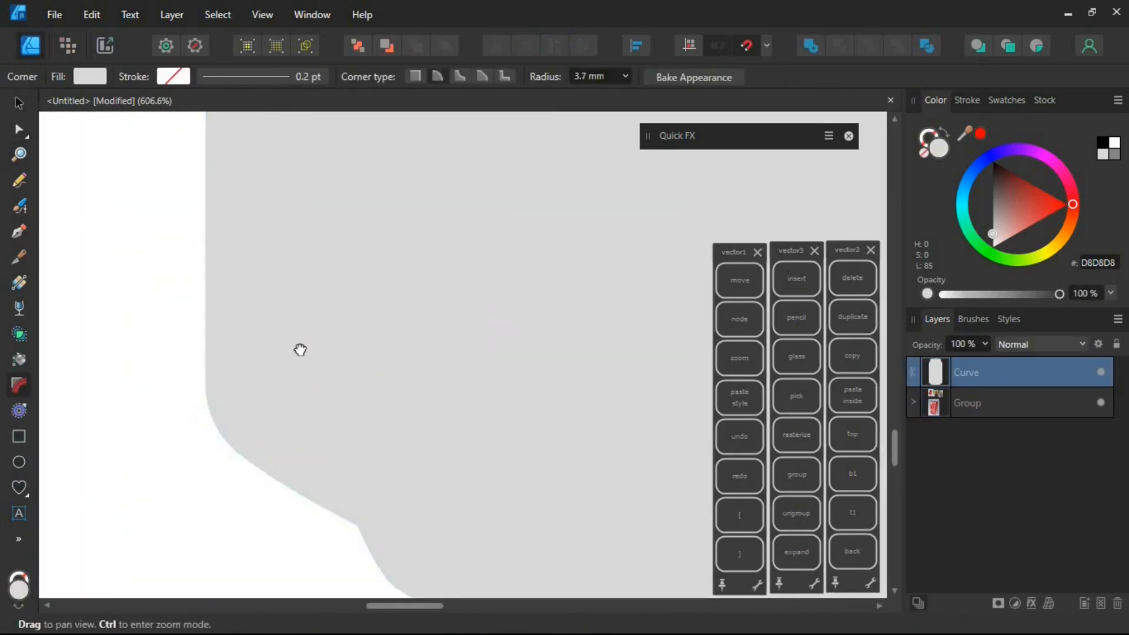
- Enlarge the can silhouette and position it in the free area right of the reference photos
{"action": "left_click_drag", "start_coordinate": [729, 376], "coordinate": [95, 344]}
{"action": "left_click_drag", "start_coordinate": [729, 376], "coordinate": [94, 342]}
{"action": "key", "text": "ctrl+d"}
{"action": "left_click_drag", "start_coordinate": [310, 216], "coordinate": [628, 435]}
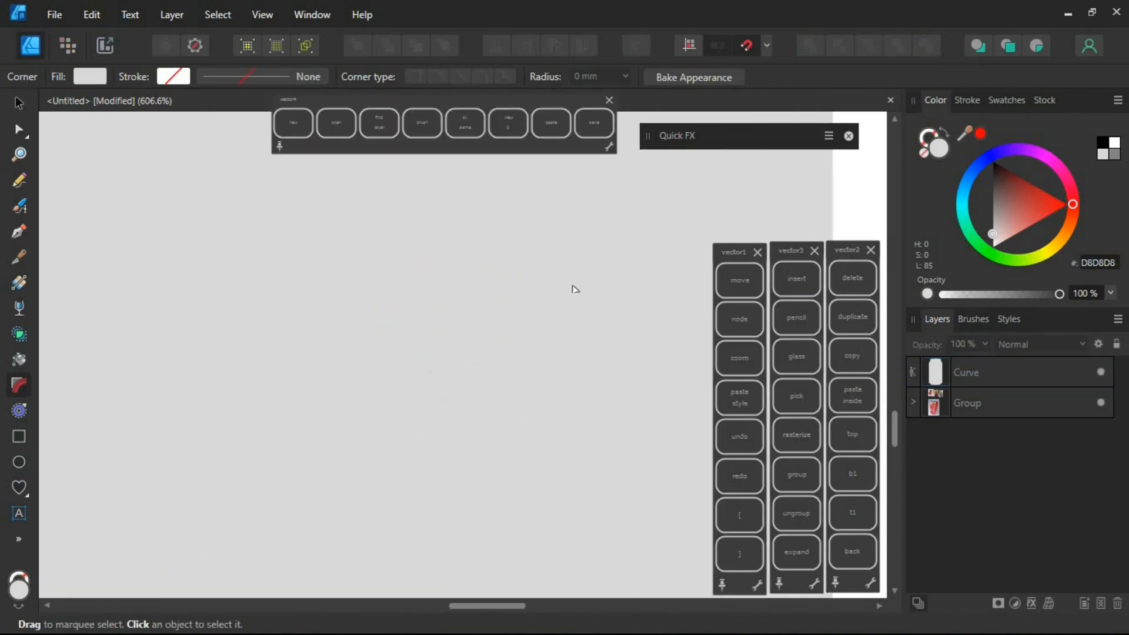
{"action": "left_click", "coordinate": [508, 123]}
{"action": "left_click_drag", "start_coordinate": [472, 357], "coordinate": [378, 364]}
{"action": "key", "text": "v"}
{"action": "left_click", "coordinate": [379, 364]}
{"action": "left_click_drag", "start_coordinate": [422, 241], "coordinate": [487, 178]}
{"action": "key", "text": "ctrl+z"}
{"action": "left_click_drag", "start_coordinate": [397, 302], "coordinate": [432, 362]}
{"action": "left_click", "coordinate": [574, 341]}
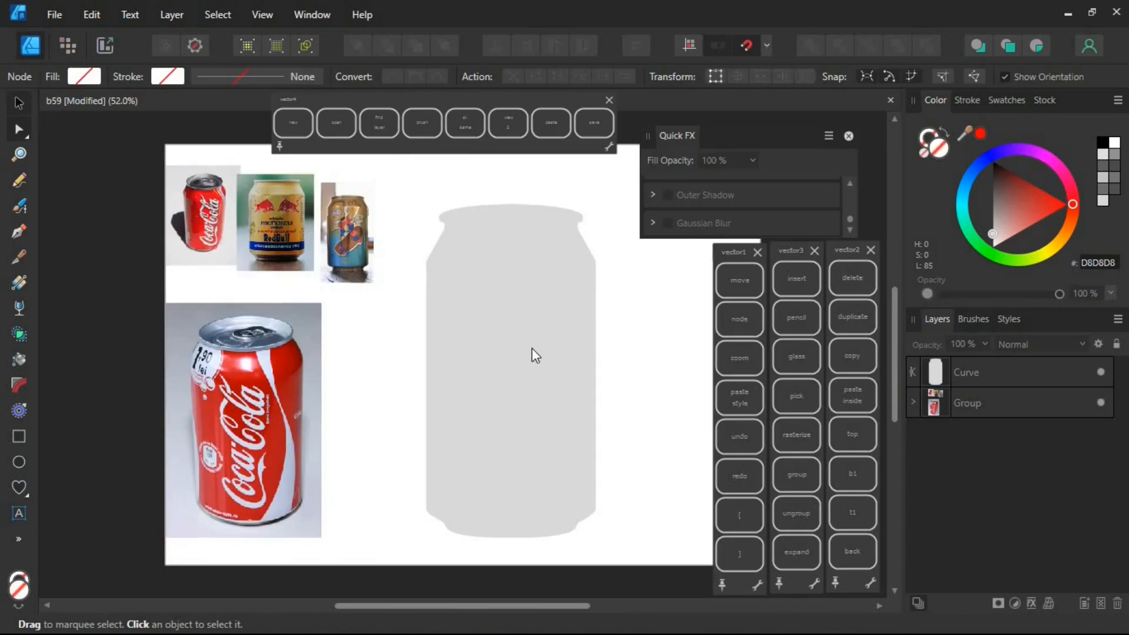
- Duplicate the can silhouette and hide the original curve beneath the copy
{"action": "key", "text": "v"}
{"action": "left_click", "coordinate": [994, 360]}
{"action": "left_click", "coordinate": [853, 324]}
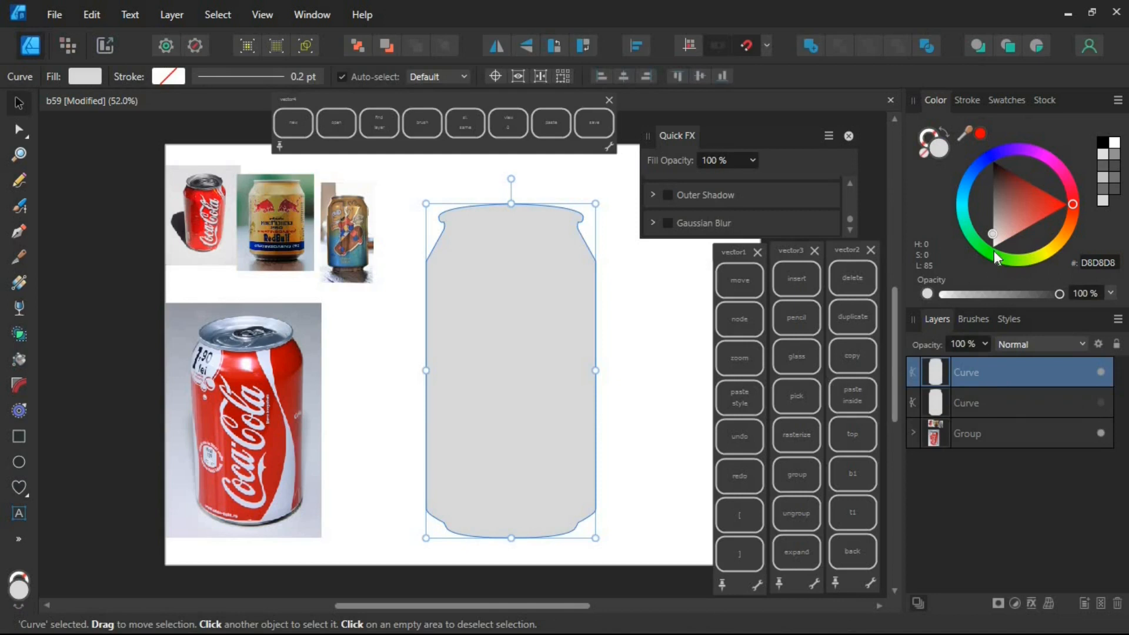
- Fill the can silhouette with mid grey 808080 and paste a copy of it inside itself
{"action": "left_click", "coordinate": [992, 204]}
{"action": "left_click_drag", "start_coordinate": [986, 202], "coordinate": [982, 205]}
{"action": "left_click", "coordinate": [847, 354]}
{"action": "left_click", "coordinate": [852, 395]}
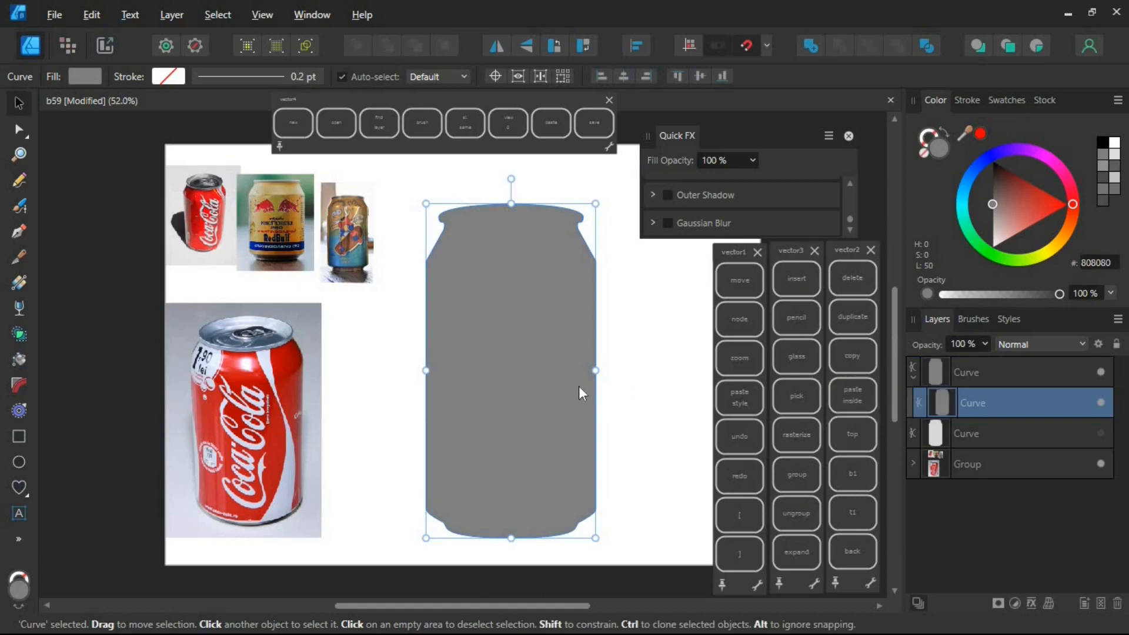
- Narrow the nested copy symmetrically, lighten its fill to C4C4C4 and apply a Gaussian Blur of 29.9 px
{"action": "left_click_drag", "start_coordinate": [595, 371], "coordinate": [581, 370]}
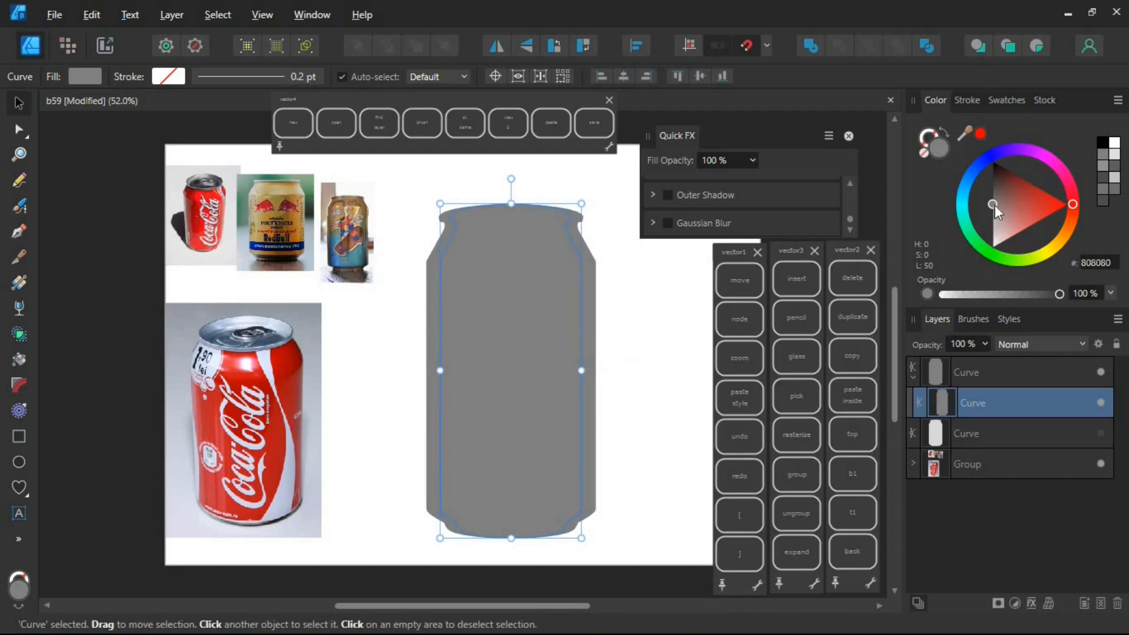
{"action": "left_click_drag", "start_coordinate": [993, 205], "coordinate": [991, 214]}
{"action": "left_click", "coordinate": [703, 223]}
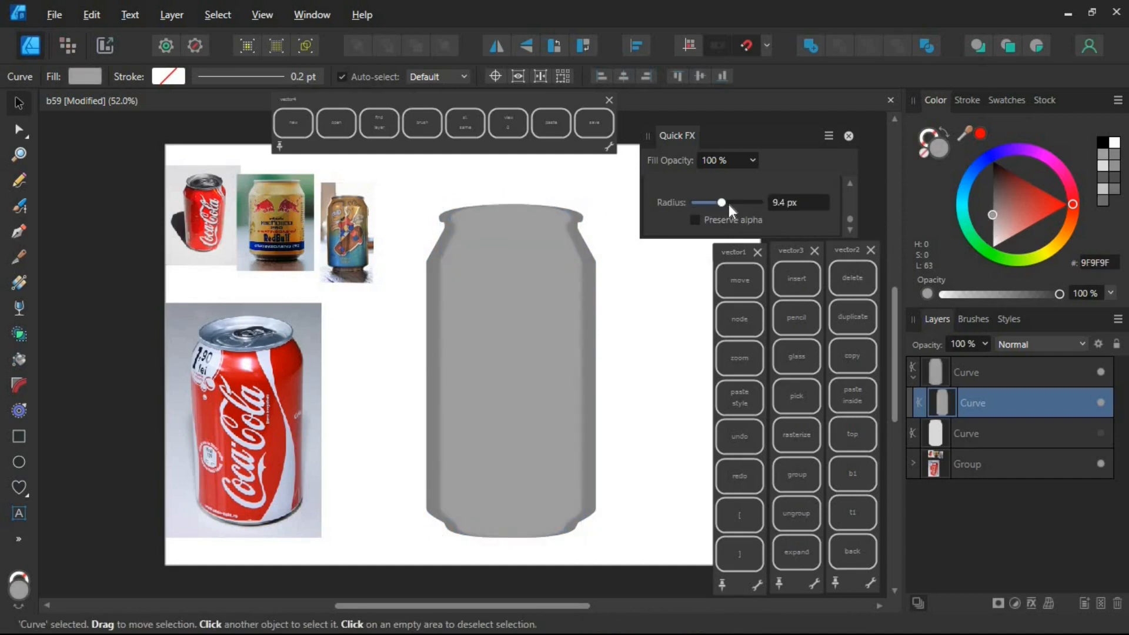
{"action": "left_click_drag", "start_coordinate": [736, 203], "coordinate": [737, 204]}
{"action": "left_click_drag", "start_coordinate": [991, 232], "coordinate": [985, 227]}
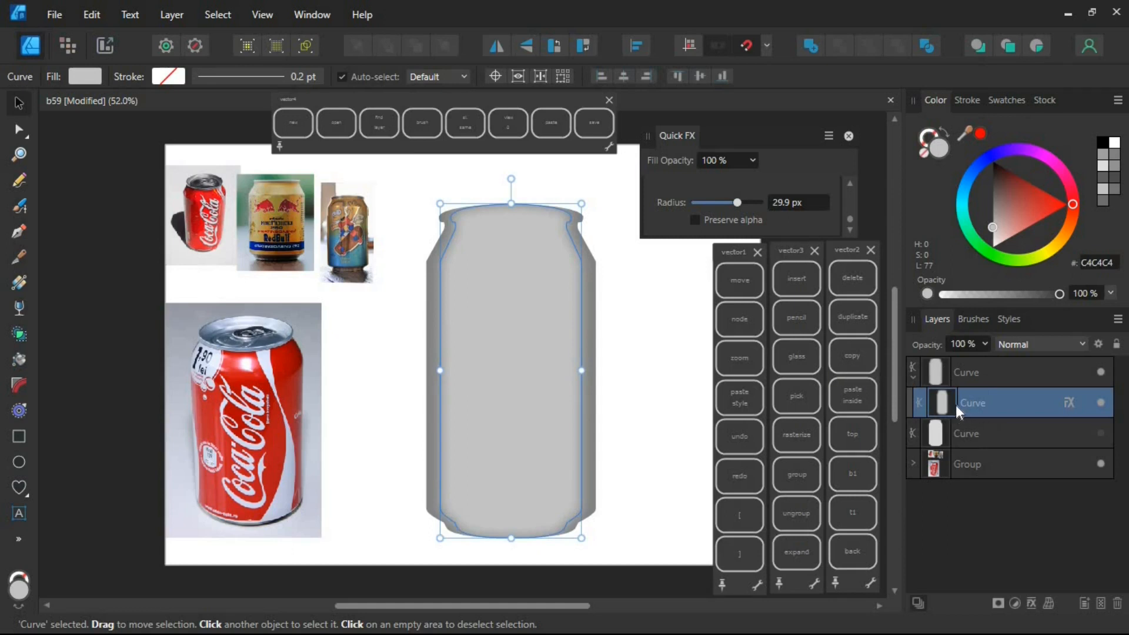
- Duplicate the blurred light band, narrow the copy to the can's middle and darken its fill to 989898
{"action": "left_click", "coordinate": [851, 327]}
{"action": "left_click_drag", "start_coordinate": [558, 375], "coordinate": [552, 371]}
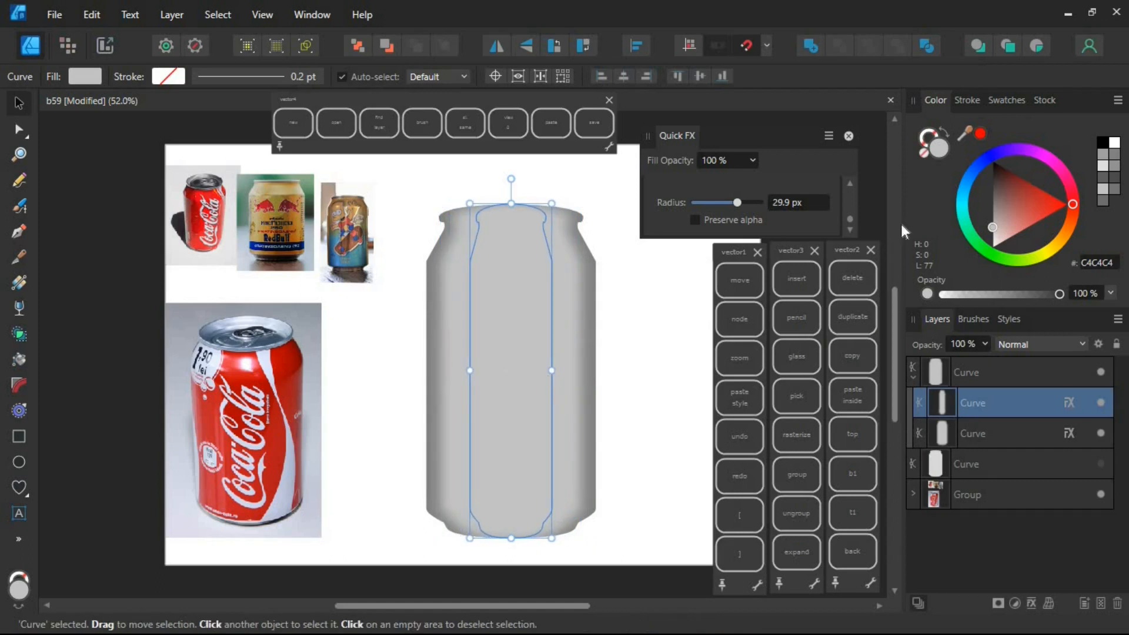
{"action": "mouse_move", "coordinate": [994, 223]}
{"action": "left_mouse_down"}
{"action": "mouse_move", "coordinate": [976, 209]}
{"action": "mouse_move", "coordinate": [992, 212]}
{"action": "left_mouse_up"}
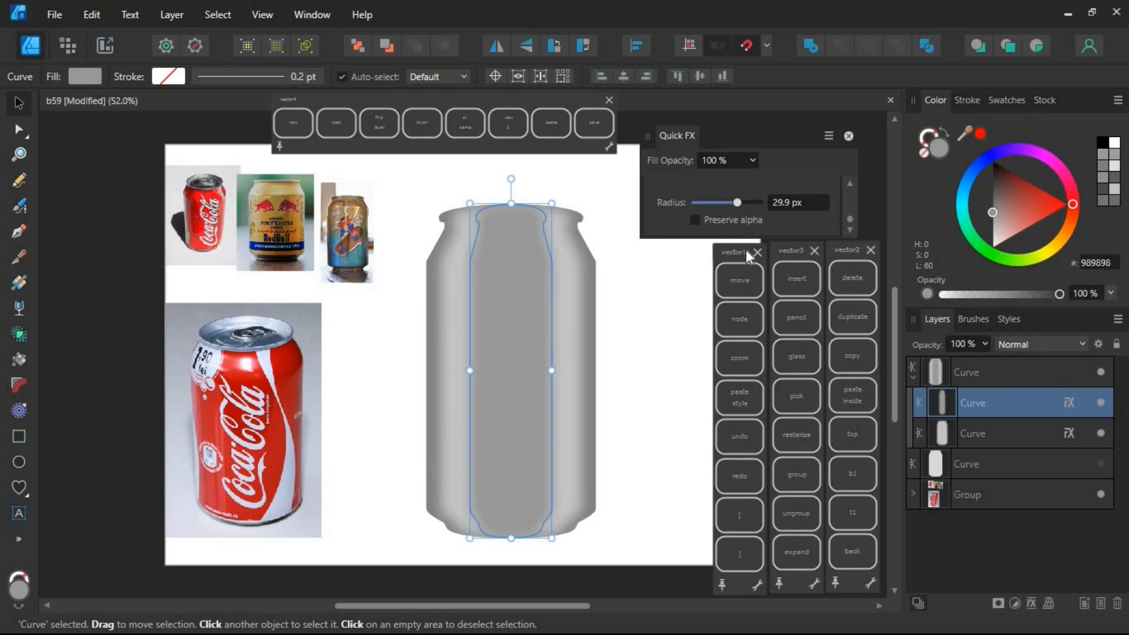
- Duplicate the middle band as a narrower centre stripe with fill 5B5B5B and a Gaussian Blur of 66.6 px
{"action": "left_click", "coordinate": [852, 320]}
{"action": "left_click_drag", "start_coordinate": [551, 371], "coordinate": [535, 370]}
{"action": "mouse_move", "coordinate": [989, 203]}
{"action": "left_mouse_down"}
{"action": "mouse_move", "coordinate": [985, 189]}
{"action": "mouse_move", "coordinate": [989, 198]}
{"action": "left_mouse_up"}
{"action": "left_click_drag", "start_coordinate": [737, 202], "coordinate": [749, 203]}
{"action": "left_click_drag", "start_coordinate": [993, 218], "coordinate": [991, 192]}
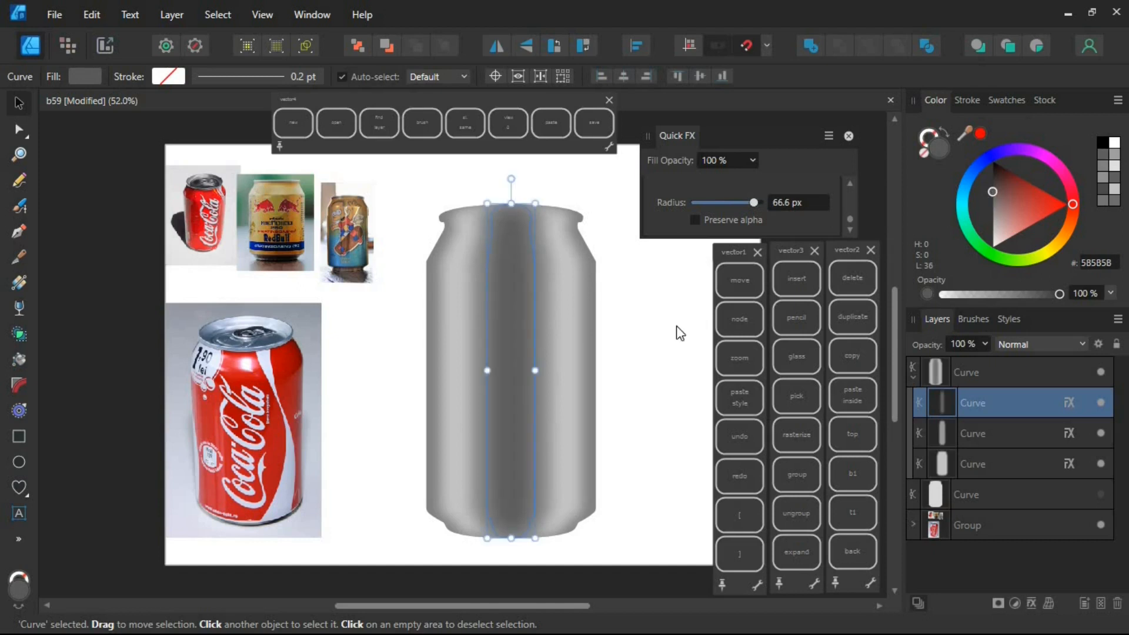
{"action": "left_click", "coordinate": [675, 354]}
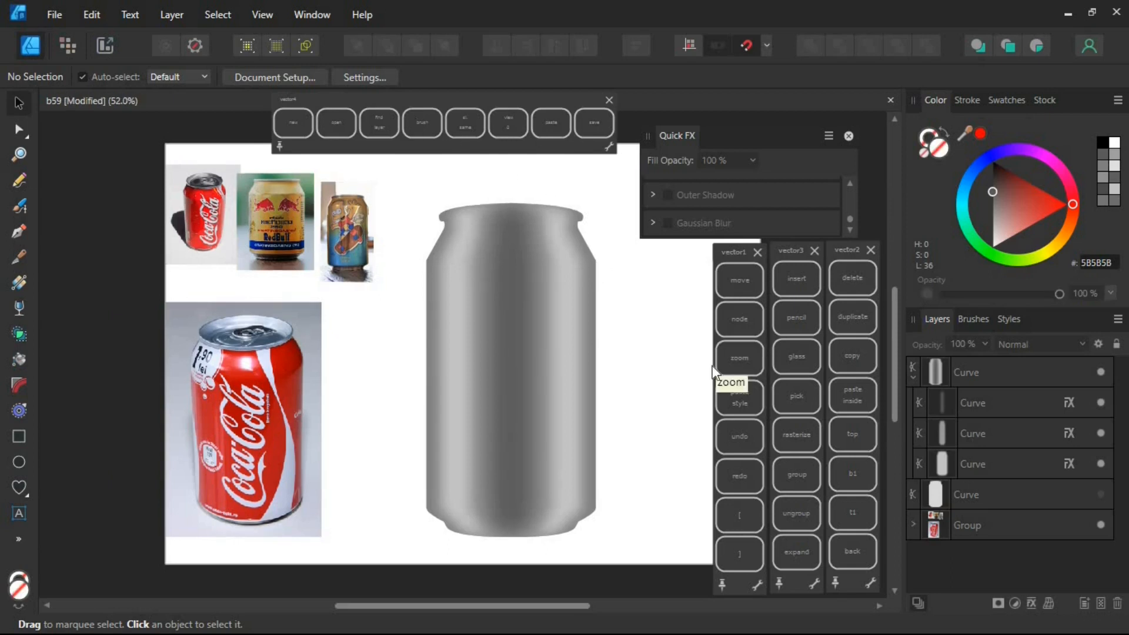
- Collapse the shaded can's nested shapes, duplicate the can and hide the original beneath the copy
{"action": "key", "text": "z"}
{"action": "left_click", "coordinate": [632, 368]}
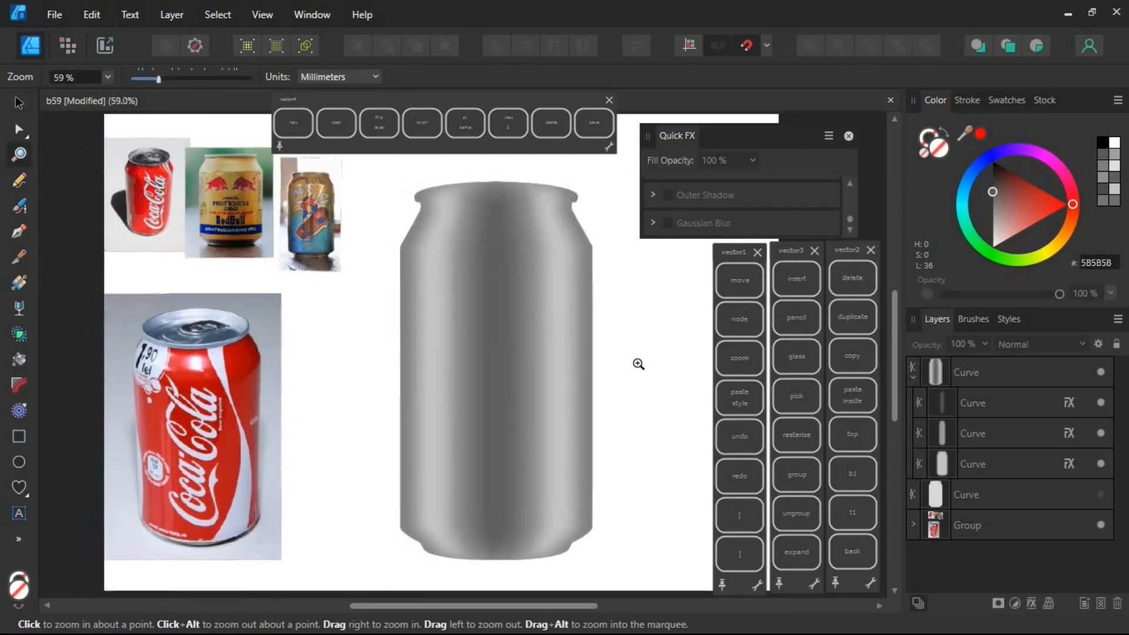
{"action": "left_click", "coordinate": [912, 380]}
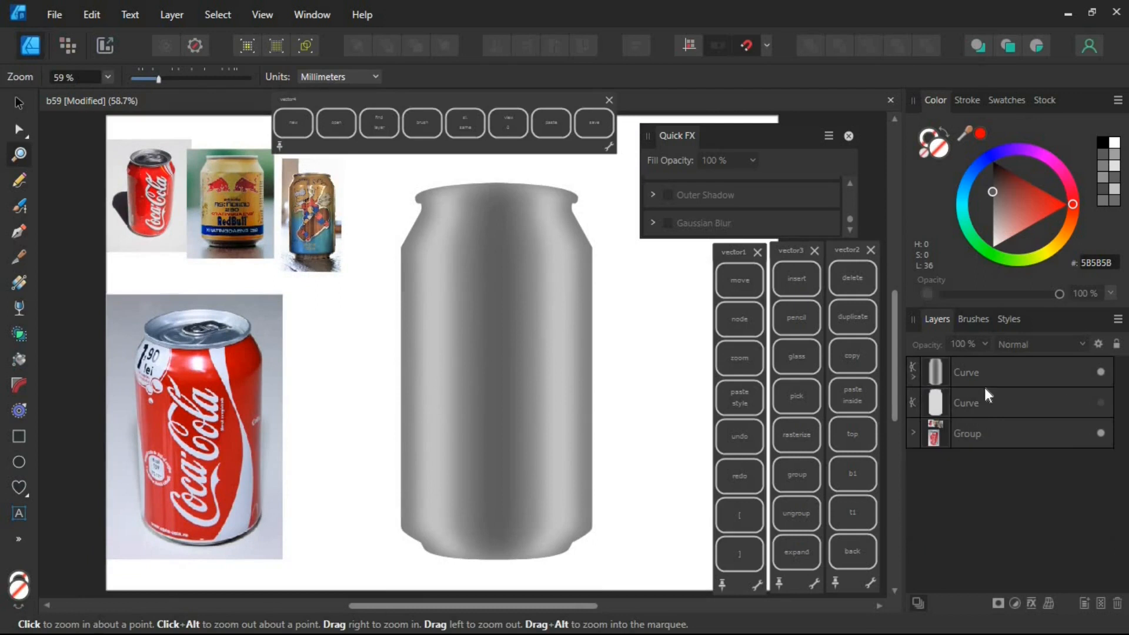
{"action": "left_click", "coordinate": [985, 376]}
{"action": "key", "text": "ctrl+j"}
- Draw a rectangle across the can's top rim, fit it to the rim's width and convert it to curves
{"action": "key", "text": "m"}
{"action": "left_click_drag", "start_coordinate": [385, 206], "coordinate": [578, 161]}
{"action": "left_click_drag", "start_coordinate": [386, 183], "coordinate": [415, 182]}
{"action": "key", "text": "ctrl+Return"}
- Duplicate the rim rectangle, move the copy over the can's base and widen it to the body's width
{"action": "left_click", "coordinate": [852, 316]}
{"action": "left_click", "coordinate": [740, 280]}
{"action": "left_click_drag", "start_coordinate": [505, 191], "coordinate": [506, 567]}
{"action": "mouse_move", "coordinate": [578, 559]}
{"action": "left_mouse_down"}
{"action": "mouse_move", "coordinate": [593, 559]}
{"action": "mouse_move", "coordinate": [569, 561]}
{"action": "left_mouse_up"}
- Bend the inner edges of the base and rim rectangles to follow the can's roundness
{"action": "left_click", "coordinate": [19, 129]}
{"action": "left_click_drag", "start_coordinate": [517, 530], "coordinate": [517, 551]}
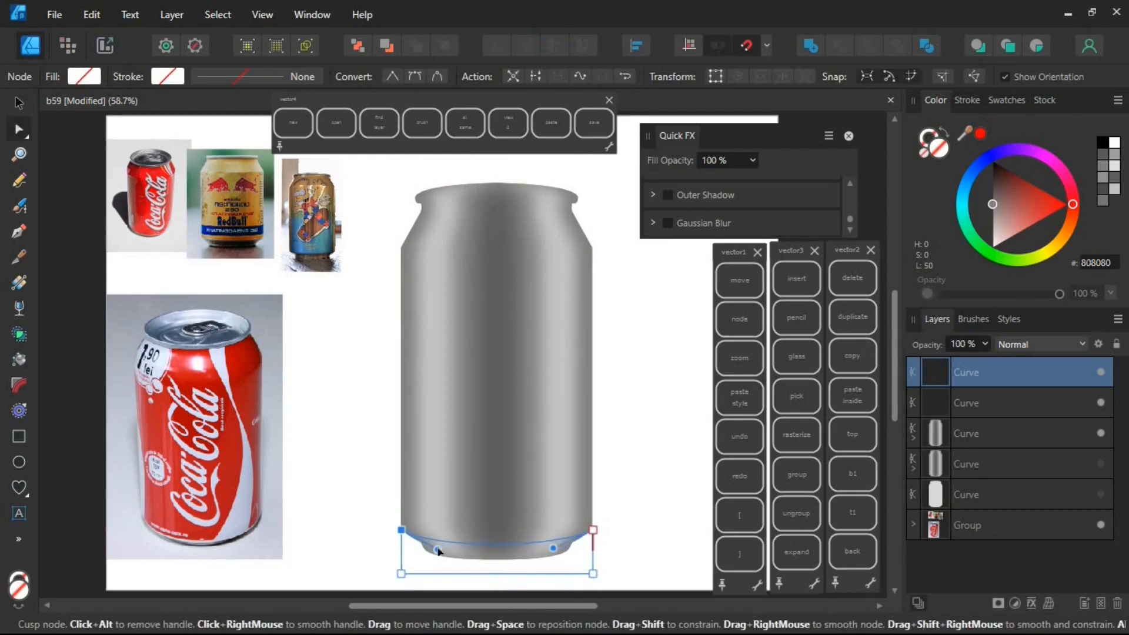
{"action": "left_click", "coordinate": [578, 187]}
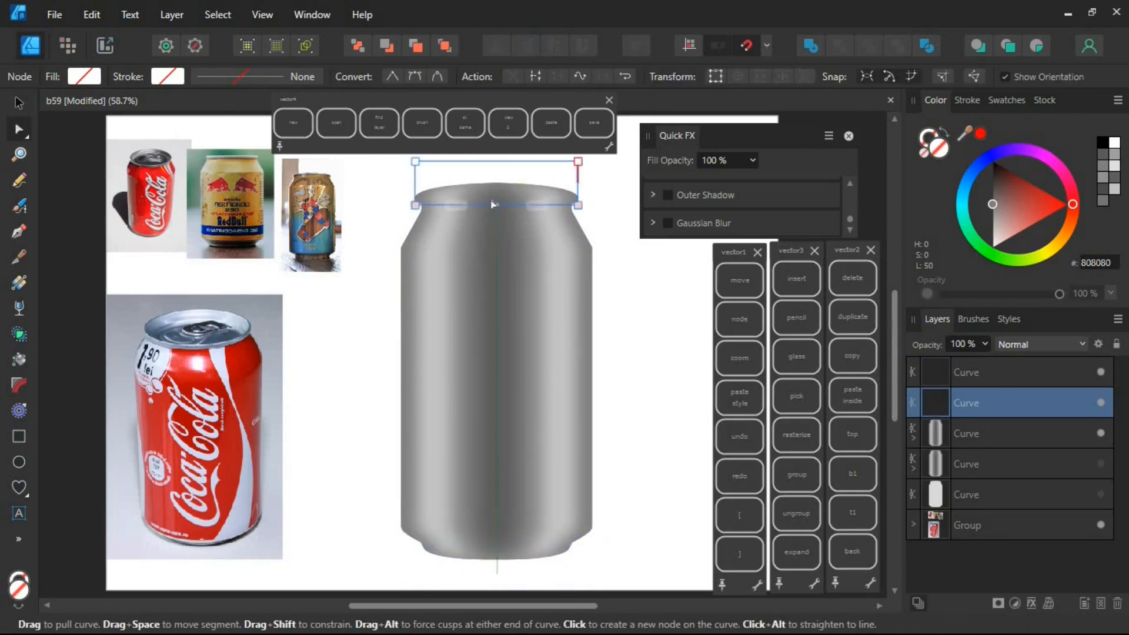
- Intersect copies of the can with the two curved rectangles to cut separate rim and base pieces
{"action": "left_click", "coordinate": [19, 103]}
{"action": "left_click", "coordinate": [987, 437]}
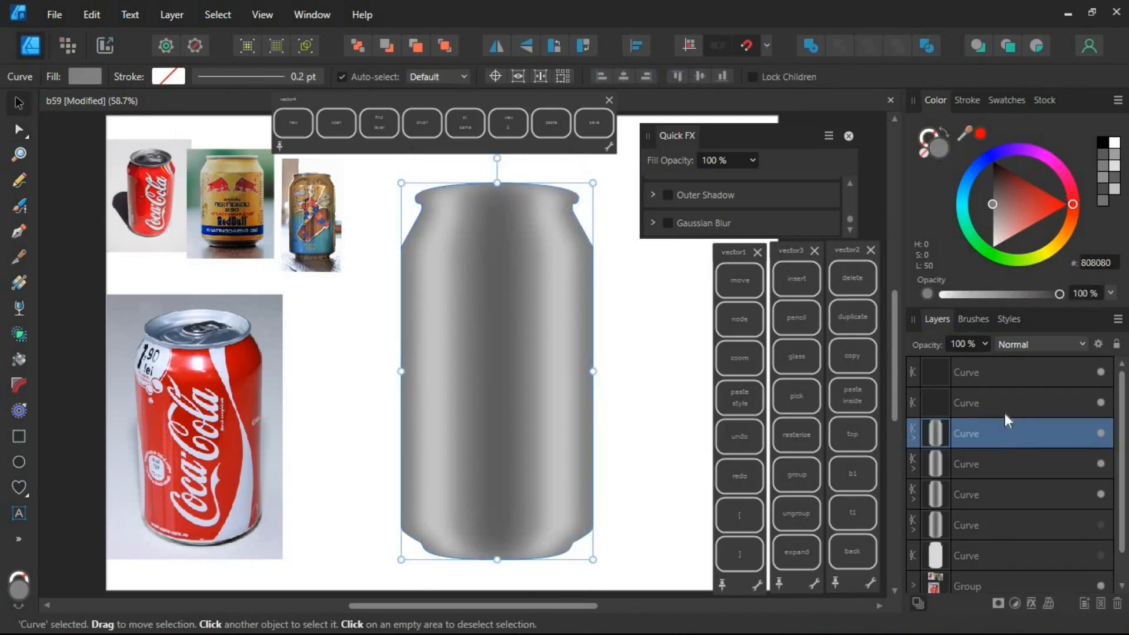
{"action": "left_click", "coordinate": [1004, 407], "text": "shift"}
{"action": "left_click", "coordinate": [868, 47]}
{"action": "left_click", "coordinate": [991, 429]}
{"action": "left_click", "coordinate": [993, 376], "text": "ctrl"}
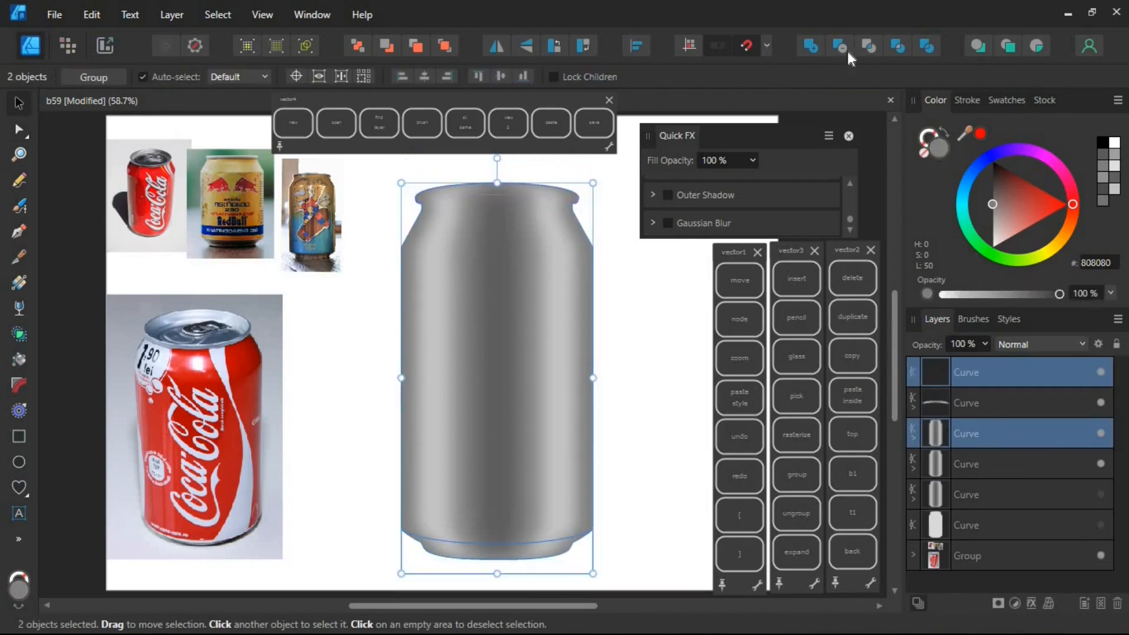
{"action": "left_click", "coordinate": [867, 48]}
- Nest the rim and base pieces inside the shaded can curve
{"action": "left_click", "coordinate": [1006, 378], "text": "ctrl"}
{"action": "left_click_drag", "start_coordinate": [1004, 380], "coordinate": [965, 430]}
{"action": "left_click", "coordinate": [913, 376]}
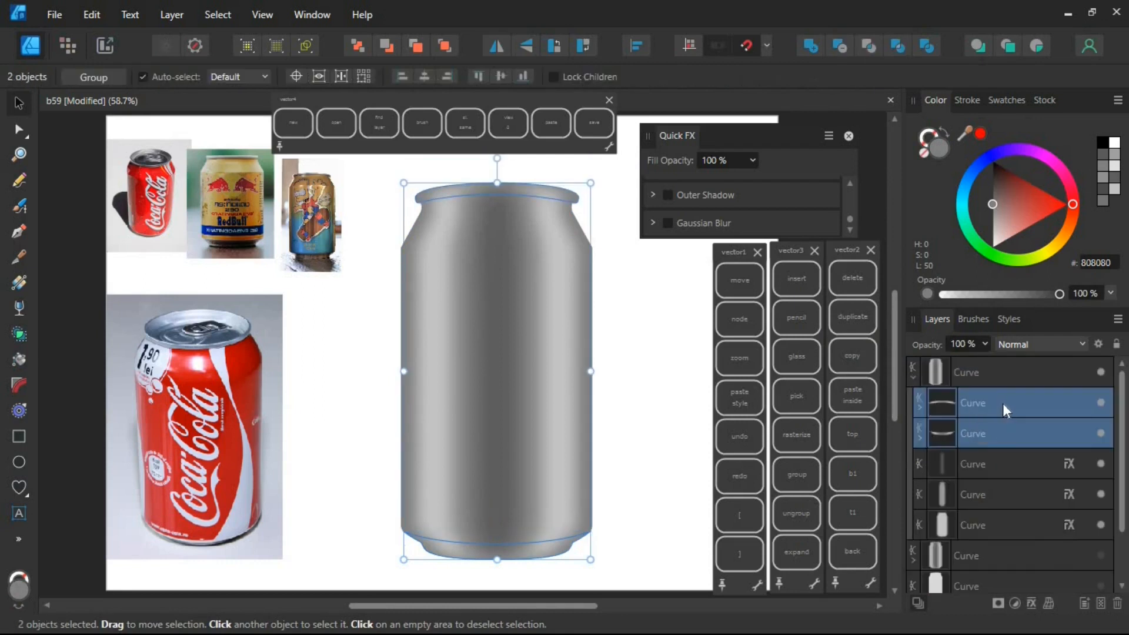
- Add a brightness adjustment to the nested rim piece and another to the base piece
{"action": "left_click", "coordinate": [1004, 402]}
{"action": "left_click", "coordinate": [1015, 603]}
{"action": "left_click", "coordinate": [1049, 329]}
{"action": "left_click_drag", "start_coordinate": [303, 434], "coordinate": [371, 467]}
{"action": "left_click", "coordinate": [499, 365]}
{"action": "left_click", "coordinate": [1004, 433]}
{"action": "left_click", "coordinate": [1014, 603]}
{"action": "left_click", "coordinate": [945, 306]}
{"action": "left_click", "coordinate": [500, 365]}
- Duplicate the wide blurred band inside the can, set the copy to Overlay and tint its fill B8A9A9
{"action": "left_click", "coordinate": [564, 399]}
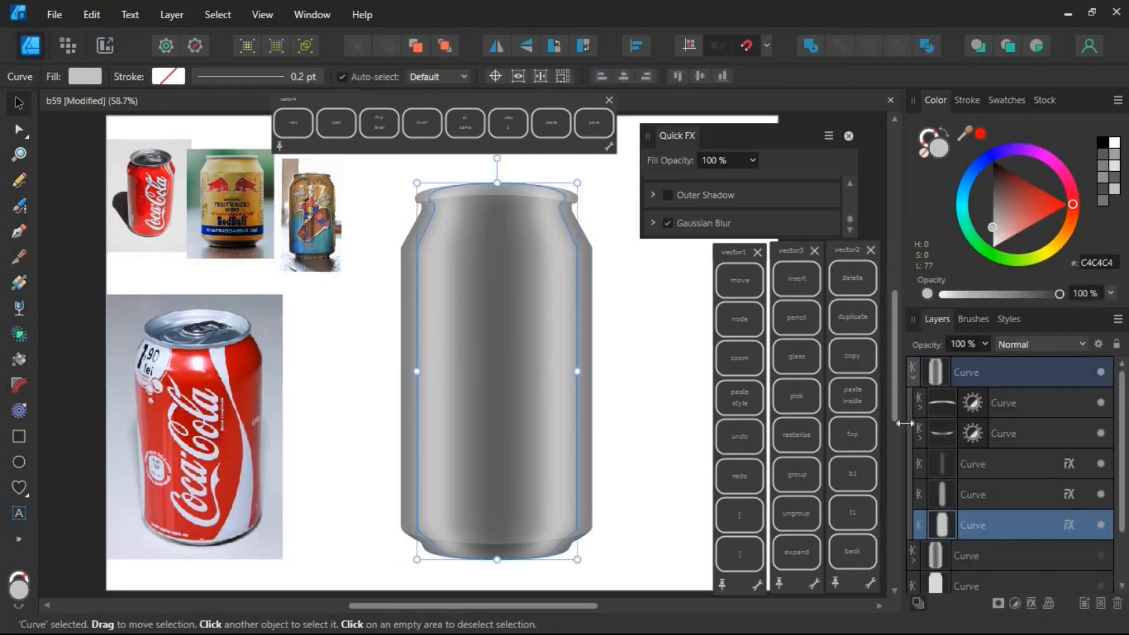
{"action": "left_click", "coordinate": [1040, 344]}
{"action": "left_click", "coordinate": [1052, 240]}
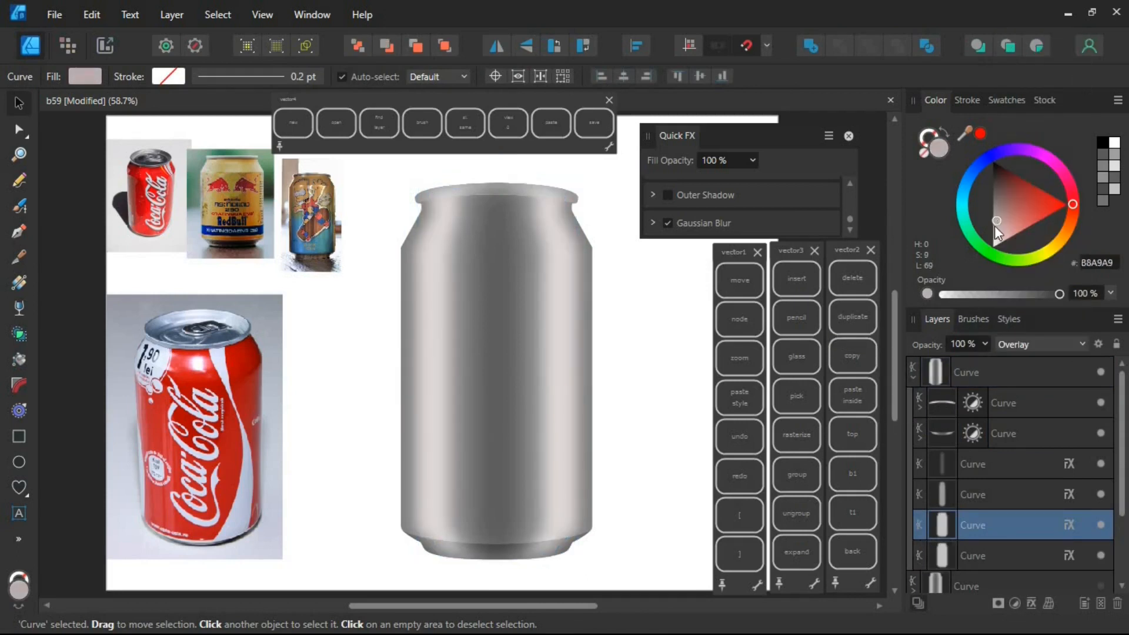
{"action": "left_click", "coordinate": [687, 379]}
- Round both shoulder corners of the can curve to a radius of about 7.7 mm
{"action": "left_click", "coordinate": [739, 319]}
{"action": "left_click", "coordinate": [592, 275]}
{"action": "left_click_drag", "start_coordinate": [623, 230], "coordinate": [376, 265]}
{"action": "left_click", "coordinate": [18, 385]}
{"action": "left_click_drag", "start_coordinate": [592, 249], "coordinate": [569, 252]}
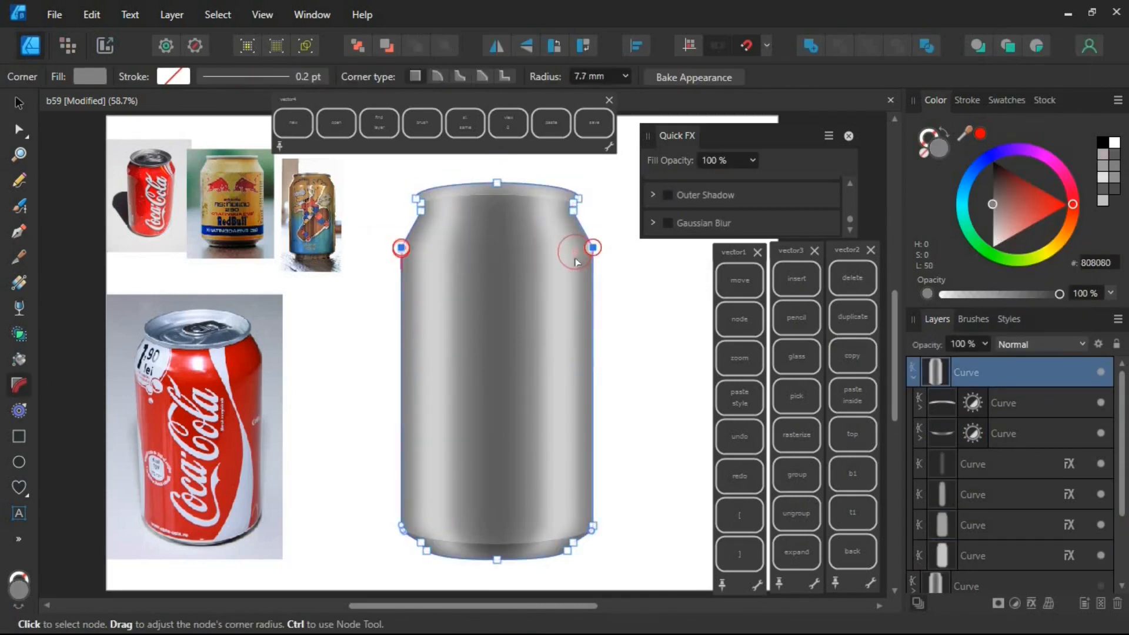
{"action": "left_click", "coordinate": [646, 298]}
- Draw a curved Pen line across the can's neck just below the rim, nested inside the can
{"action": "left_click", "coordinate": [535, 218]}
{"action": "left_click", "coordinate": [797, 279]}
{"action": "left_click", "coordinate": [19, 231]}
{"action": "left_click", "coordinate": [401, 210]}
{"action": "left_click_drag", "start_coordinate": [593, 211], "coordinate": [728, 243]}
- Give the neck line a 3.7 pt stroke, move it beneath the rim piece and blur it by 13.2 px
{"action": "left_click", "coordinate": [966, 100]}
{"action": "left_click_drag", "start_coordinate": [958, 150], "coordinate": [985, 151]}
{"action": "left_click_drag", "start_coordinate": [1004, 469], "coordinate": [1008, 506]}
{"action": "left_click", "coordinate": [653, 223]}
{"action": "scroll", "coordinate": [705, 216], "scroll_direction": "down", "scroll_amount": 2}
{"action": "left_click_drag", "start_coordinate": [695, 202], "coordinate": [724, 202]}
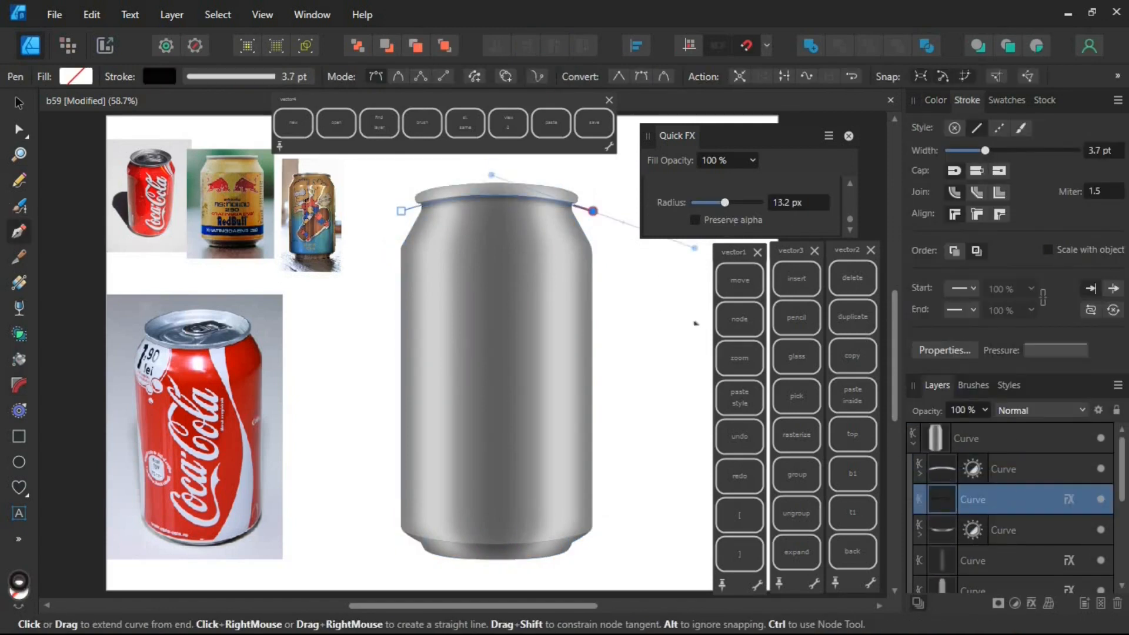
- Recolour the blurred centre stripe to 6C6C6C and the can's base fill to 828282
{"action": "left_click", "coordinate": [1052, 446]}
{"action": "key", "text": "v"}
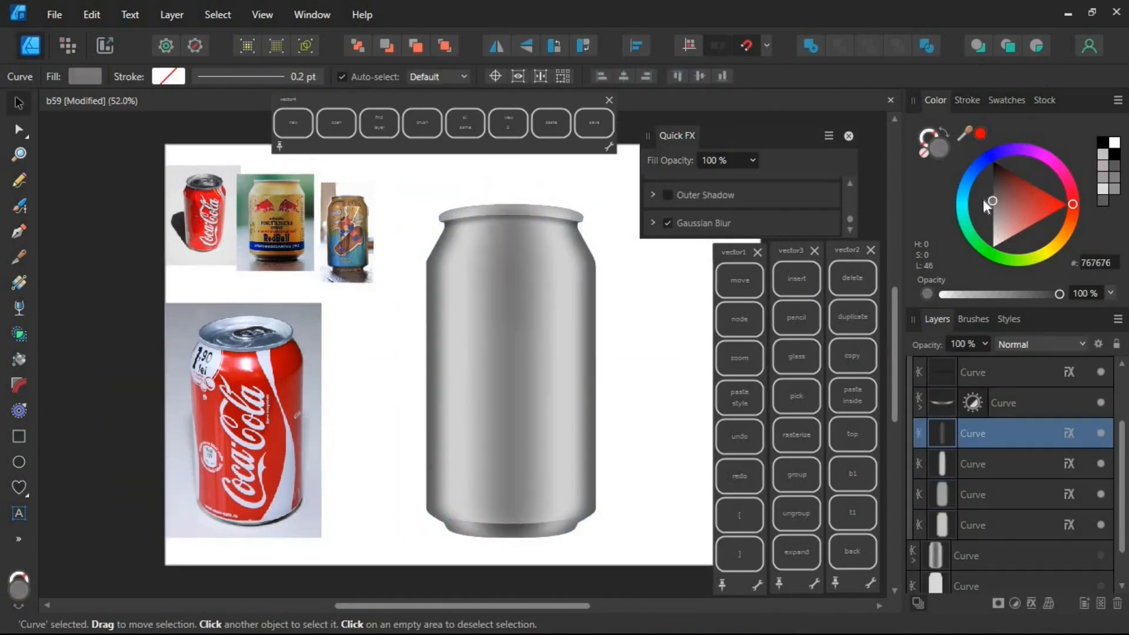
{"action": "left_click", "coordinate": [984, 200]}
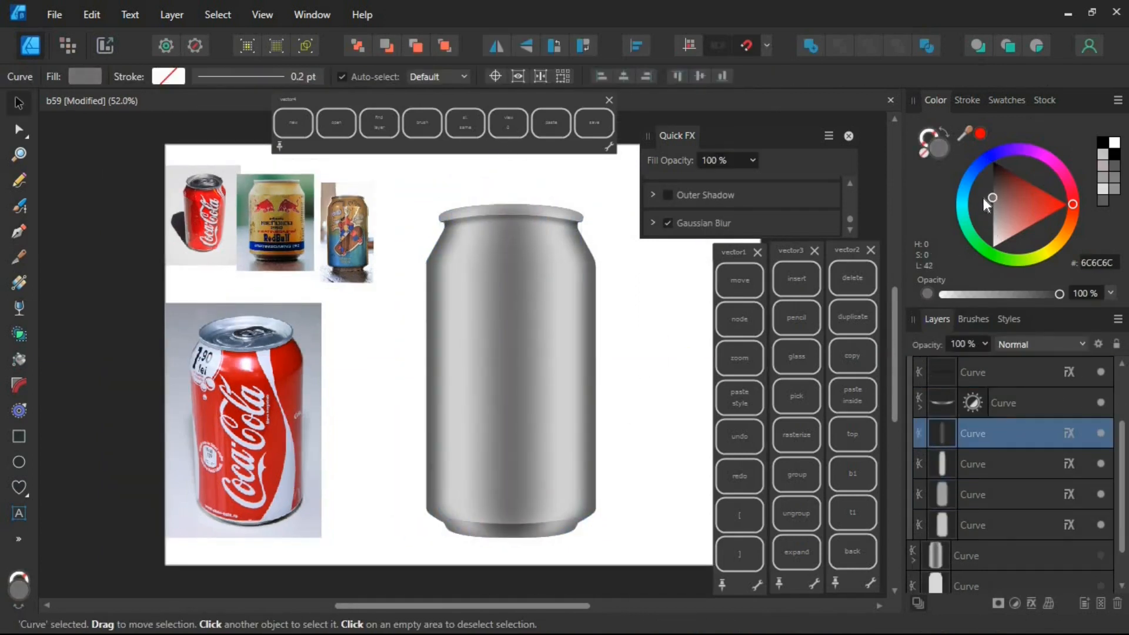
{"action": "scroll", "coordinate": [1045, 381], "scroll_direction": "up", "scroll_amount": 2}
{"action": "left_click", "coordinate": [1045, 381]}
{"action": "left_click_drag", "start_coordinate": [989, 197], "coordinate": [989, 204]}
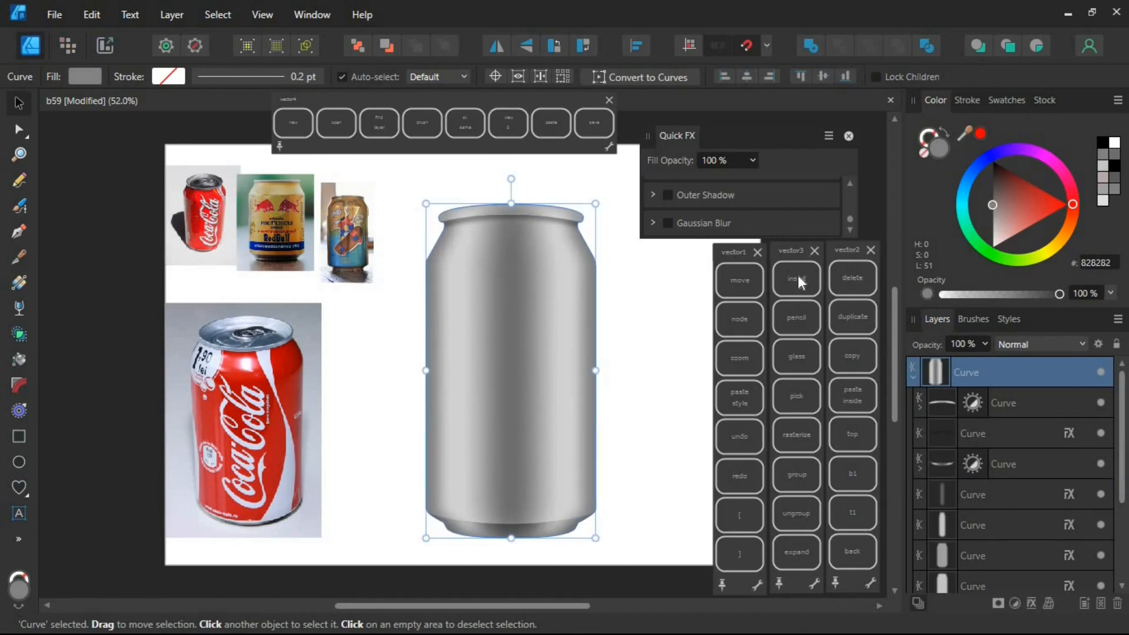
- Draw a rectangle across the can's shoulder with a light grey DADADA fill and Multiply blending
{"action": "left_click", "coordinate": [19, 436]}
{"action": "left_click_drag", "start_coordinate": [394, 230], "coordinate": [640, 261]}
{"action": "left_click", "coordinate": [940, 149]}
{"action": "left_click", "coordinate": [1040, 344]}
{"action": "left_click", "coordinate": [1028, 64]}
{"action": "left_click", "coordinate": [987, 234]}
{"action": "left_click", "coordinate": [793, 356]}
{"action": "left_click_drag", "start_coordinate": [511, 271], "coordinate": [535, 261]}
- Bend the shoulder band's lower edge into a smooth upward arc and darken its fill to CCCCCC
{"action": "key", "text": "v"}
{"action": "left_click", "coordinate": [739, 319]}
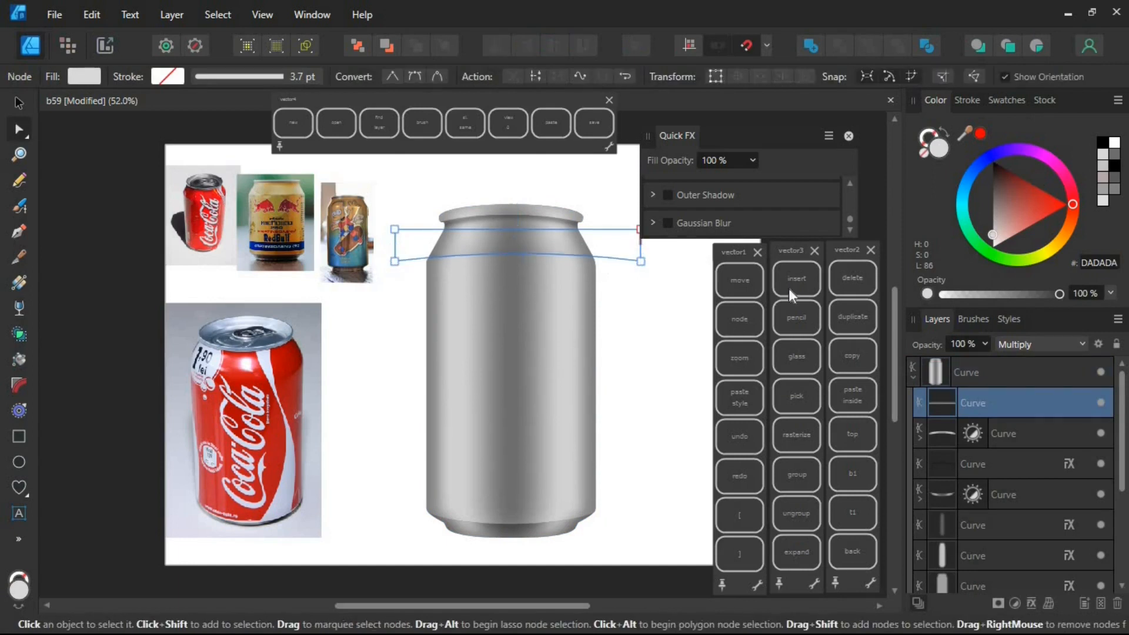
{"action": "left_click", "coordinate": [518, 253]}
{"action": "left_click", "coordinate": [631, 300]}
{"action": "left_click", "coordinate": [536, 251]}
{"action": "left_click", "coordinate": [640, 262]}
{"action": "left_click_drag", "start_coordinate": [560, 244], "coordinate": [560, 250]}
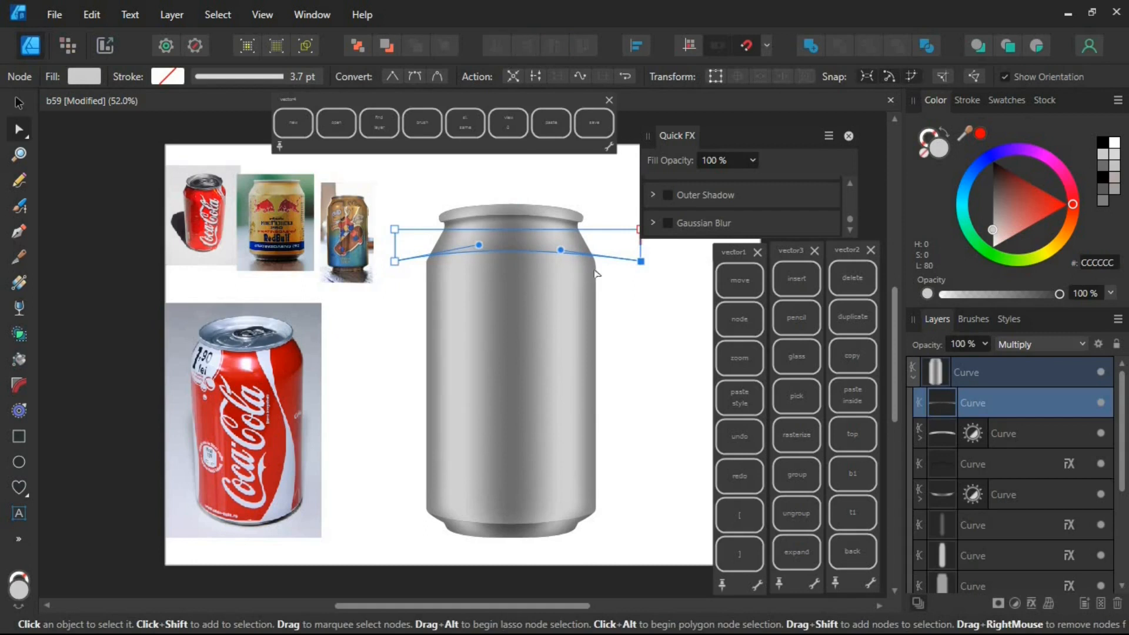
{"action": "left_click", "coordinate": [553, 286]}
{"action": "left_click", "coordinate": [1016, 439]}
{"action": "scroll", "coordinate": [1121, 488], "scroll_direction": "down", "scroll_amount": 2}
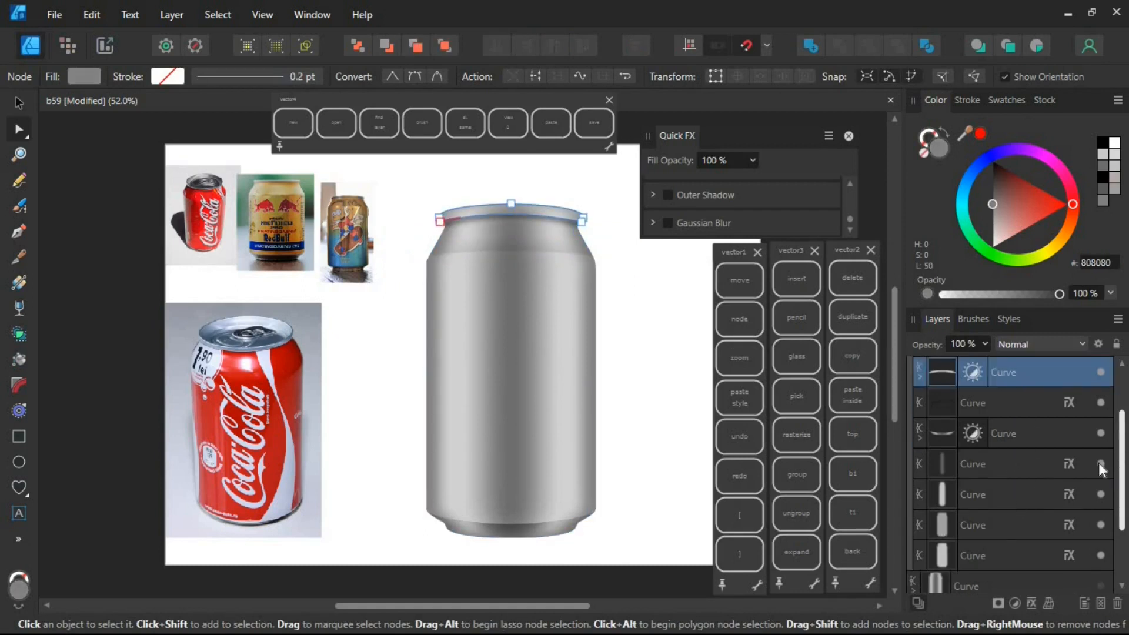
{"action": "left_click", "coordinate": [1011, 403]}
{"action": "key", "text": "ctrl+z"}
{"action": "key", "text": "ctrl+z"}
{"action": "key", "text": "ctrl+z"}
{"action": "key", "text": "ctrl+z"}
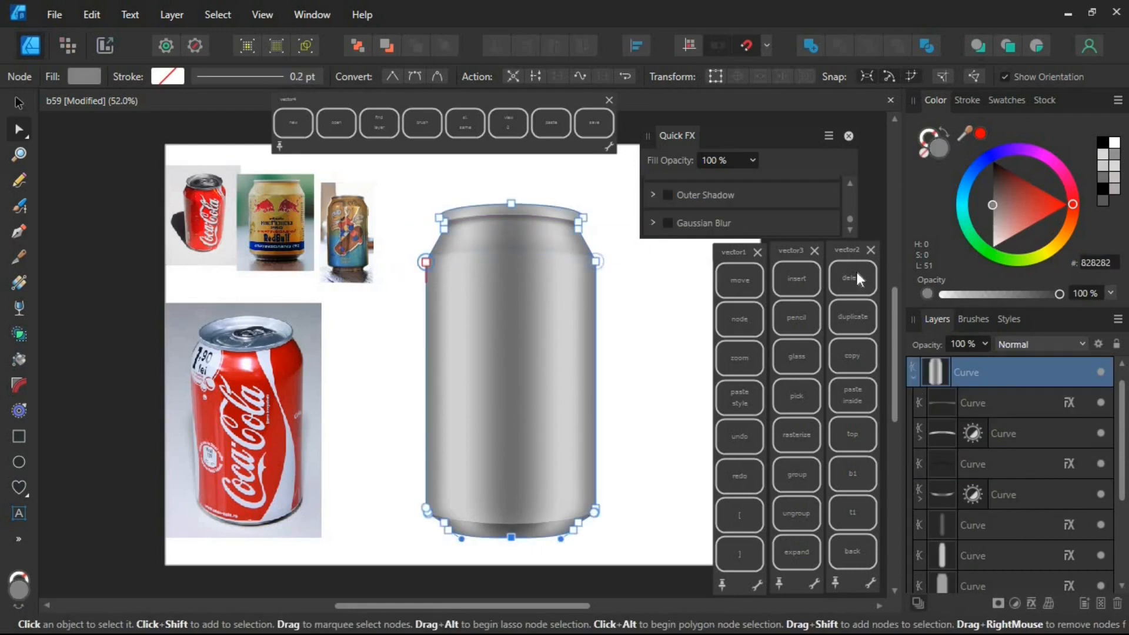
- Delete the brightness adjustment from the can's base piece
{"action": "left_click", "coordinate": [993, 487]}
{"action": "left_click", "coordinate": [671, 419]}
{"action": "left_click", "coordinate": [972, 495]}
{"action": "left_click", "coordinate": [444, 391]}
- Bend the shoulder band's upper edge upward and give the band a near-white F0F0F0 stroke
{"action": "left_click", "coordinate": [997, 405]}
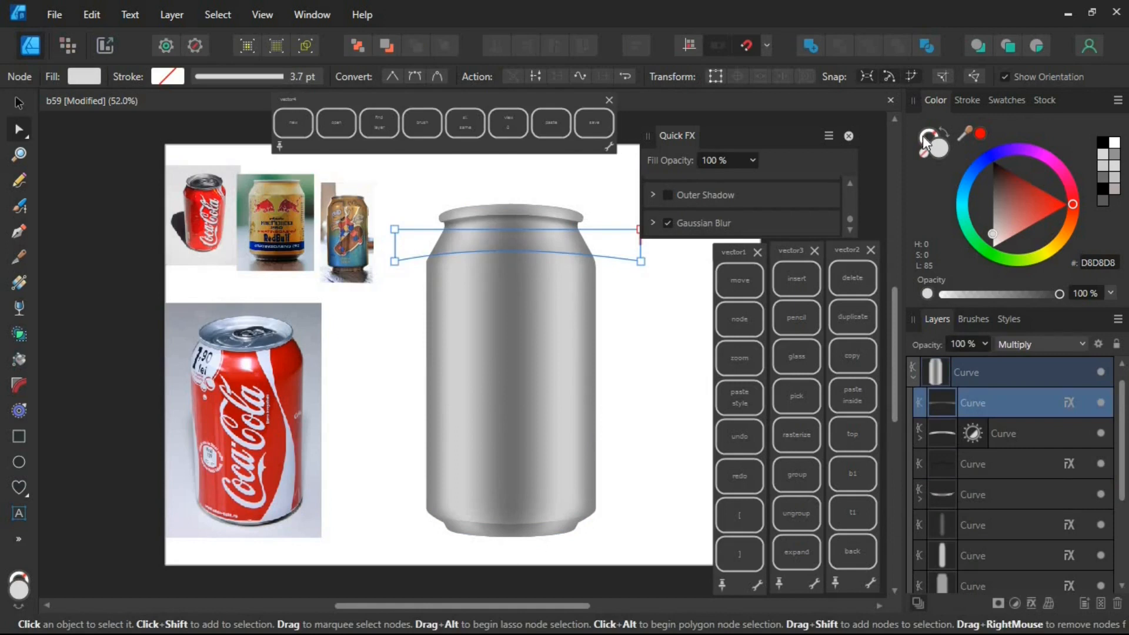
{"action": "left_click", "coordinate": [926, 138]}
{"action": "left_click_drag", "start_coordinate": [515, 227], "coordinate": [516, 178]}
{"action": "left_click", "coordinate": [993, 240]}
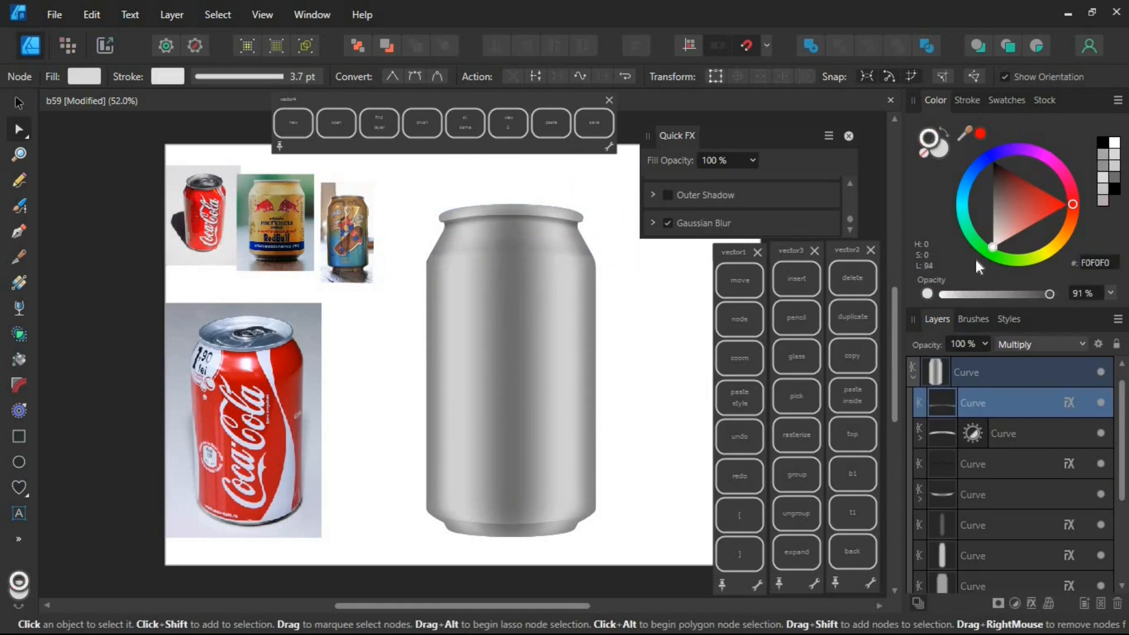
- Thin the shoulder band's stroke to 2.6 pt, expand it into a separate shape and swap its fill and stroke
{"action": "left_click", "coordinate": [966, 100]}
{"action": "mouse_move", "coordinate": [986, 149]}
{"action": "left_mouse_down"}
{"action": "mouse_move", "coordinate": [948, 150]}
{"action": "mouse_move", "coordinate": [982, 154]}
{"action": "left_mouse_up"}
{"action": "left_click", "coordinate": [796, 552]}
{"action": "left_click", "coordinate": [935, 100]}
{"action": "left_click", "coordinate": [944, 131]}
{"action": "left_click", "coordinate": [657, 308]}
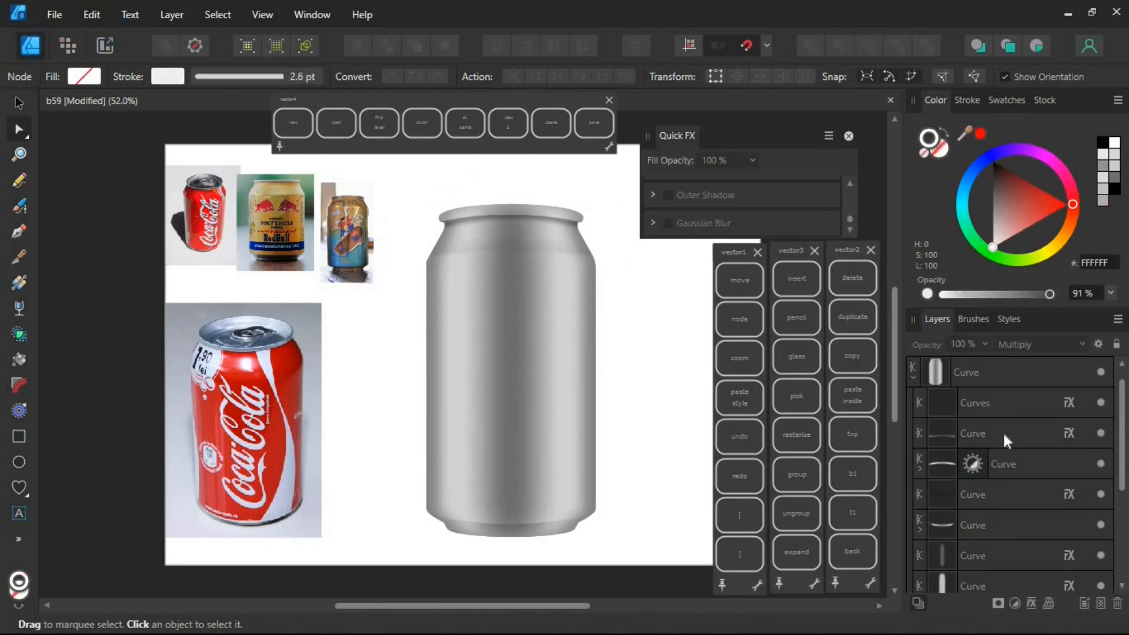
- Change the blend mode of the expanded shoulder outline and edit its layer effects
{"action": "left_click", "coordinate": [1007, 404]}
{"action": "left_click", "coordinate": [1040, 344]}
{"action": "left_click", "coordinate": [1023, 126]}
{"action": "left_click", "coordinate": [654, 335]}
{"action": "left_click", "coordinate": [1064, 406]}
{"action": "left_click", "coordinate": [1067, 403]}
{"action": "left_click", "coordinate": [670, 355]}
- Collapse the can's nested shapes and add one new layer above the can, deleting the surplus one
{"action": "left_click", "coordinate": [19, 462]}
{"action": "left_click", "coordinate": [913, 377]}
{"action": "double_click", "coordinate": [1084, 603]}
{"action": "left_click", "coordinate": [1117, 604]}
- Draw a rectangle about 82.6 by 115.5 mm over the can body and fill it red with Multiply blending
{"action": "left_click", "coordinate": [19, 436]}
{"action": "left_click_drag", "start_coordinate": [428, 494], "coordinate": [608, 280]}
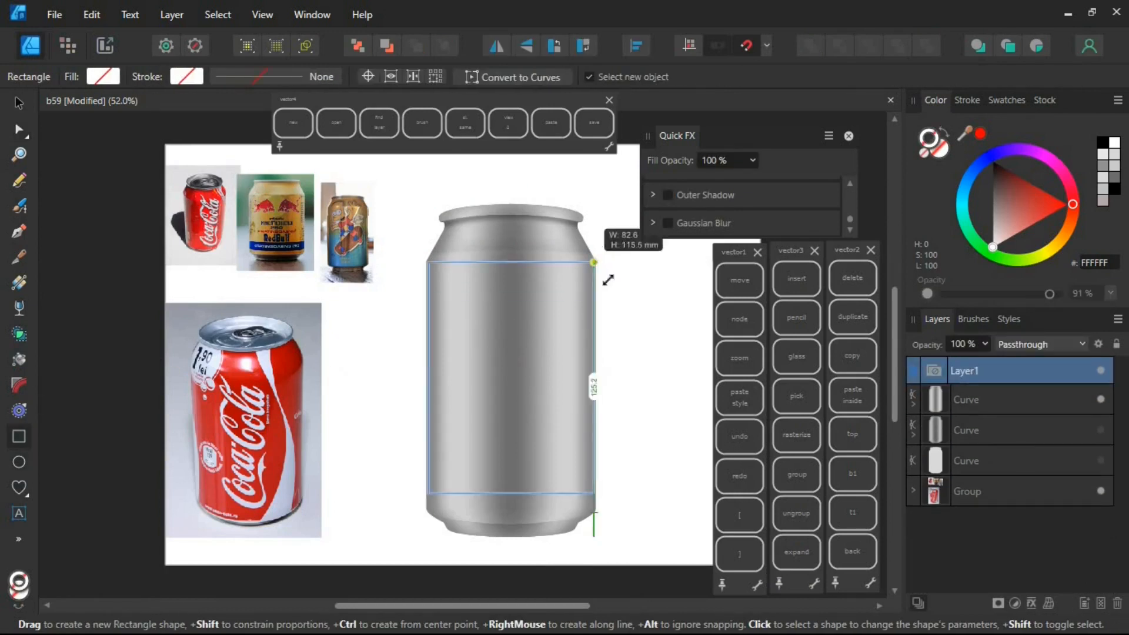
{"action": "left_click", "coordinate": [1039, 344]}
{"action": "left_click", "coordinate": [1018, 83]}
{"action": "left_click_drag", "start_coordinate": [1036, 189], "coordinate": [1079, 219]}
- Enlarge the red rectangle on all four sides so it covers the whole can
{"action": "left_click", "coordinate": [19, 103]}
{"action": "left_click_drag", "start_coordinate": [511, 262], "coordinate": [511, 197]}
{"action": "left_click_drag", "start_coordinate": [511, 494], "coordinate": [512, 546]}
{"action": "left_click_drag", "start_coordinate": [429, 372], "coordinate": [408, 371]}
{"action": "left_click_drag", "start_coordinate": [594, 372], "coordinate": [627, 372]}
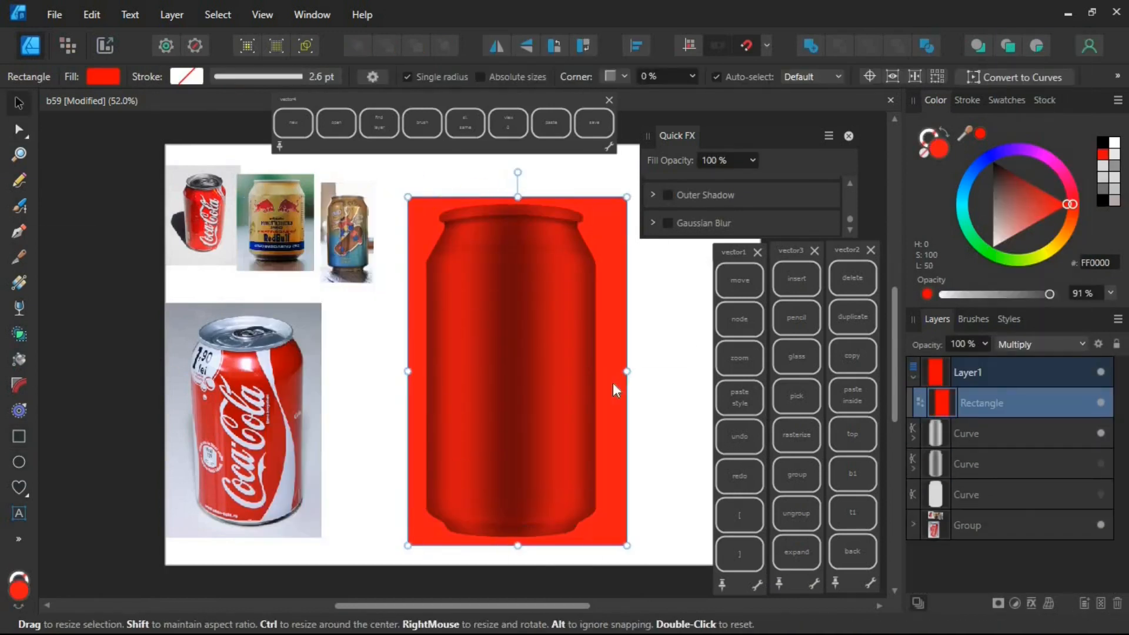
- Try a yellow-green fill on the rectangle, delete it and expand the can's nested shapes
{"action": "left_click", "coordinate": [962, 232]}
{"action": "key", "text": "Delete"}
{"action": "left_click", "coordinate": [912, 376]}
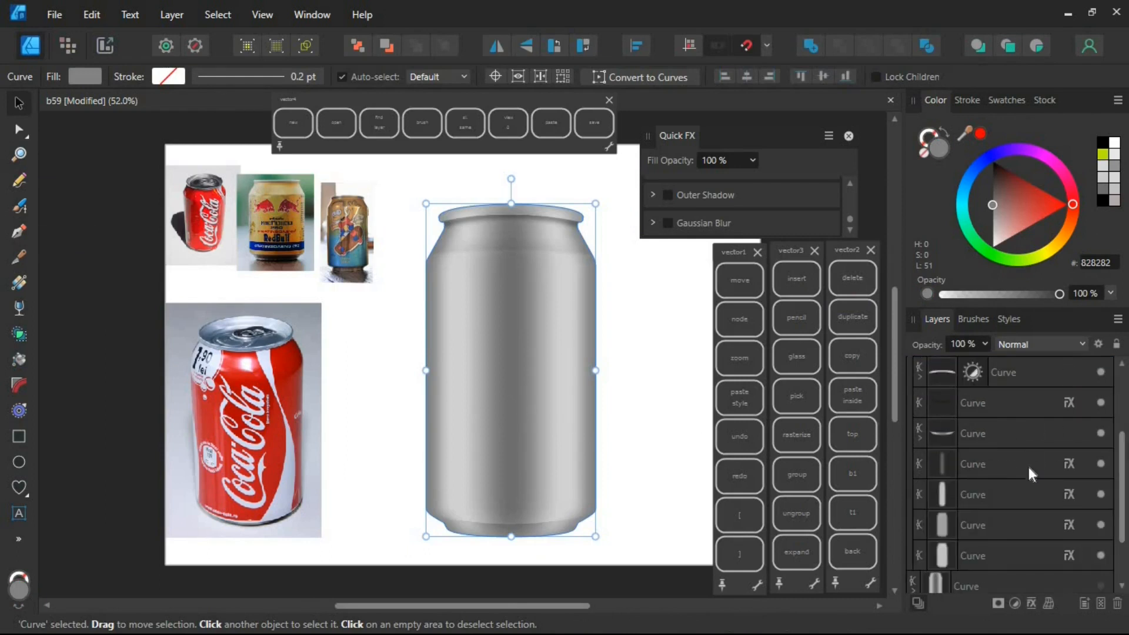
- Fine-tune the grey fills of two nested shading curves inside the can
{"action": "left_click", "coordinate": [1028, 473]}
{"action": "left_click", "coordinate": [608, 391]}
{"action": "scroll", "coordinate": [1027, 470], "scroll_direction": "up", "scroll_amount": 1}
{"action": "scroll", "coordinate": [1027, 471], "scroll_direction": "up", "scroll_amount": 2}
{"action": "left_click", "coordinate": [1028, 372]}
{"action": "mouse_move", "coordinate": [992, 209]}
{"action": "left_mouse_down"}
{"action": "mouse_move", "coordinate": [978, 216]}
{"action": "mouse_move", "coordinate": [992, 199]}
{"action": "left_mouse_up"}
{"action": "scroll", "coordinate": [1027, 470], "scroll_direction": "down", "scroll_amount": 2}
{"action": "left_click", "coordinate": [1028, 494]}
{"action": "left_click", "coordinate": [638, 402]}
{"action": "left_click", "coordinate": [1025, 531]}
{"action": "mouse_move", "coordinate": [992, 238]}
{"action": "left_mouse_down"}
{"action": "mouse_move", "coordinate": [993, 188]}
{"action": "mouse_move", "coordinate": [993, 240]}
{"action": "left_mouse_up"}
- Examine the nested curves that shade the can's base and rim
{"action": "double_click", "coordinate": [511, 529]}
{"action": "left_click", "coordinate": [919, 469]}
{"action": "left_click", "coordinate": [1026, 404]}
{"action": "left_click", "coordinate": [1026, 438]}
{"action": "left_click", "coordinate": [1025, 464]}
{"action": "double_click", "coordinate": [512, 213]}
{"action": "left_click", "coordinate": [919, 378]}
{"action": "left_click", "coordinate": [1026, 435]}
{"action": "left_click", "coordinate": [1026, 466]}
{"action": "left_click", "coordinate": [1026, 497]}
{"action": "left_click", "coordinate": [652, 394]}
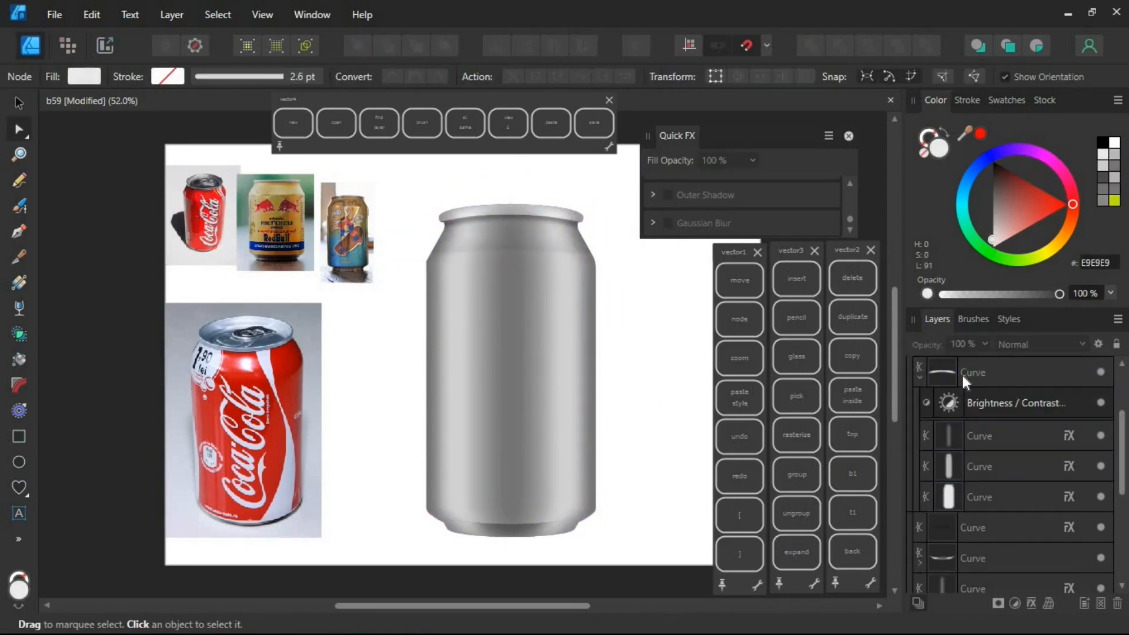
- Draw a red FF0000 rectangle over the can body on a new layer and change its blend mode
{"action": "left_click", "coordinate": [1085, 603]}
{"action": "left_click", "coordinate": [18, 436]}
{"action": "left_click_drag", "start_coordinate": [426, 266], "coordinate": [595, 510]}
{"action": "left_click", "coordinate": [1041, 345]}
{"action": "left_click", "coordinate": [1051, 102]}
{"action": "left_click", "coordinate": [680, 393]}
- Add the text TEST in white across the upper part of the red rectangle
{"action": "left_click", "coordinate": [19, 513]}
{"action": "left_click_drag", "start_coordinate": [437, 406], "coordinate": [557, 340]}
{"action": "type", "text": "TEST"}
{"action": "left_click", "coordinate": [994, 246]}
- Try Linear Burn blending on the whole test layer, and delete that layer
{"action": "left_click", "coordinate": [1026, 434]}
{"action": "left_click", "coordinate": [1042, 344]}
{"action": "left_click", "coordinate": [1017, 41]}
{"action": "left_click", "coordinate": [1026, 372]}
{"action": "left_click", "coordinate": [1042, 344]}
{"action": "left_click", "coordinate": [1038, 121]}
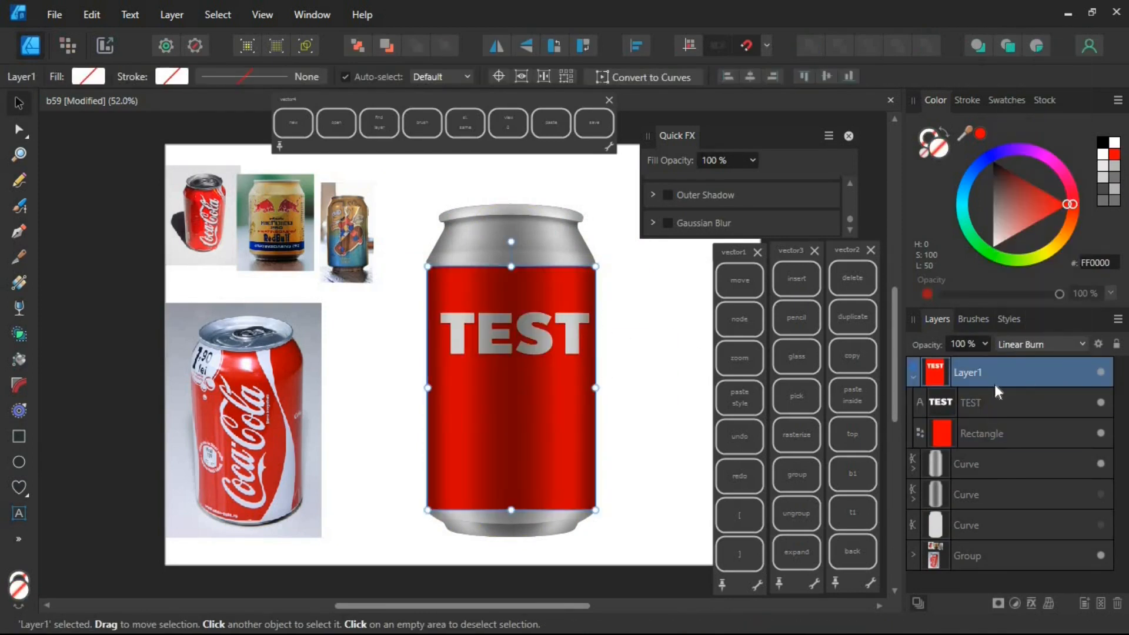
{"action": "left_click", "coordinate": [851, 278]}
- Group the three can curves and move the group to the artboard's left half
{"action": "left_click", "coordinate": [54, 15]}
{"action": "left_click", "coordinate": [1031, 498]}
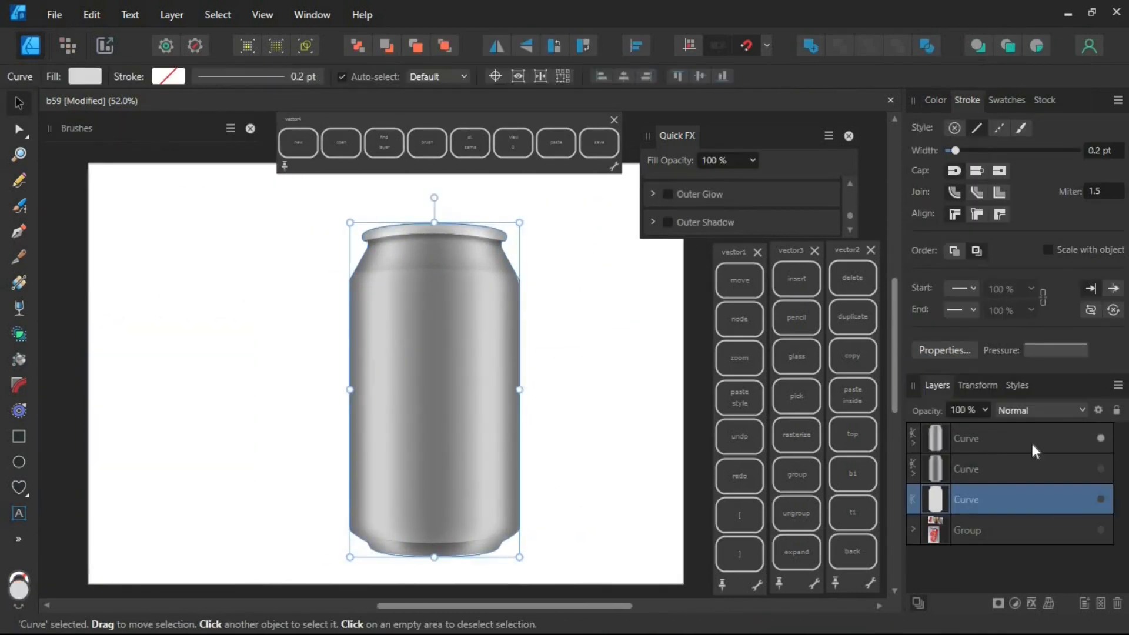
{"action": "left_click", "coordinate": [1032, 440], "text": "shift"}
{"action": "left_click", "coordinate": [795, 474]}
{"action": "left_click_drag", "start_coordinate": [434, 385], "coordinate": [232, 385]}
{"action": "left_click", "coordinate": [391, 390]}
- Draw a tall rectangle beside the can, slightly wider and as high as the can, and fill it sky blue 4DC9FF
{"action": "left_click", "coordinate": [19, 436]}
{"action": "left_click_drag", "start_coordinate": [418, 531], "coordinate": [584, 218]}
{"action": "left_click_drag", "start_coordinate": [500, 533], "coordinate": [500, 553]}
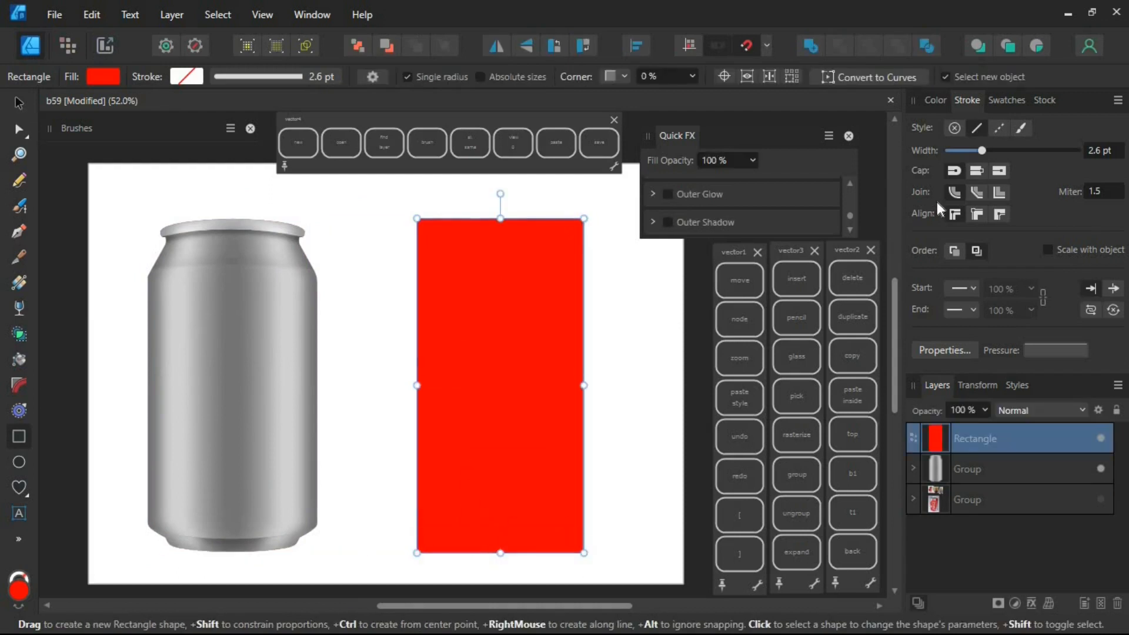
{"action": "left_click_drag", "start_coordinate": [584, 385], "coordinate": [592, 385]}
{"action": "left_click", "coordinate": [936, 100]}
{"action": "left_click_drag", "start_coordinate": [999, 197], "coordinate": [995, 183]}
- Add black art text in BoonTook reading AFFINITY and DESIGNER on two centred lines over the blue rectangle
{"action": "key", "text": "t"}
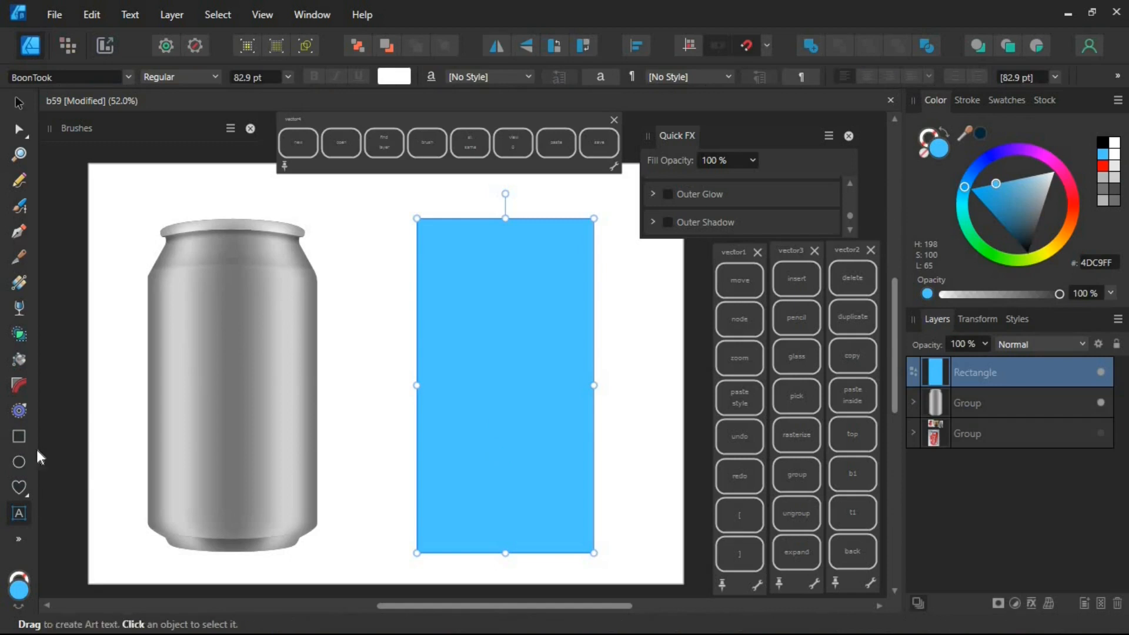
{"action": "left_click_drag", "start_coordinate": [357, 441], "coordinate": [381, 394]}
{"action": "type", "text": "A"}
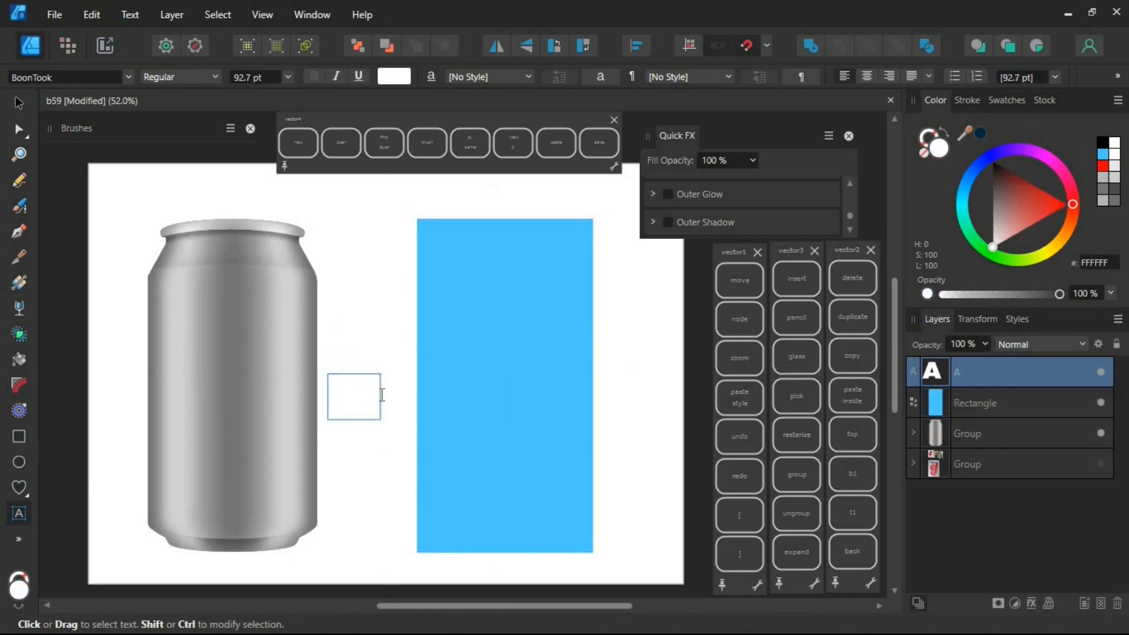
{"action": "type", "text": "FFINITY"}
{"action": "key", "text": "Escape"}
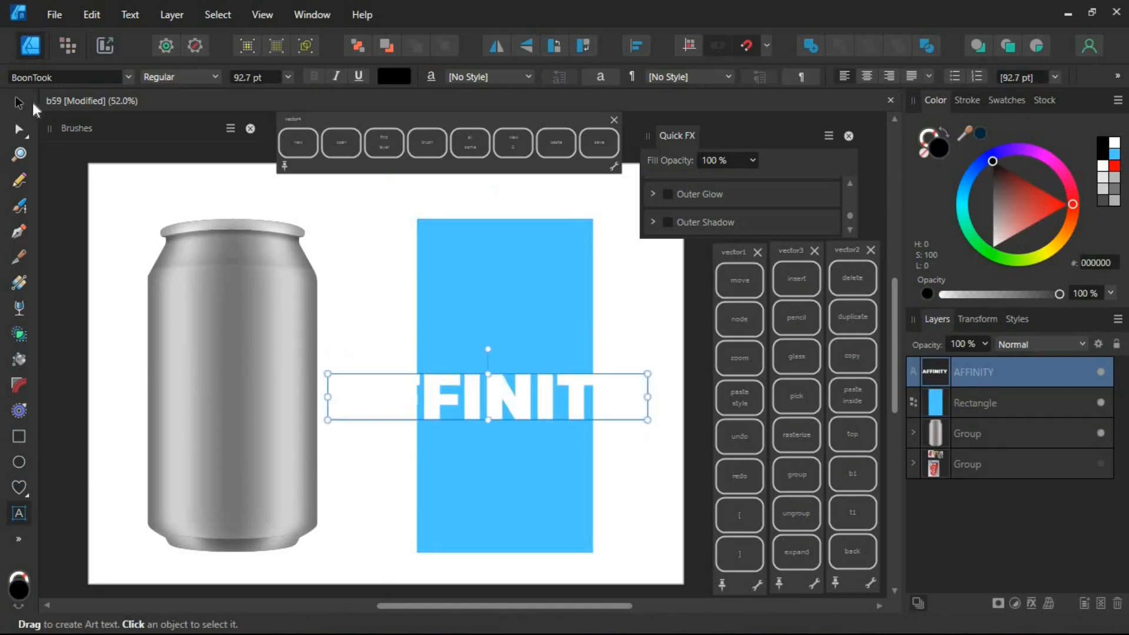
{"action": "key", "text": "v"}
{"action": "left_click", "coordinate": [1102, 143]}
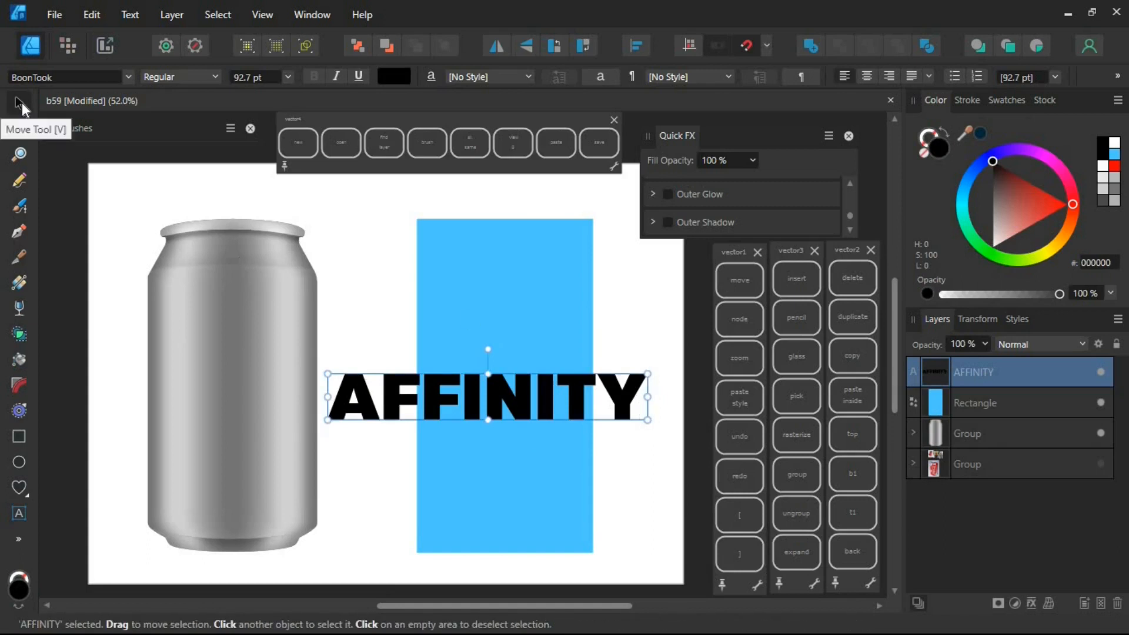
{"action": "type", "text": "tDESIGNER"}
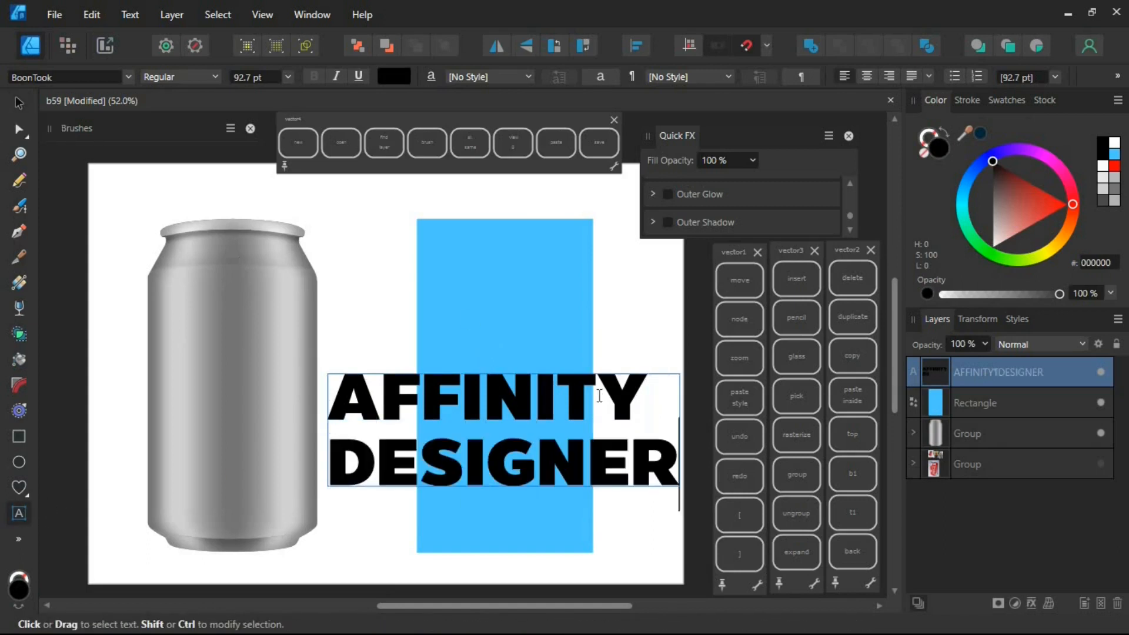
{"action": "key", "text": "Escape"}
{"action": "key", "text": "v"}
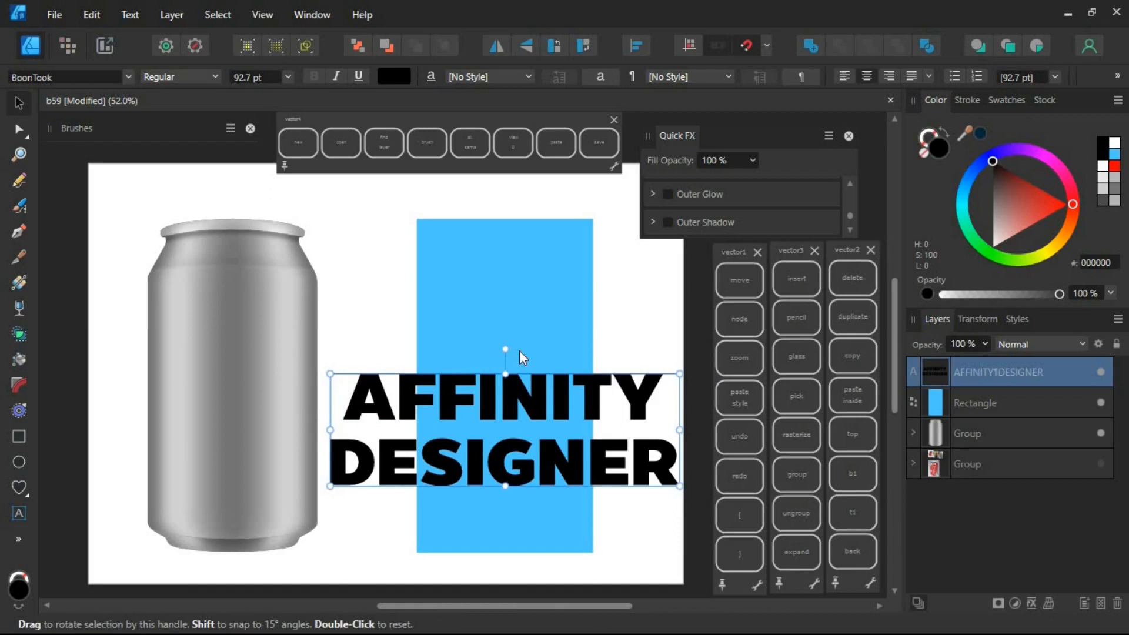
- Rotate the text to read upwards and scale it to 63 pt in the middle of the blue rectangle
{"action": "left_click", "coordinate": [553, 45]}
{"action": "left_click_drag", "start_coordinate": [562, 193], "coordinate": [525, 305]}
{"action": "left_click_drag", "start_coordinate": [493, 360], "coordinate": [521, 355]}
- Give the AFFINITY DESIGNER text a dark blue fill and a white outline of 3.7 pt
{"action": "left_click", "coordinate": [969, 171]}
{"action": "left_click", "coordinate": [999, 224]}
{"action": "mouse_move", "coordinate": [1000, 227]}
{"action": "left_mouse_down"}
{"action": "mouse_move", "coordinate": [999, 212]}
{"action": "mouse_move", "coordinate": [978, 249]}
{"action": "left_mouse_up"}
{"action": "left_click", "coordinate": [926, 136]}
{"action": "left_click", "coordinate": [967, 101]}
{"action": "mouse_move", "coordinate": [969, 151]}
{"action": "left_mouse_down"}
{"action": "mouse_move", "coordinate": [985, 181]}
{"action": "mouse_move", "coordinate": [984, 151]}
{"action": "left_mouse_up"}
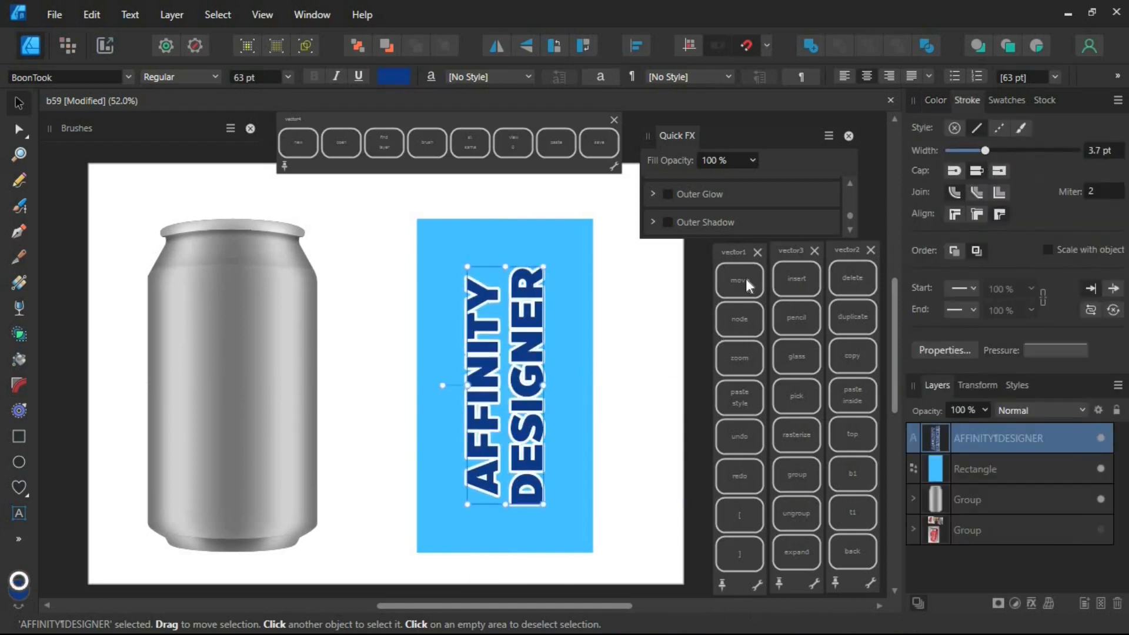
- Try a freehand pencil stroke, undo it, and switch off Use Fill and Auto Close for the Pencil tool
{"action": "key", "text": "n"}
{"action": "mouse_move", "coordinate": [539, 183]}
{"action": "left_mouse_down"}
{"action": "mouse_move", "coordinate": [485, 212]}
{"action": "mouse_move", "coordinate": [498, 579]}
{"action": "left_mouse_up"}
{"action": "key", "text": "ctrl+z"}
{"action": "left_click", "coordinate": [677, 77]}
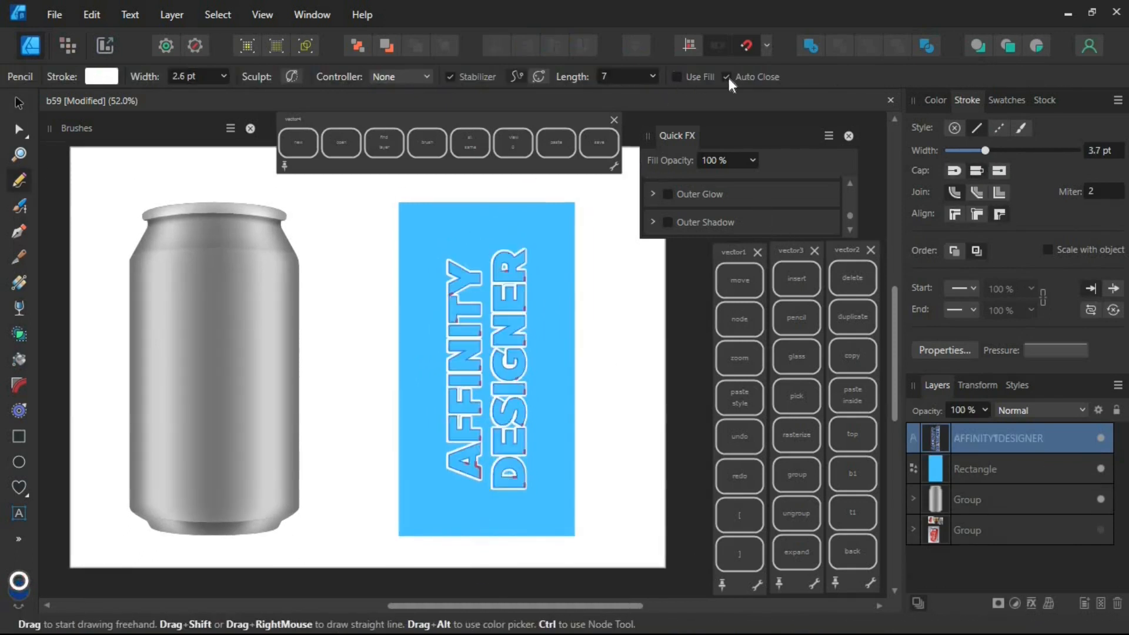
{"action": "left_click", "coordinate": [726, 77]}
{"action": "key", "text": "ctrl+z"}
{"action": "left_click", "coordinate": [738, 279]}
{"action": "left_click", "coordinate": [623, 264]}
- Draw an S-shaped pencil curve down the full height of the blue rectangle with a pale yellow FFF094 stroke
{"action": "left_click", "coordinate": [10, 183]}
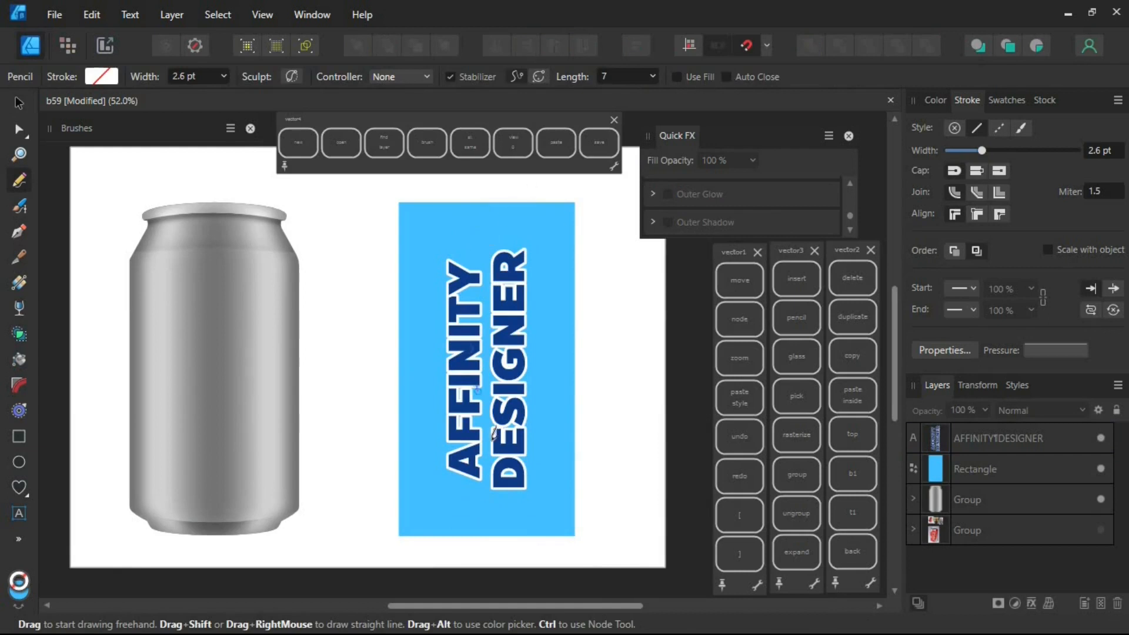
{"action": "left_click_drag", "start_coordinate": [493, 434], "coordinate": [454, 574]}
{"action": "left_click", "coordinate": [937, 102]}
{"action": "left_click", "coordinate": [1001, 225]}
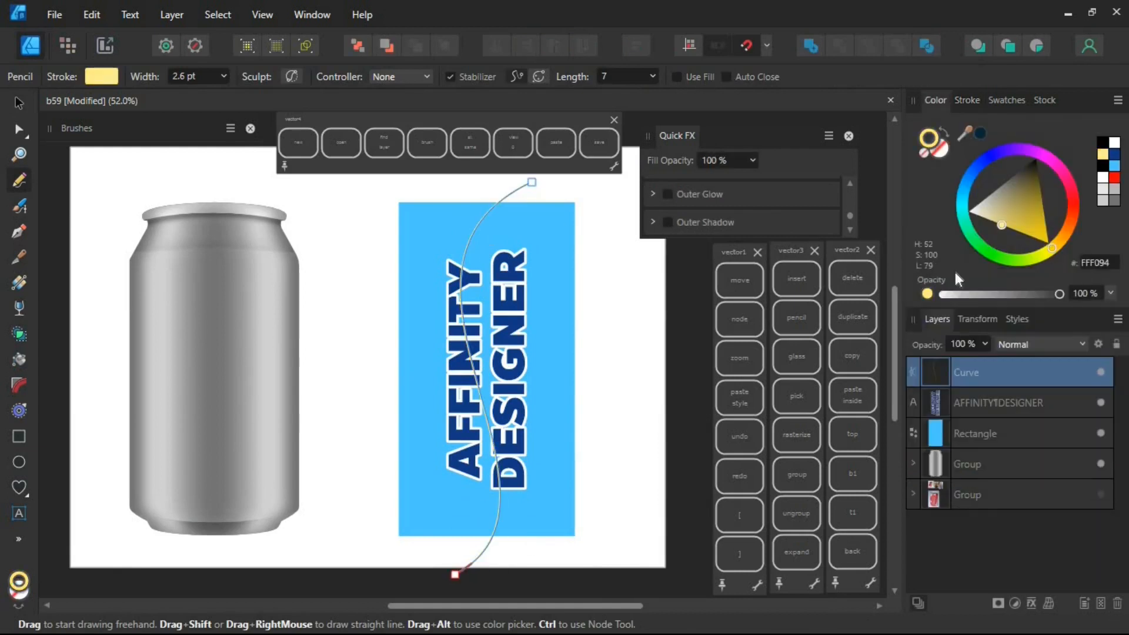
- Place the S-curve beneath the text and add a new layer at the top of the stack
{"action": "left_click_drag", "start_coordinate": [986, 422], "coordinate": [988, 420]}
{"action": "left_click", "coordinate": [1083, 603]}
{"action": "left_click", "coordinate": [986, 460]}
{"action": "left_click", "coordinate": [1007, 402], "text": "shift"}
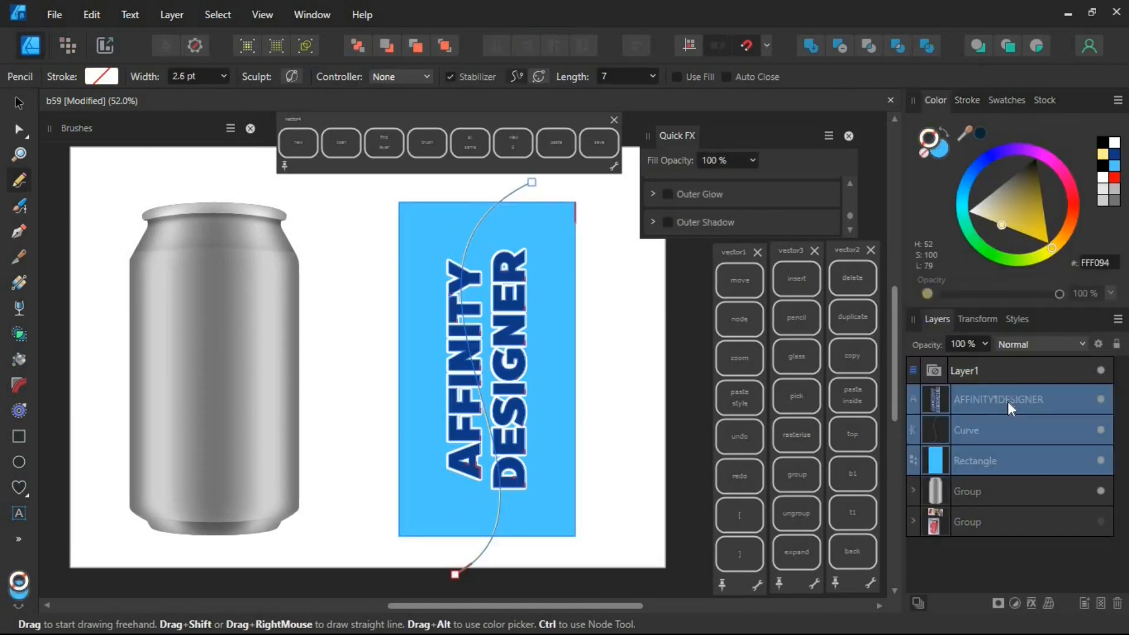
- Set the S-curve's stroke width to 22.8 pt and give it a pressure profile that thins in the middle
{"action": "left_click", "coordinate": [966, 100]}
{"action": "left_click", "coordinate": [988, 496]}
{"action": "left_click_drag", "start_coordinate": [953, 150], "coordinate": [1022, 150]}
{"action": "left_click", "coordinate": [1052, 350]}
{"action": "left_click_drag", "start_coordinate": [975, 376], "coordinate": [982, 457]}
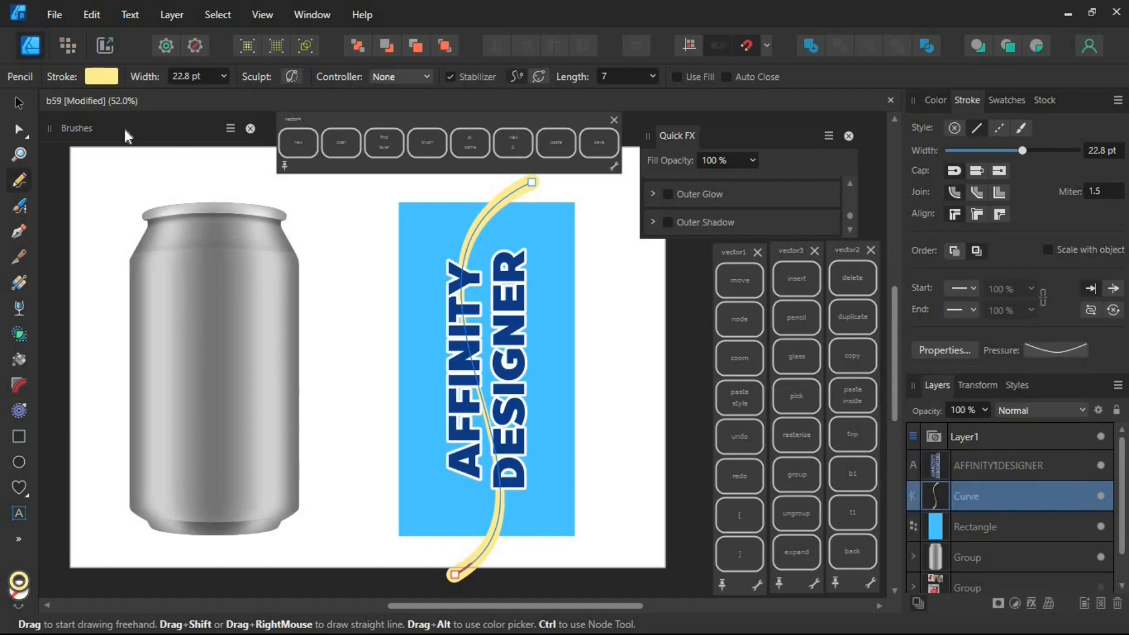
{"action": "key", "text": "v"}
{"action": "left_click", "coordinate": [636, 373]}
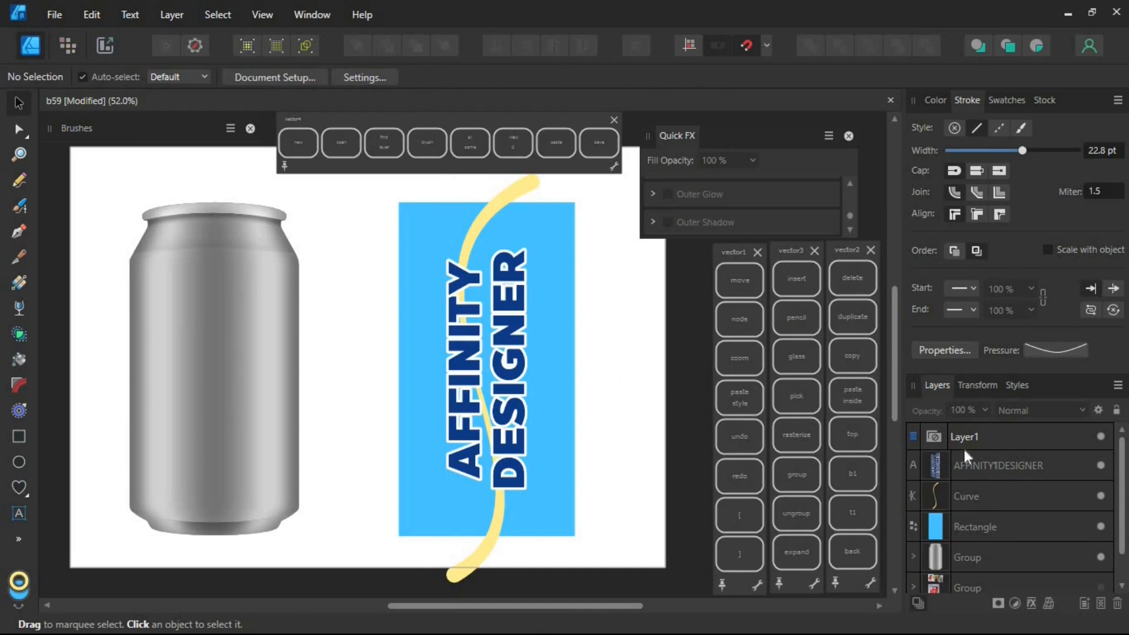
- Clip the S-curve inside the blue rectangle and set its stroke width to 57.7 pt
{"action": "left_click_drag", "start_coordinate": [1008, 499], "coordinate": [997, 541]}
{"action": "mouse_move", "coordinate": [1018, 150]}
{"action": "left_mouse_down"}
{"action": "mouse_move", "coordinate": [1073, 160]}
{"action": "mouse_move", "coordinate": [1063, 159]}
{"action": "left_mouse_up"}
- Change the S-curve's stroke colour to pale cyan C8FBFF and review its pressure profile
{"action": "left_click", "coordinate": [935, 101]}
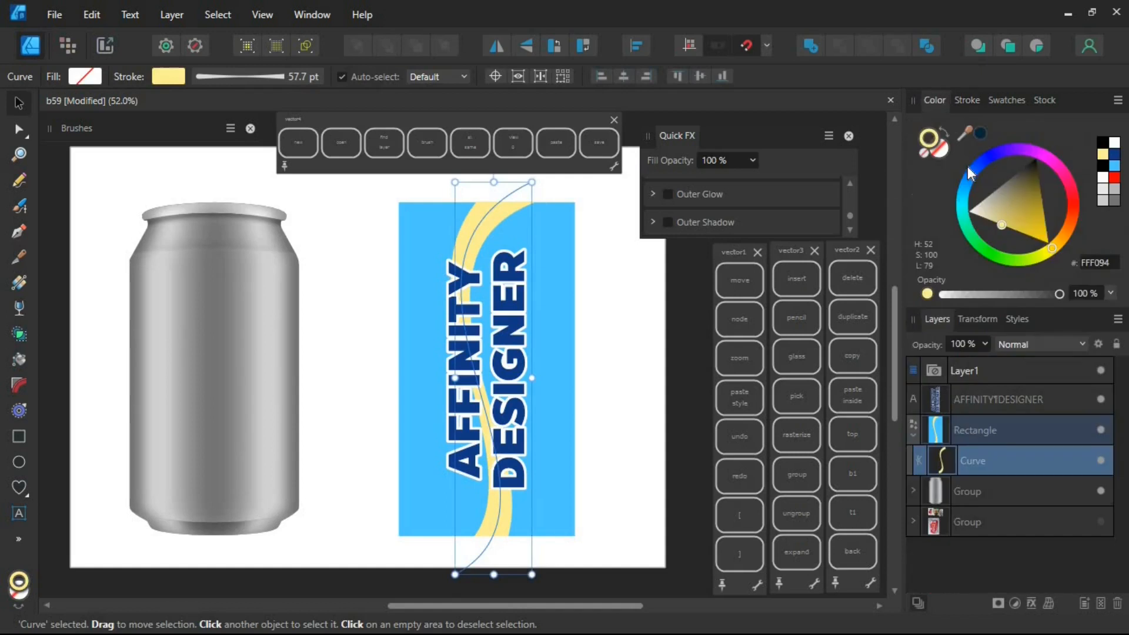
{"action": "left_click", "coordinate": [962, 201]}
{"action": "left_click_drag", "start_coordinate": [992, 208], "coordinate": [1028, 171]}
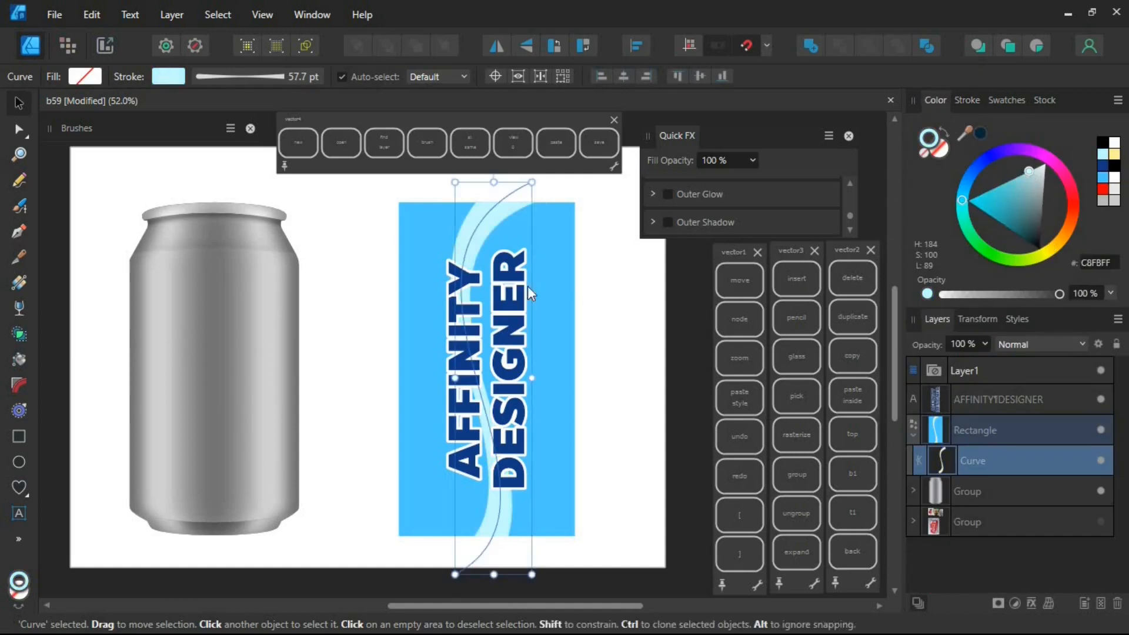
{"action": "left_click", "coordinate": [967, 100]}
{"action": "left_click", "coordinate": [1055, 350]}
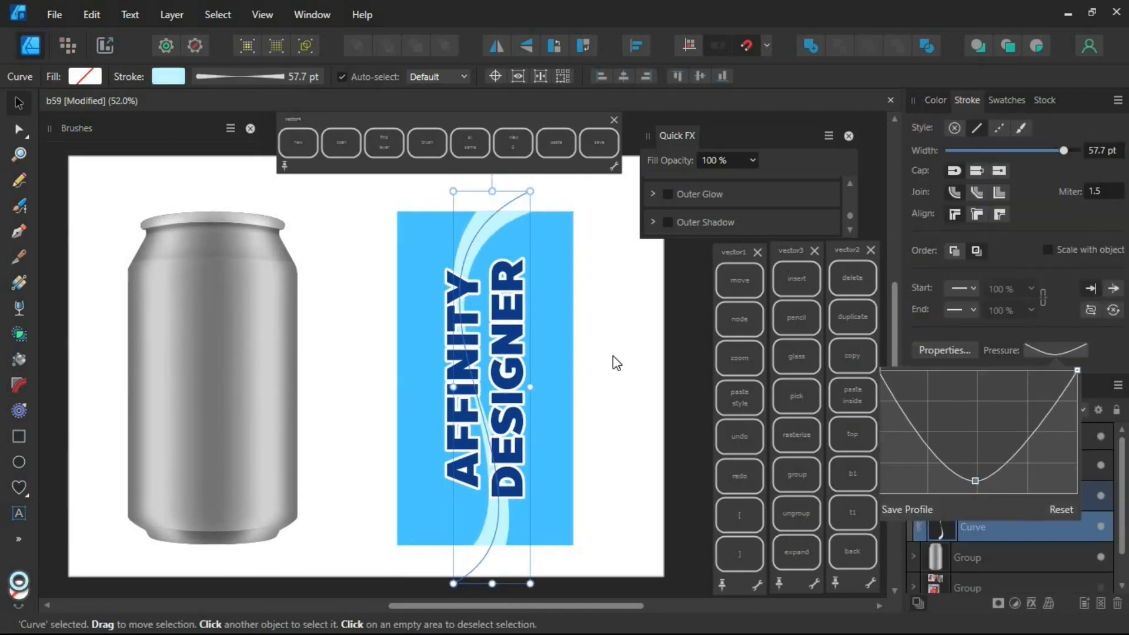
{"action": "left_click", "coordinate": [595, 348]}
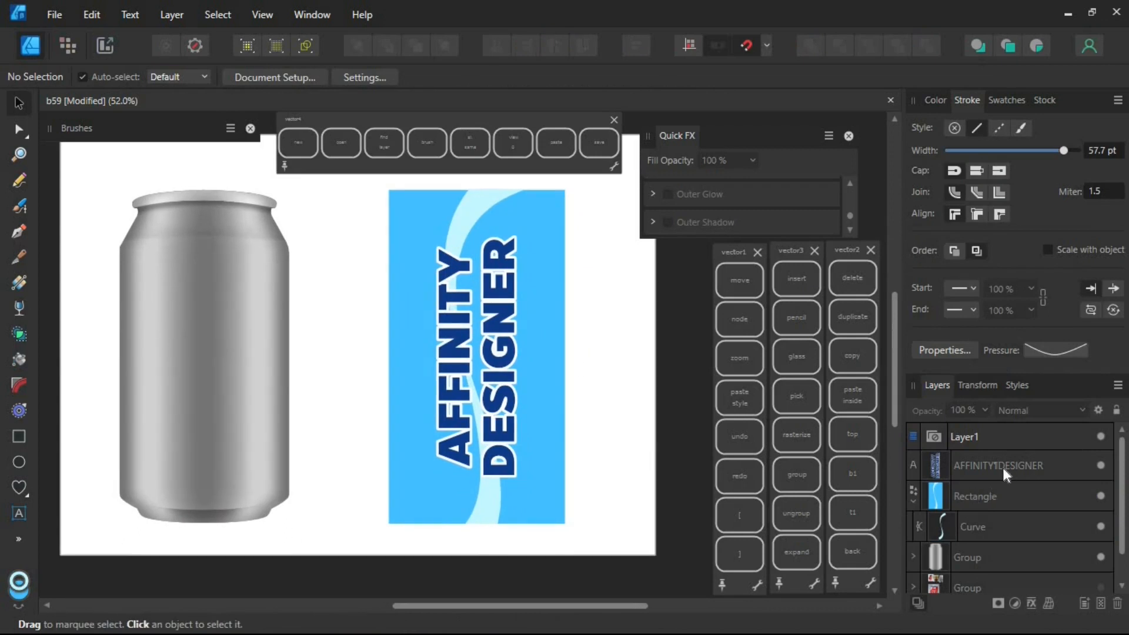
- Sample the S-curve's pale cyan C8FBFF for the AFFINITY DESIGNER text outline and nest the text inside the rectangle
{"action": "left_click", "coordinate": [1003, 469]}
{"action": "left_click", "coordinate": [797, 396]}
{"action": "left_click", "coordinate": [934, 100]}
{"action": "left_click", "coordinate": [495, 501]}
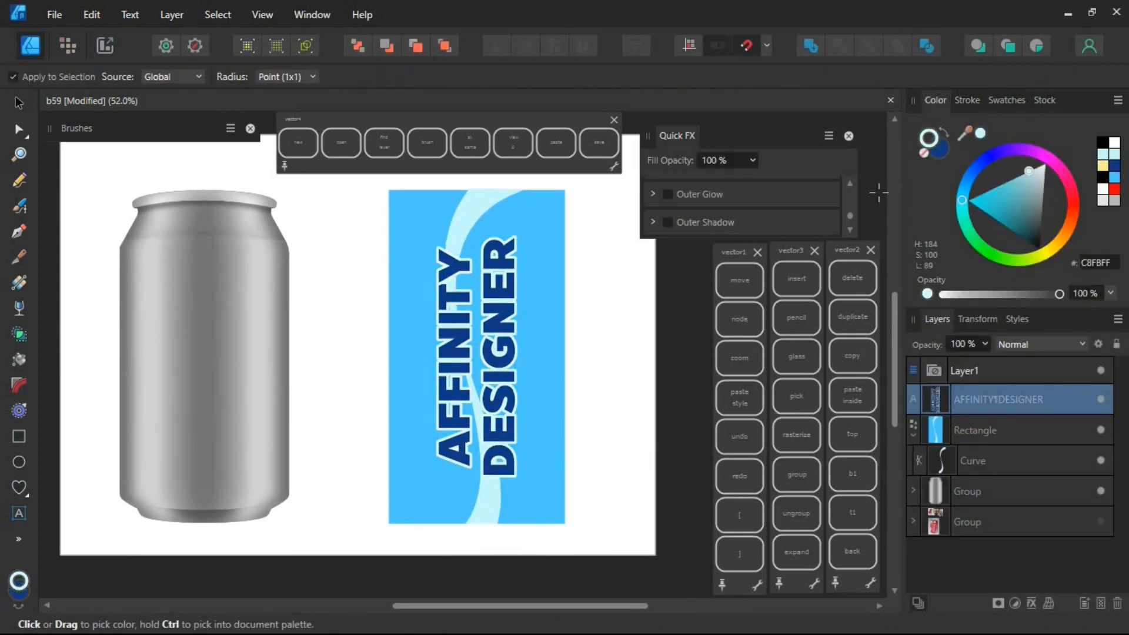
{"action": "left_click_drag", "start_coordinate": [993, 399], "coordinate": [988, 448]}
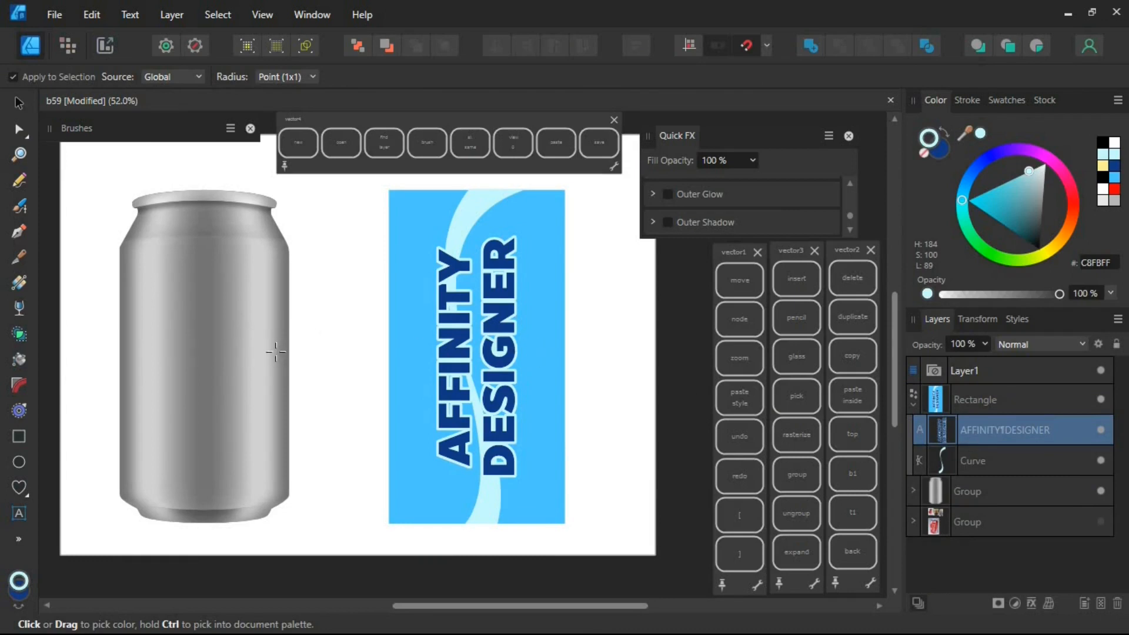
- Apply an Outer Shadow to the S-curve and adjust its settings so the shadow falls beside the band
{"action": "left_click", "coordinate": [1006, 405]}
{"action": "left_click", "coordinate": [1017, 460], "text": "ctrl"}
{"action": "left_click", "coordinate": [850, 230]}
{"action": "left_click", "coordinate": [729, 197]}
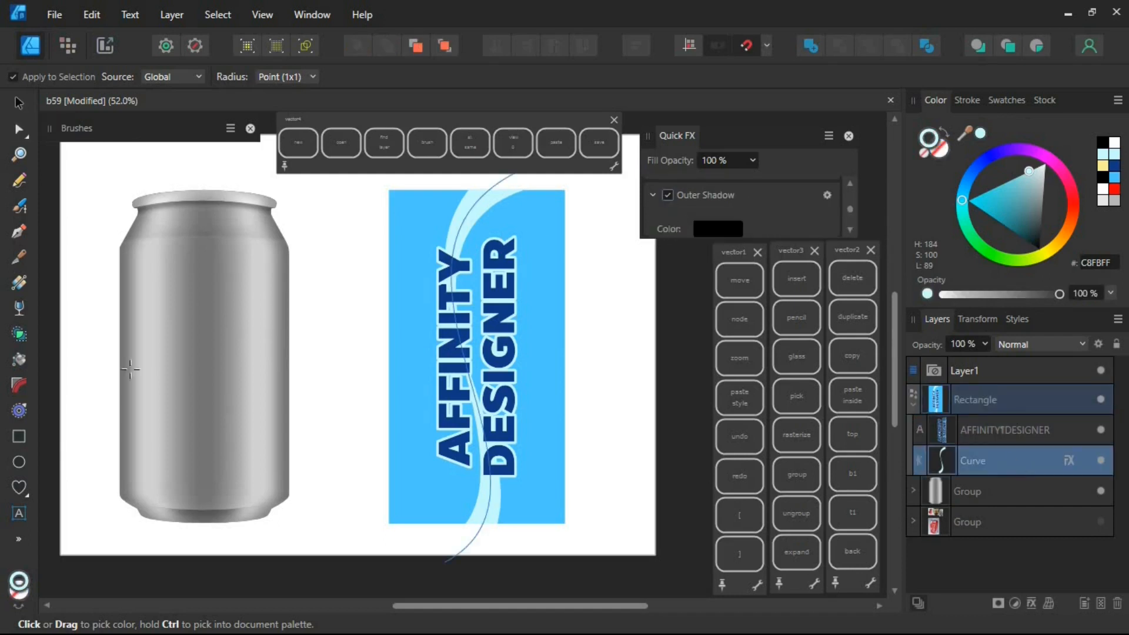
{"action": "left_click", "coordinate": [826, 197]}
{"action": "left_click_drag", "start_coordinate": [182, 370], "coordinate": [301, 248]}
{"action": "left_click_drag", "start_coordinate": [184, 324], "coordinate": [264, 325]}
{"action": "left_click", "coordinate": [215, 485]}
{"action": "left_click_drag", "start_coordinate": [460, 231], "coordinate": [472, 231]}
{"action": "left_click", "coordinate": [445, 248]}
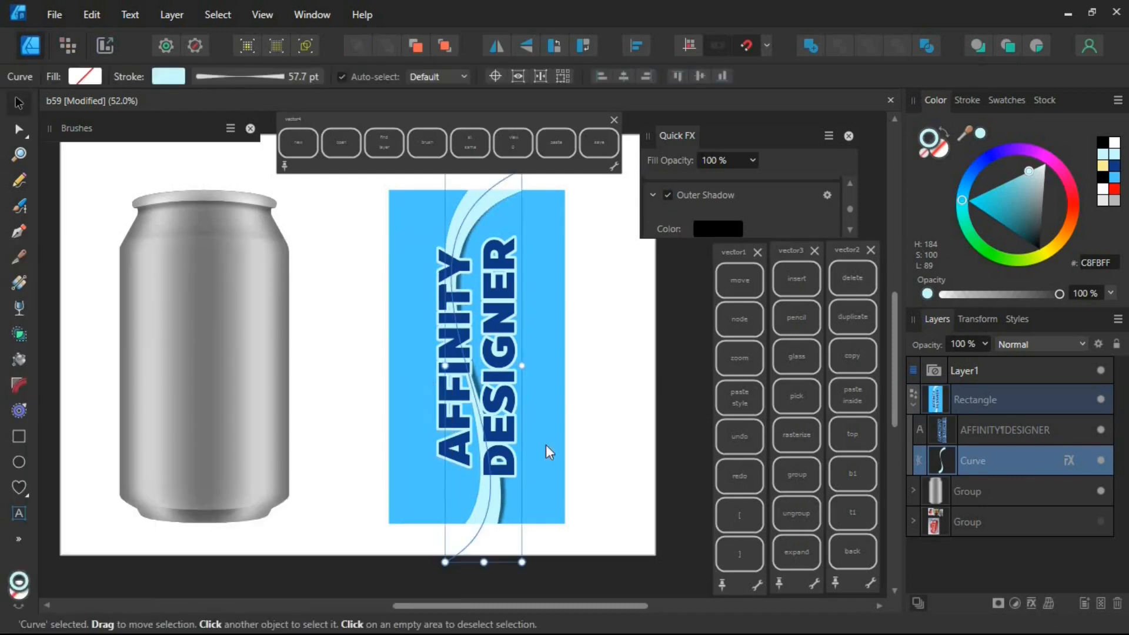
{"action": "left_click", "coordinate": [619, 402]}
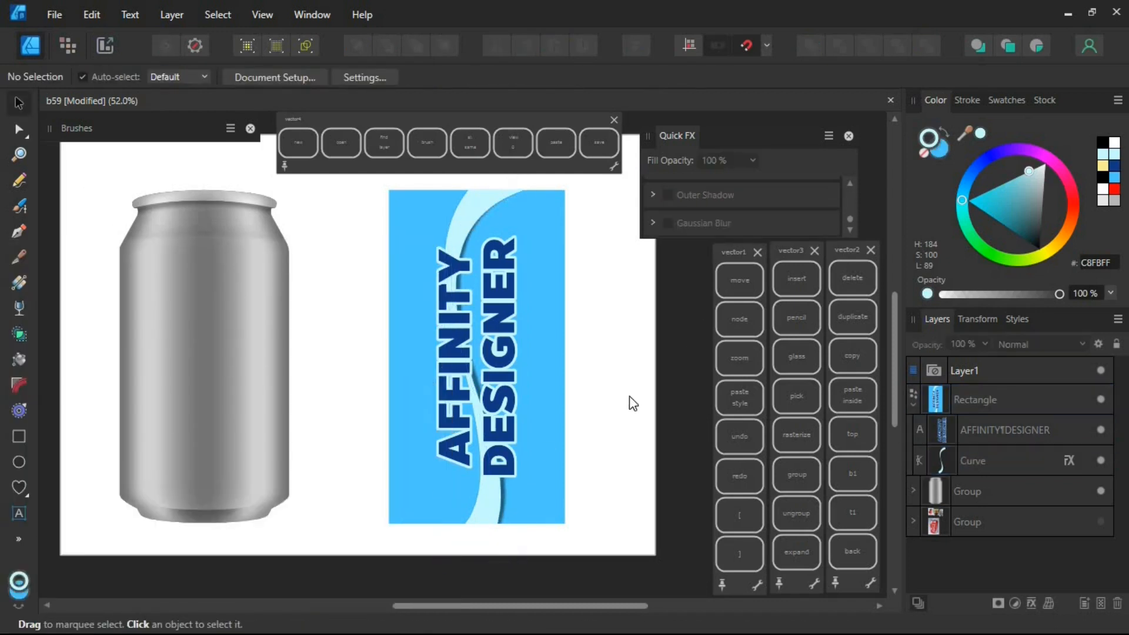
- Recolour the S-curve's outer shadow to blue
{"action": "left_click", "coordinate": [982, 451]}
{"action": "left_click", "coordinate": [1069, 461]}
{"action": "left_click", "coordinate": [211, 384]}
{"action": "left_click", "coordinate": [171, 446]}
{"action": "left_click", "coordinate": [444, 247]}
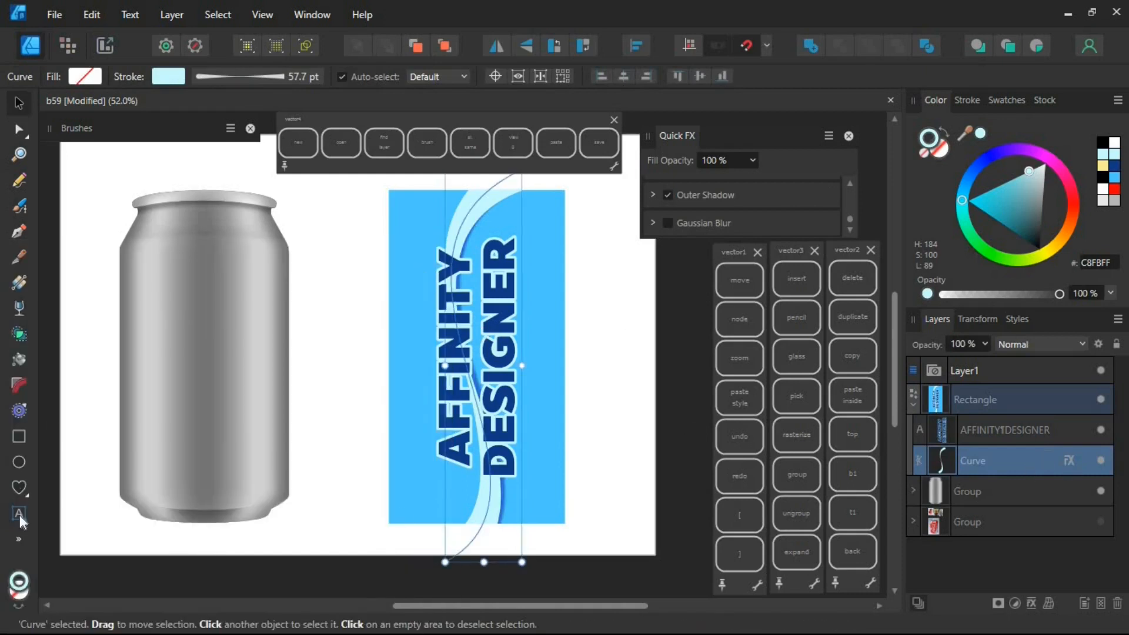
{"action": "left_click", "coordinate": [402, 513]}
{"action": "type", "text": "@CAPPUS"}
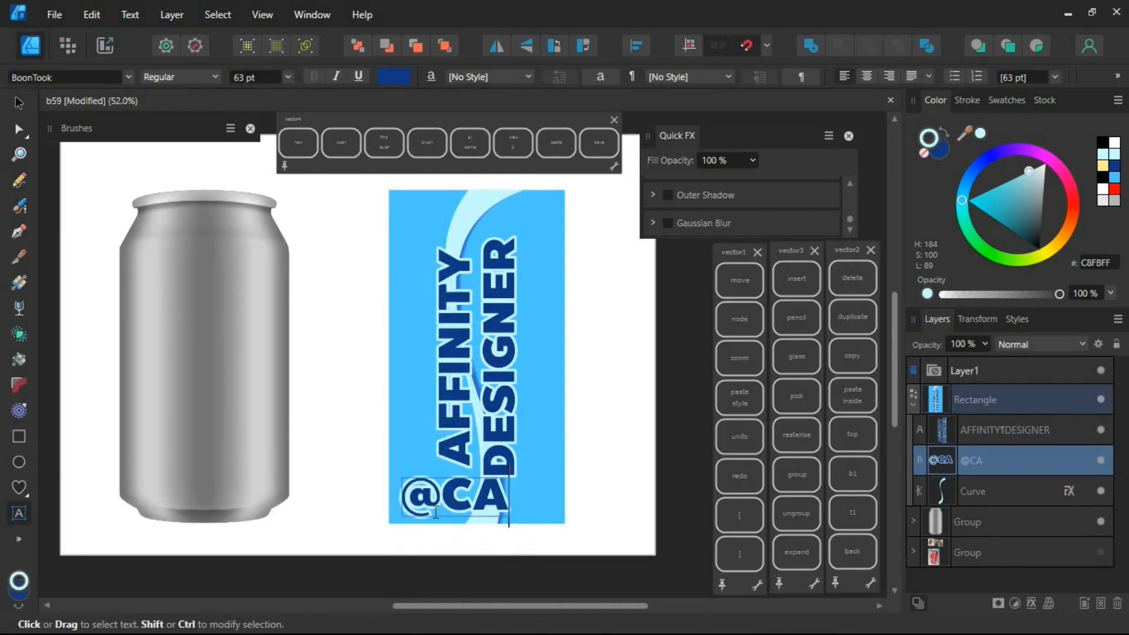
{"action": "key", "text": "Escape"}
{"action": "left_click_drag", "start_coordinate": [638, 477], "coordinate": [518, 509]}
{"action": "left_click", "coordinate": [924, 153]}
{"action": "left_click", "coordinate": [942, 150]}
{"action": "left_click", "coordinate": [1063, 187]}
{"action": "left_click_drag", "start_coordinate": [488, 509], "coordinate": [507, 508]}
{"action": "left_click", "coordinate": [589, 451]}
- Add the white 40.4 pt text SUBSCRIBE along the blue rectangle's upper edge
{"action": "key", "text": "z"}
{"action": "mouse_move", "coordinate": [589, 448]}
{"action": "left_mouse_down"}
{"action": "mouse_move", "coordinate": [625, 446]}
{"action": "mouse_move", "coordinate": [607, 446]}
{"action": "left_mouse_up"}
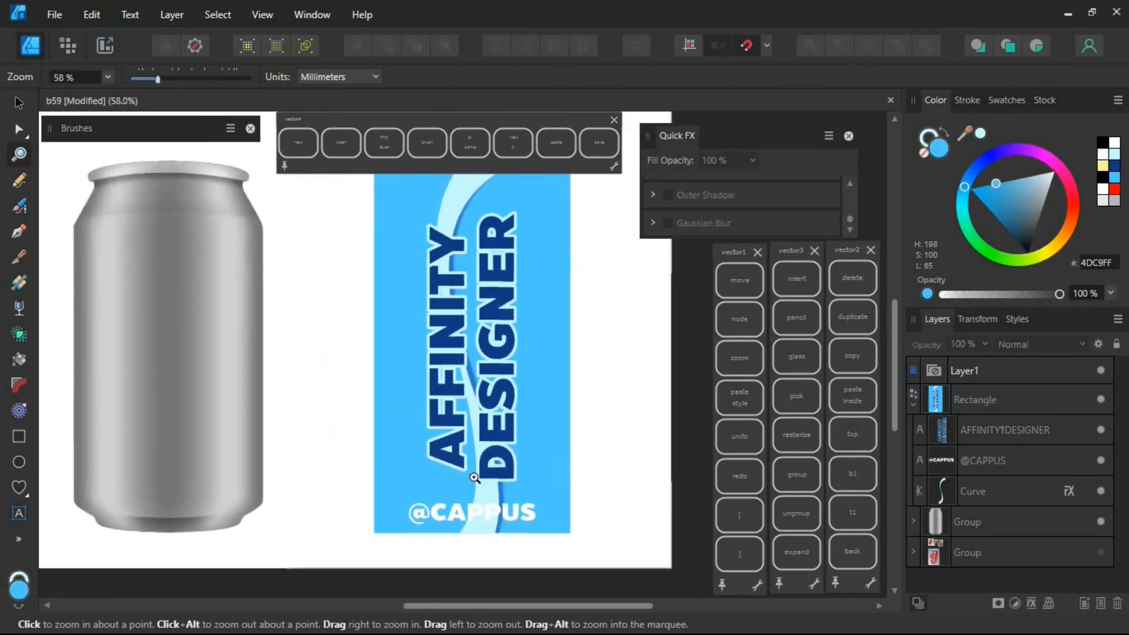
{"action": "left_click_drag", "start_coordinate": [479, 479], "coordinate": [502, 549]}
{"action": "key", "text": "t"}
{"action": "left_click_drag", "start_coordinate": [423, 244], "coordinate": [442, 287]}
{"action": "type", "text": "SUB"}
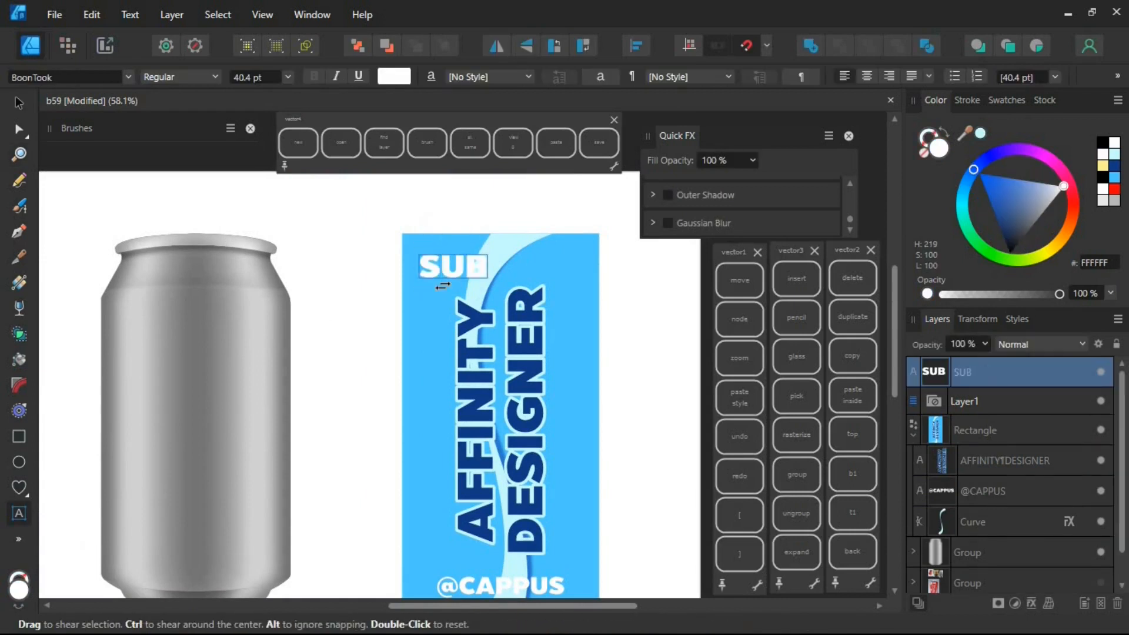
{"action": "type", "text": "SCRIBE"}
{"action": "left_click", "coordinate": [19, 103]}
{"action": "left_click", "coordinate": [544, 255]}
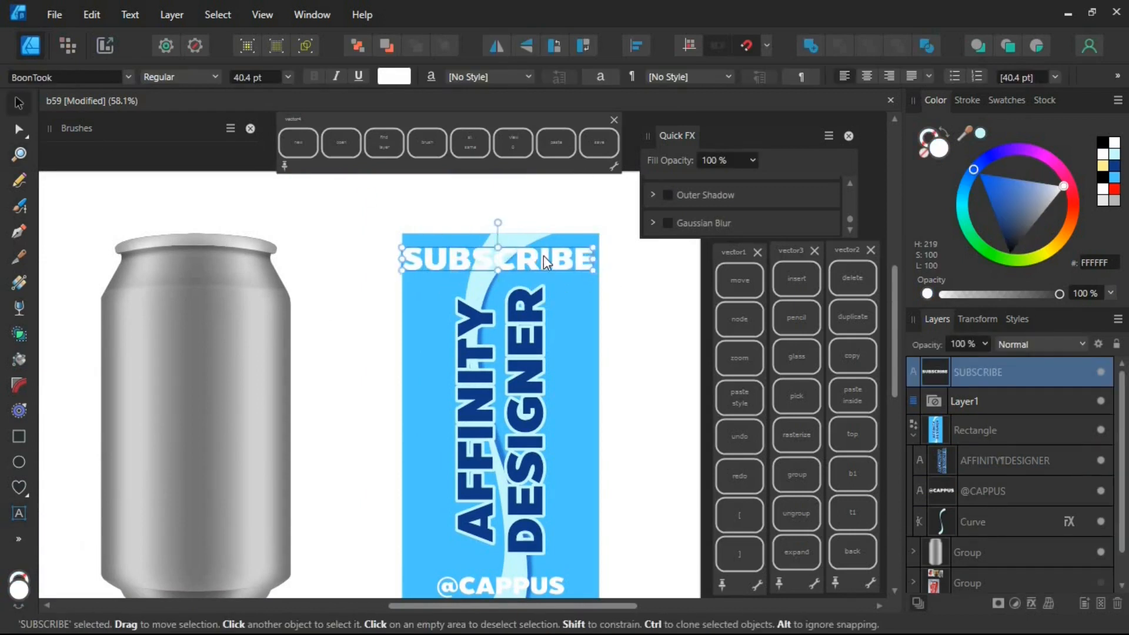
{"action": "left_click", "coordinate": [664, 372]}
- Nest the SUBSCRIBE text inside the blue rectangle and delete the empty Layer1
{"action": "left_click_drag", "start_coordinate": [987, 373], "coordinate": [995, 439]}
{"action": "left_click", "coordinate": [912, 405]}
{"action": "left_click", "coordinate": [991, 395]}
{"action": "left_click_drag", "start_coordinate": [990, 396], "coordinate": [997, 359]}
{"action": "left_click", "coordinate": [997, 405]}
{"action": "left_click", "coordinate": [1116, 605]}
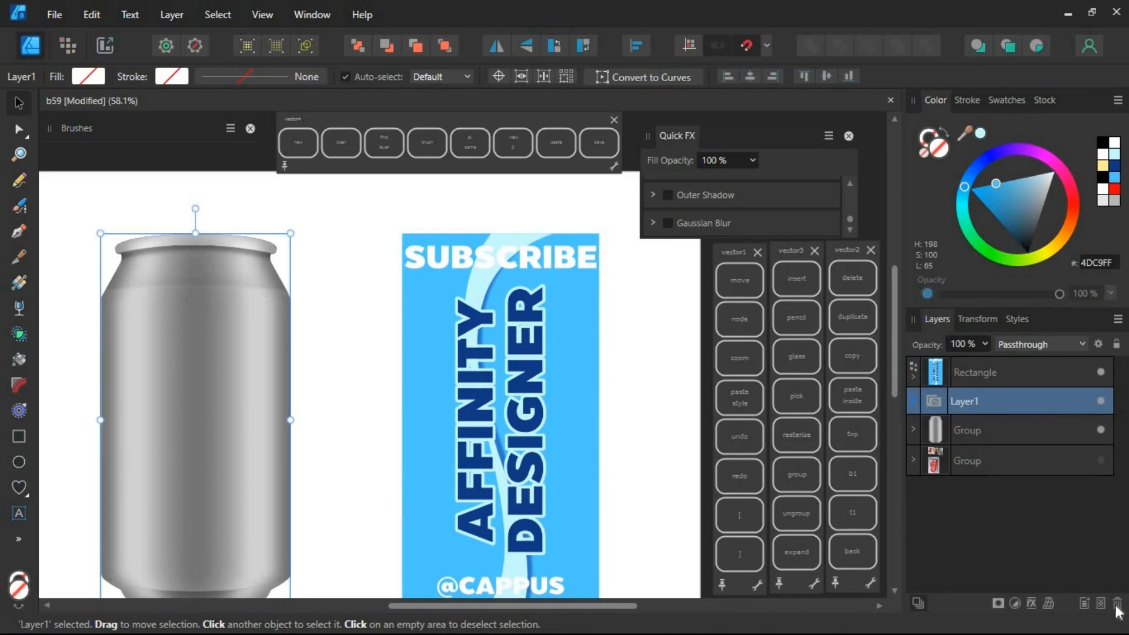
- Move the finished label rectangle into the can group
{"action": "left_click_drag", "start_coordinate": [993, 365], "coordinate": [998, 412]}
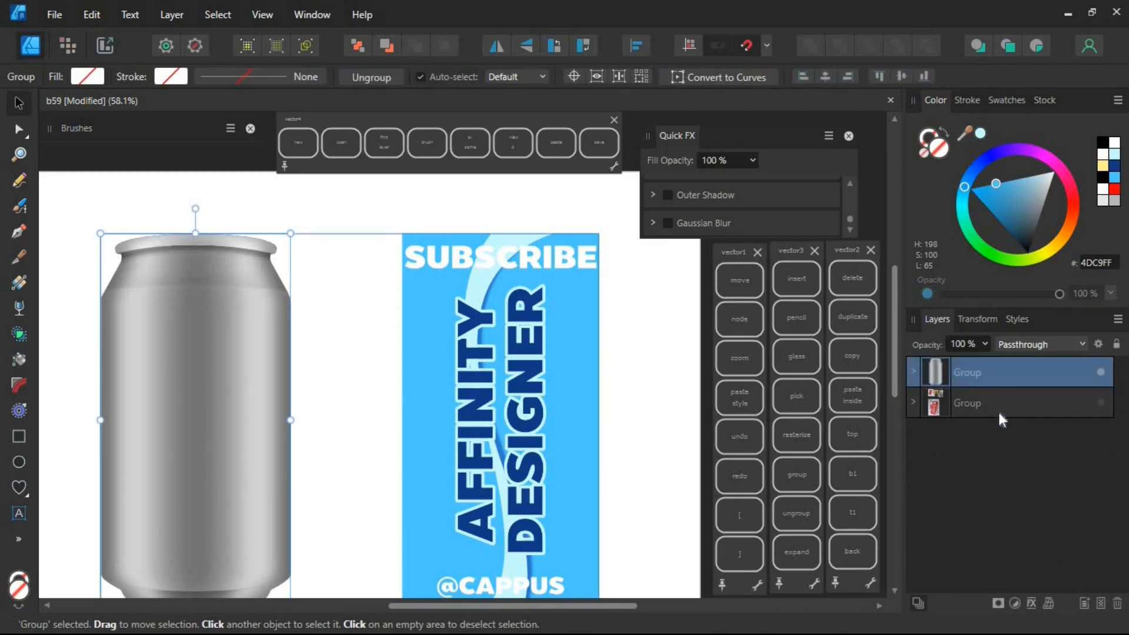
{"action": "left_click", "coordinate": [736, 367]}
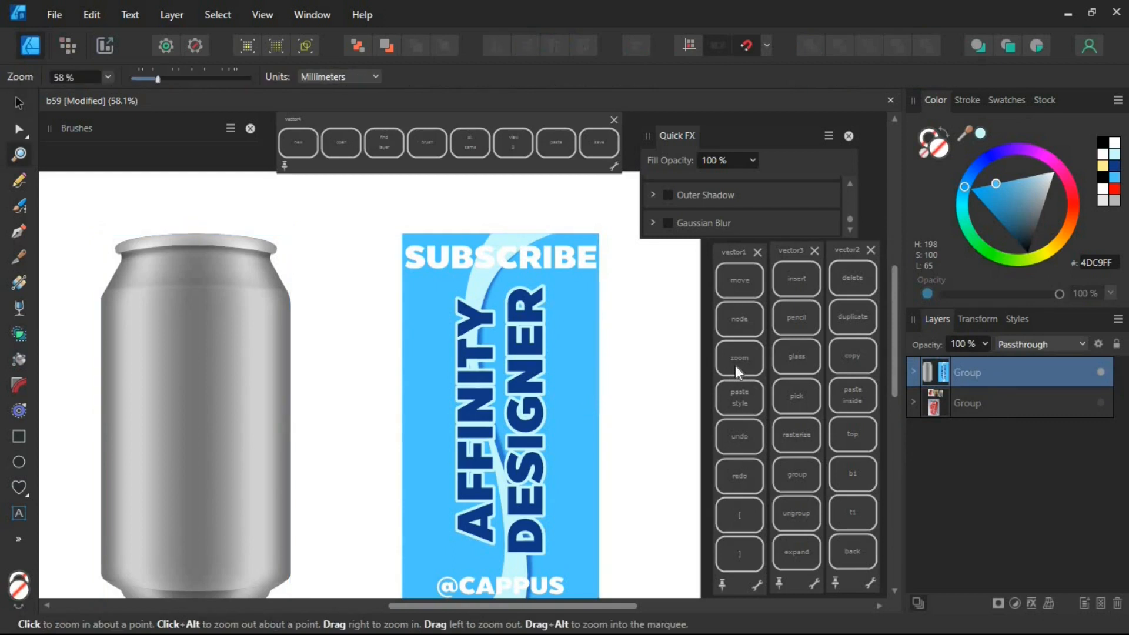
{"action": "left_click", "coordinate": [534, 402], "text": "alt"}
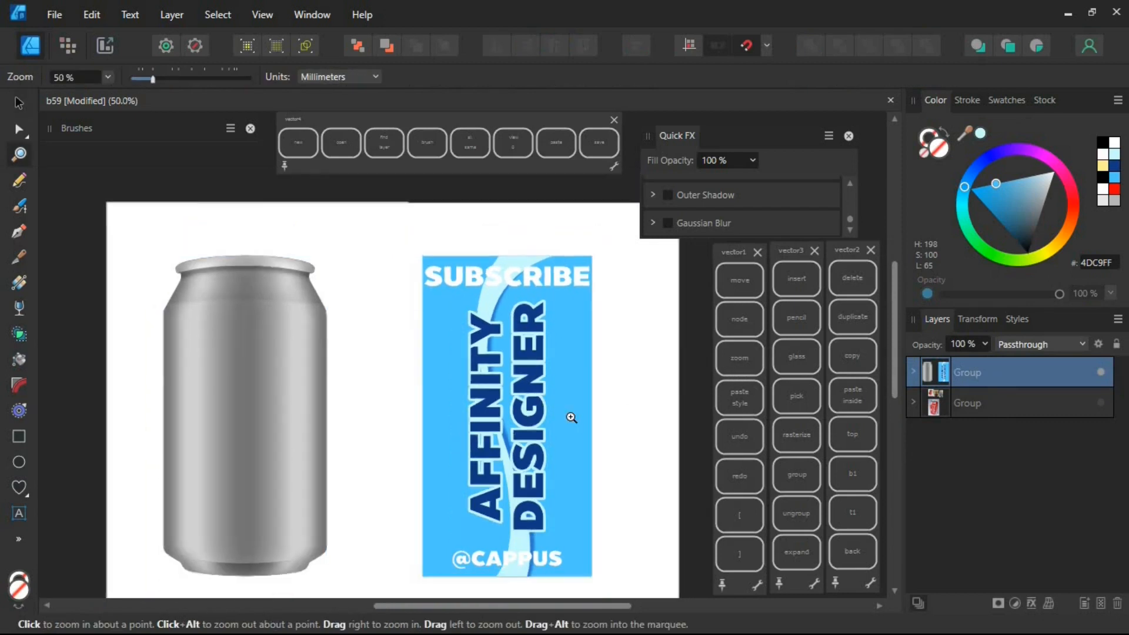
- Nest the blue label rectangle inside the visible can body curve in the can group
{"action": "left_click", "coordinate": [913, 372]}
{"action": "left_click", "coordinate": [998, 403]}
{"action": "left_click_drag", "start_coordinate": [996, 403], "coordinate": [987, 436]}
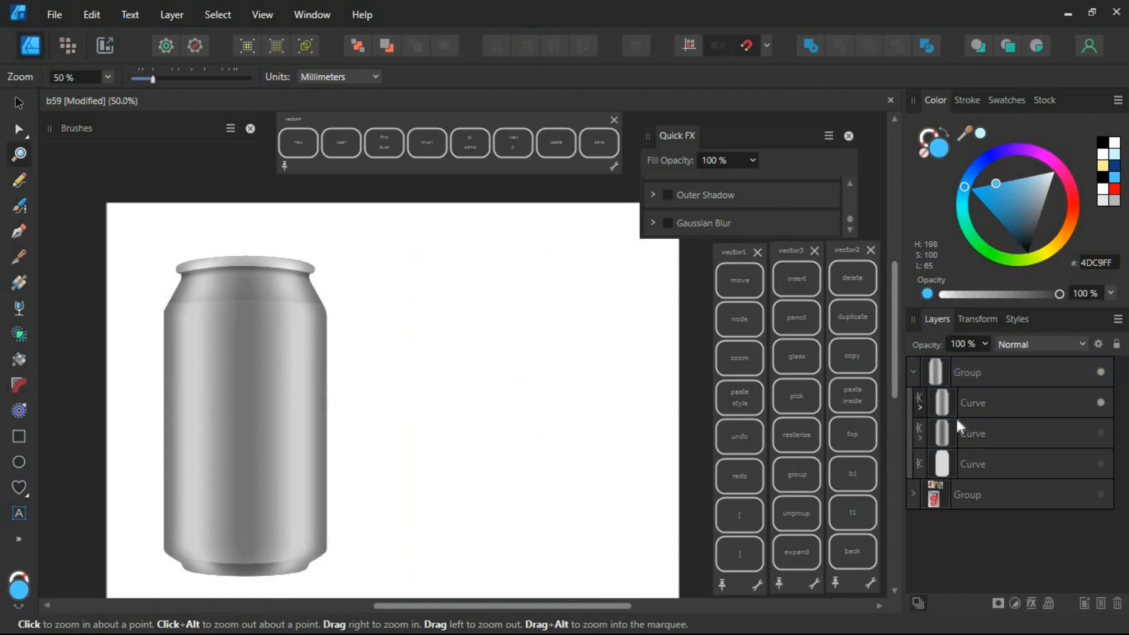
- Move the label rectangle over the can and resize it to the body's width, with its upper edge at the bottom of the shoulder
{"action": "left_click", "coordinate": [743, 291]}
{"action": "left_click_drag", "start_coordinate": [532, 399], "coordinate": [270, 391]}
{"action": "left_click_drag", "start_coordinate": [330, 245], "coordinate": [316, 270]}
{"action": "left_click_drag", "start_coordinate": [317, 417], "coordinate": [328, 416]}
{"action": "left_click_drag", "start_coordinate": [244, 270], "coordinate": [241, 302]}
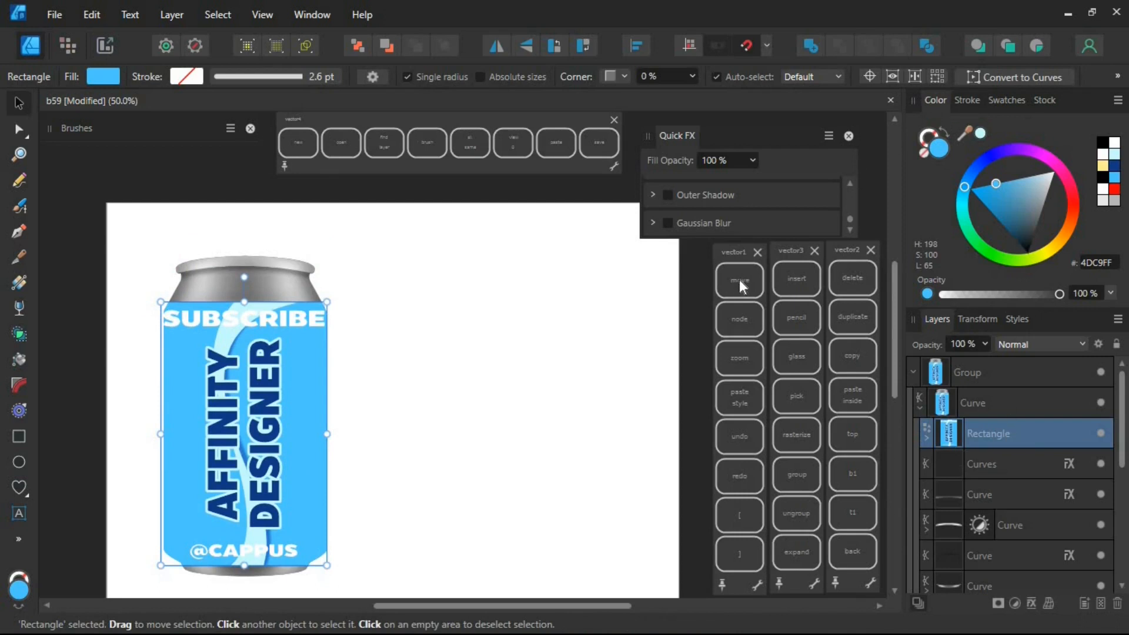
- Turn on Lock Children for the label rectangle and extend its upper edge to just below the can's rim
{"action": "key", "text": "z"}
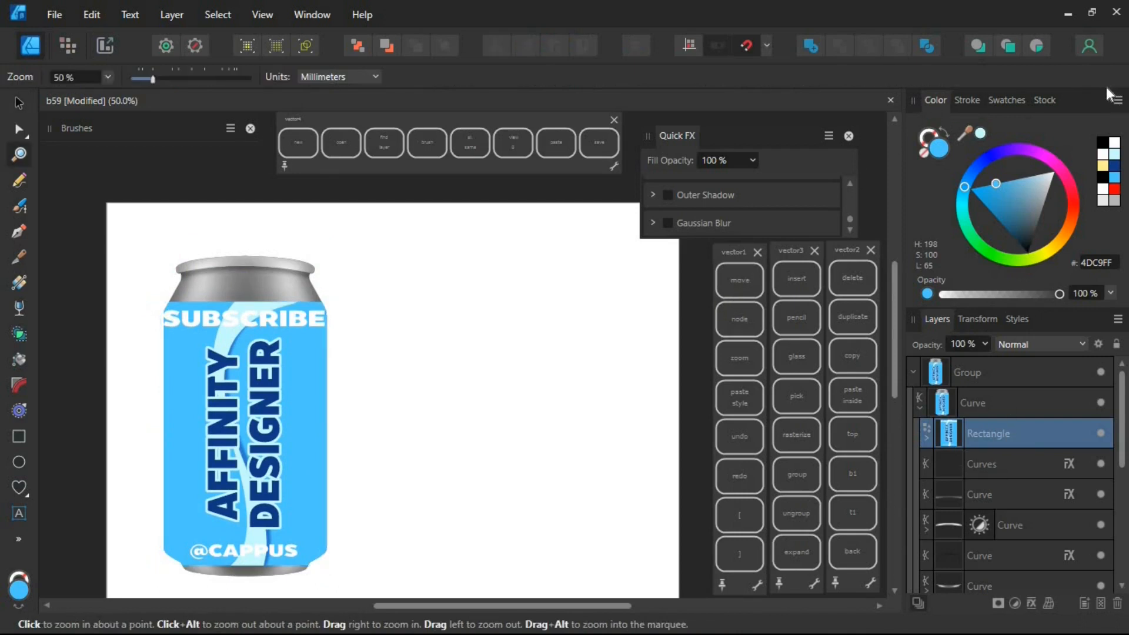
{"action": "left_click", "coordinate": [738, 281]}
{"action": "left_click", "coordinate": [1117, 75]}
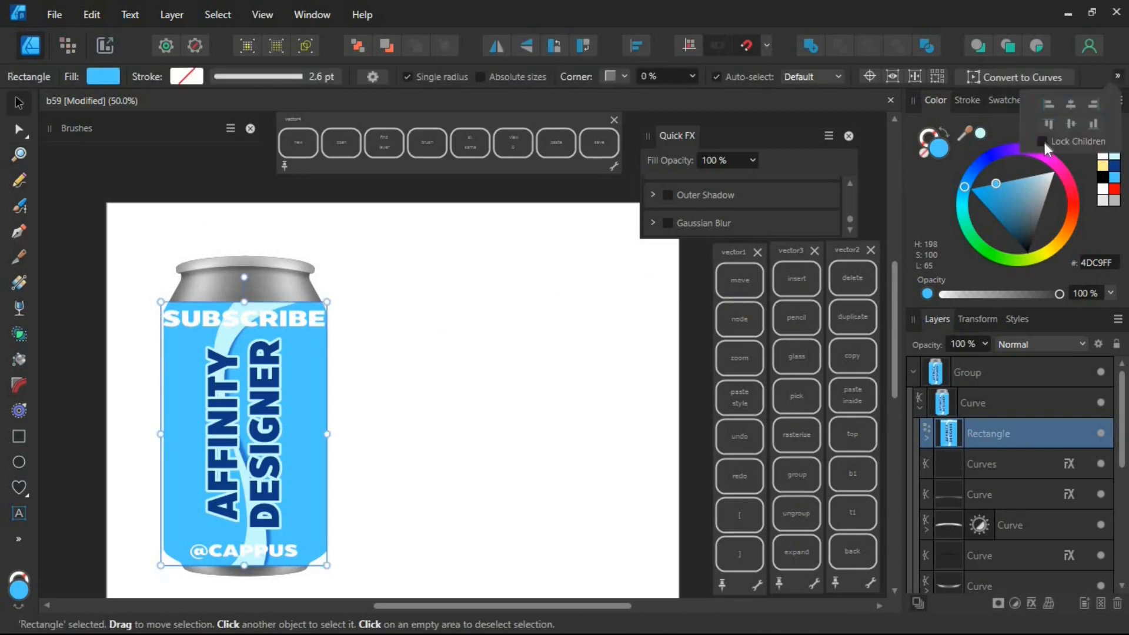
{"action": "left_click_drag", "start_coordinate": [245, 301], "coordinate": [244, 271]}
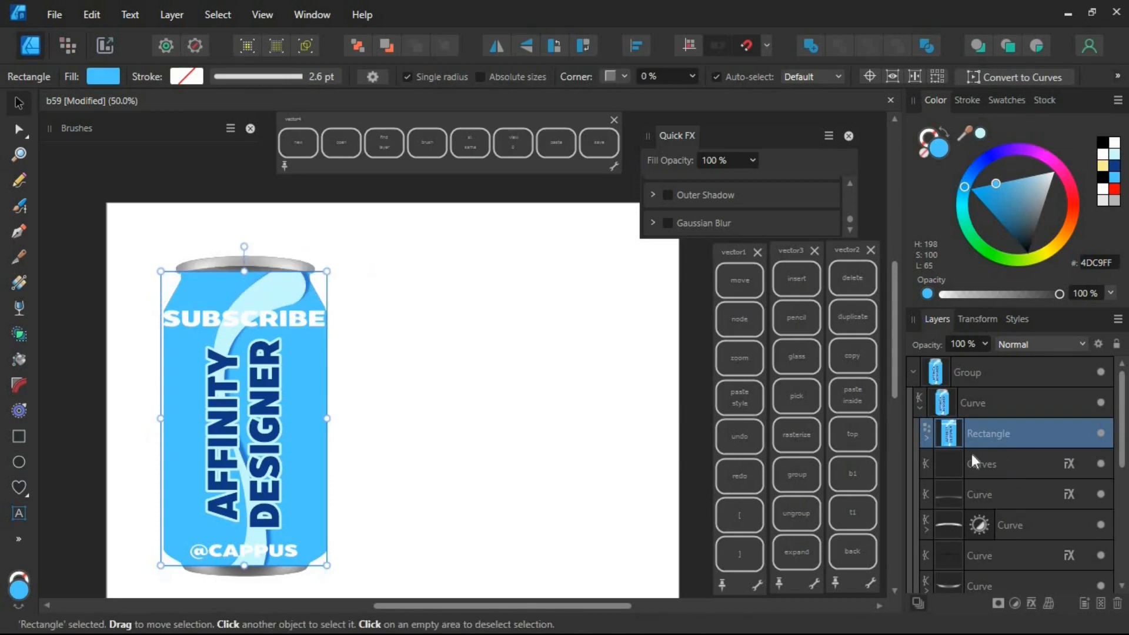
- Expand the label rectangle's contents and turn off Lock Children for it
{"action": "left_click_drag", "start_coordinate": [1114, 564], "coordinate": [1115, 477]}
{"action": "left_click", "coordinate": [927, 439]}
{"action": "left_click", "coordinate": [1115, 76]}
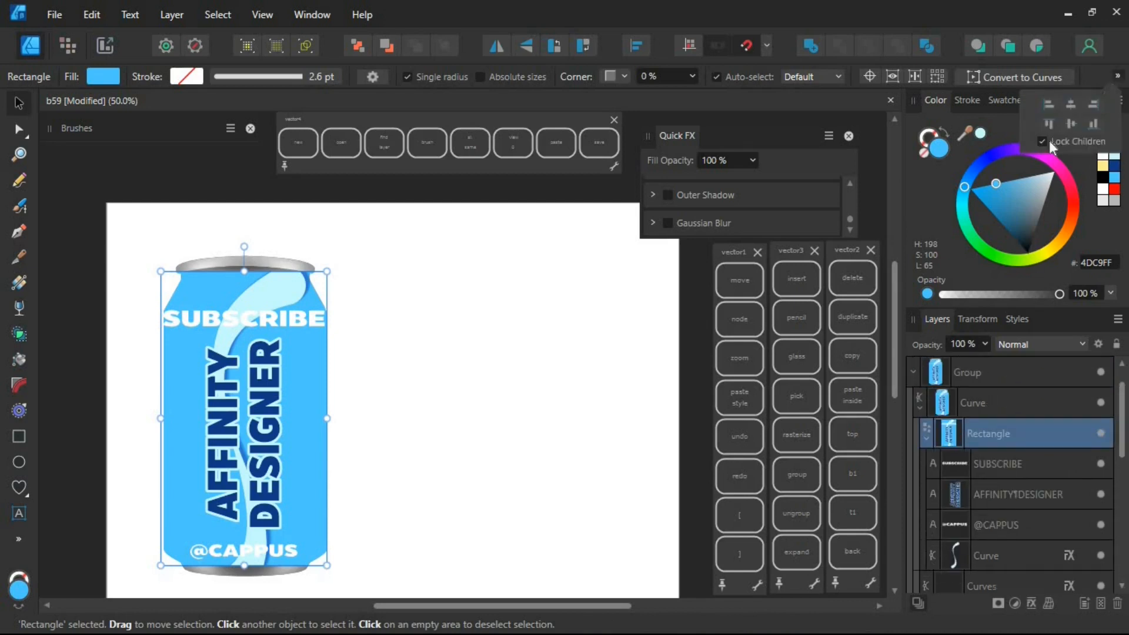
- Shorten the light blue swoosh curve at both ends to about 120.8 mm high so that it fits inside the label
{"action": "left_click", "coordinate": [1116, 473]}
{"action": "left_click_drag", "start_coordinate": [1121, 450], "coordinate": [1122, 486]}
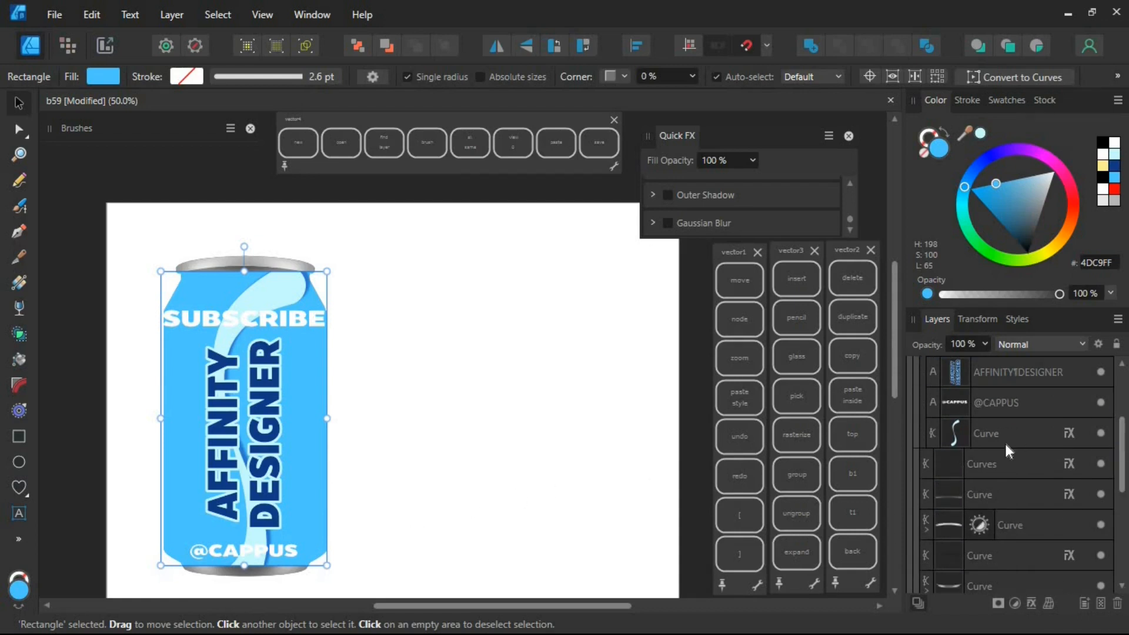
{"action": "left_click", "coordinate": [1011, 436]}
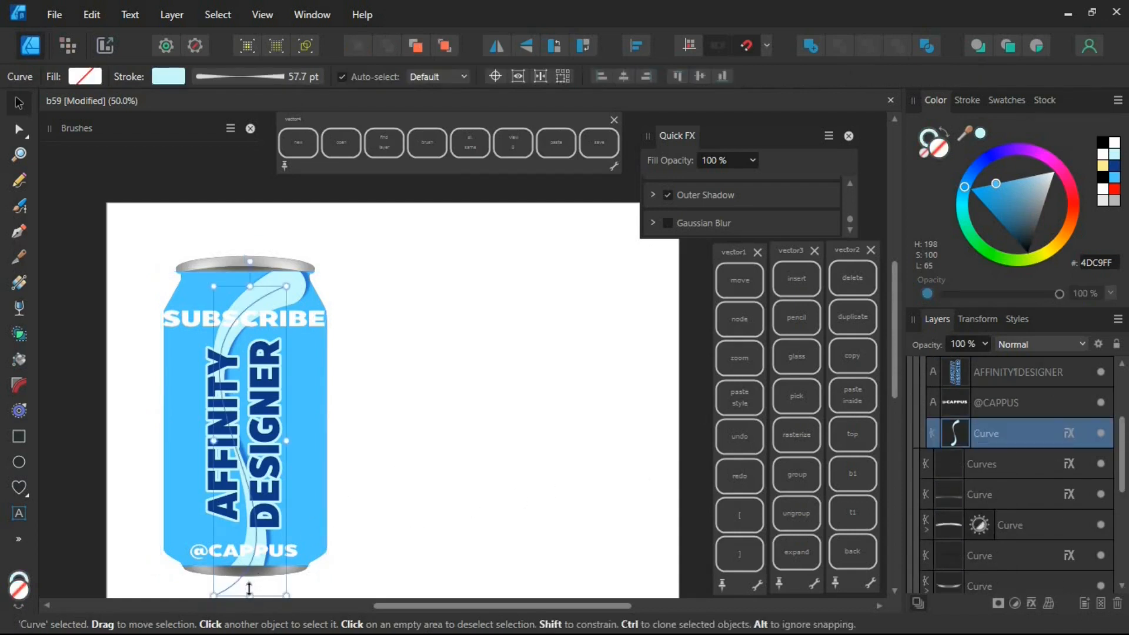
{"action": "left_click_drag", "start_coordinate": [248, 579], "coordinate": [248, 529]}
{"action": "left_click_drag", "start_coordinate": [249, 286], "coordinate": [249, 298]}
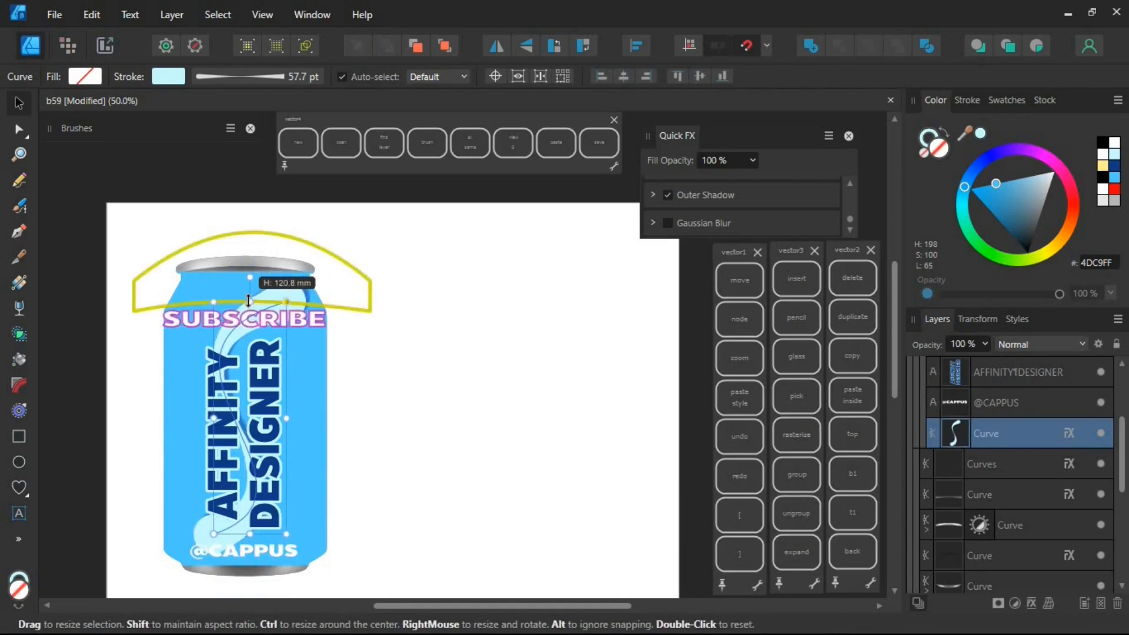
{"action": "left_click", "coordinate": [448, 384]}
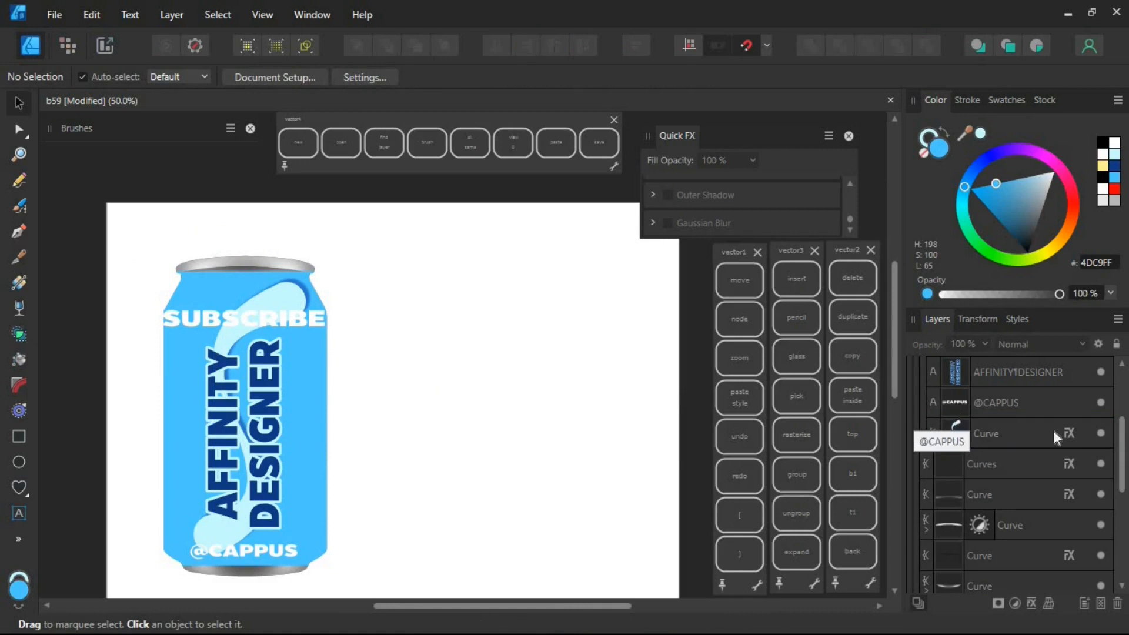
- Set the label rectangle's blend mode to Linear Burn
{"action": "scroll", "coordinate": [1095, 404], "scroll_direction": "up", "scroll_amount": 3}
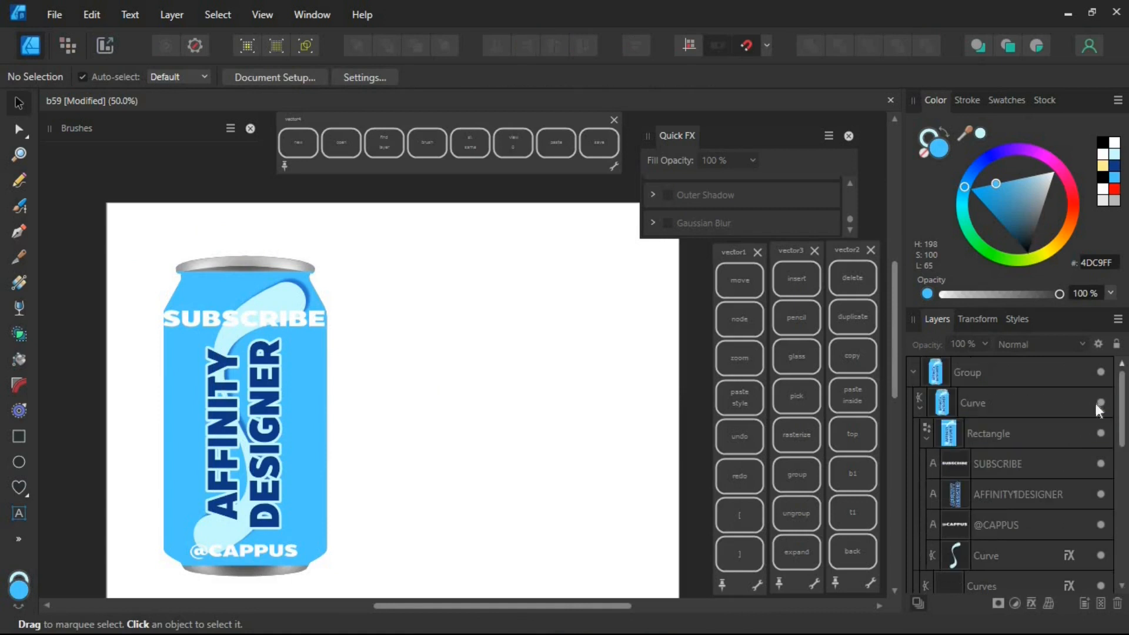
{"action": "left_click", "coordinate": [1040, 437]}
{"action": "left_click", "coordinate": [1081, 343]}
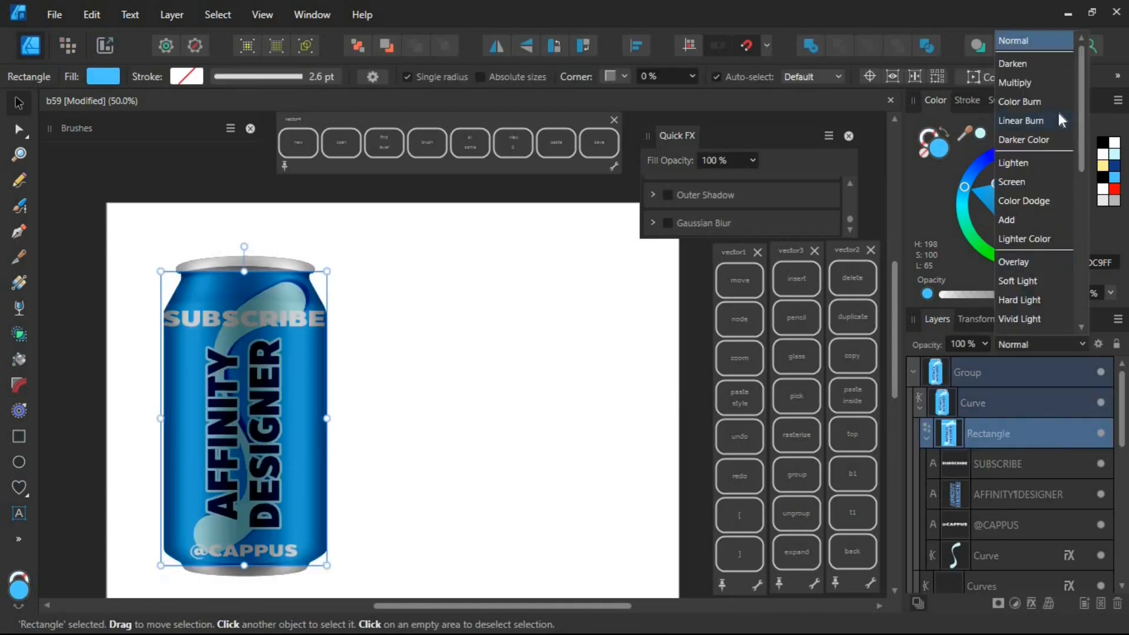
{"action": "left_click", "coordinate": [1046, 123]}
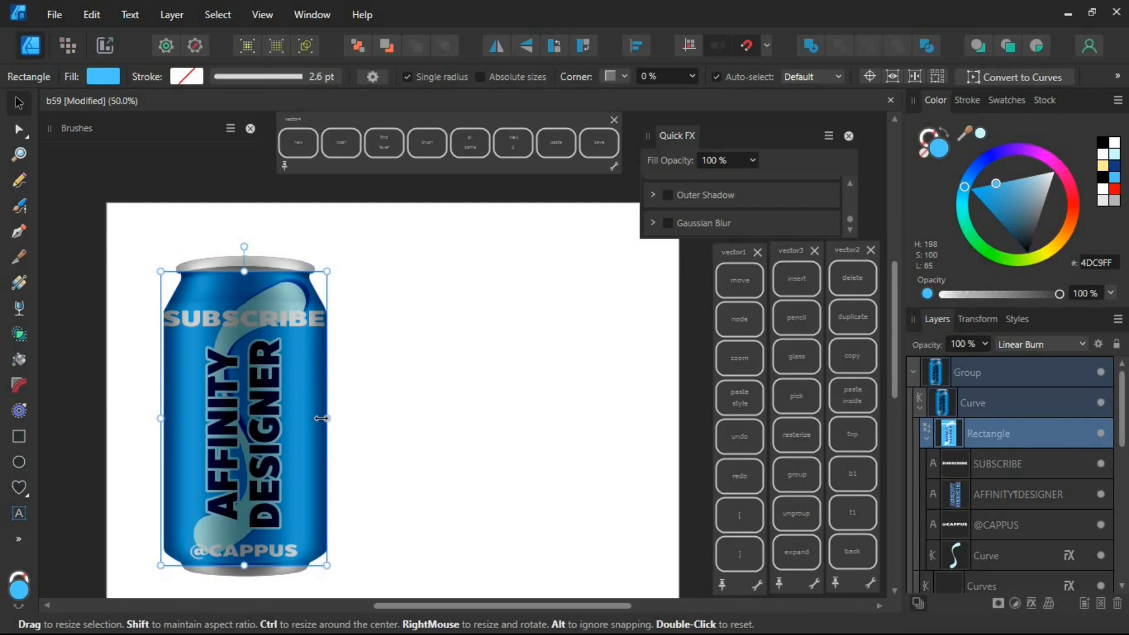
- Widen the label rectangle past both can sides, raise its lower edge above the metal base and place its upper edge below the rim
{"action": "left_click_drag", "start_coordinate": [246, 271], "coordinate": [242, 262]}
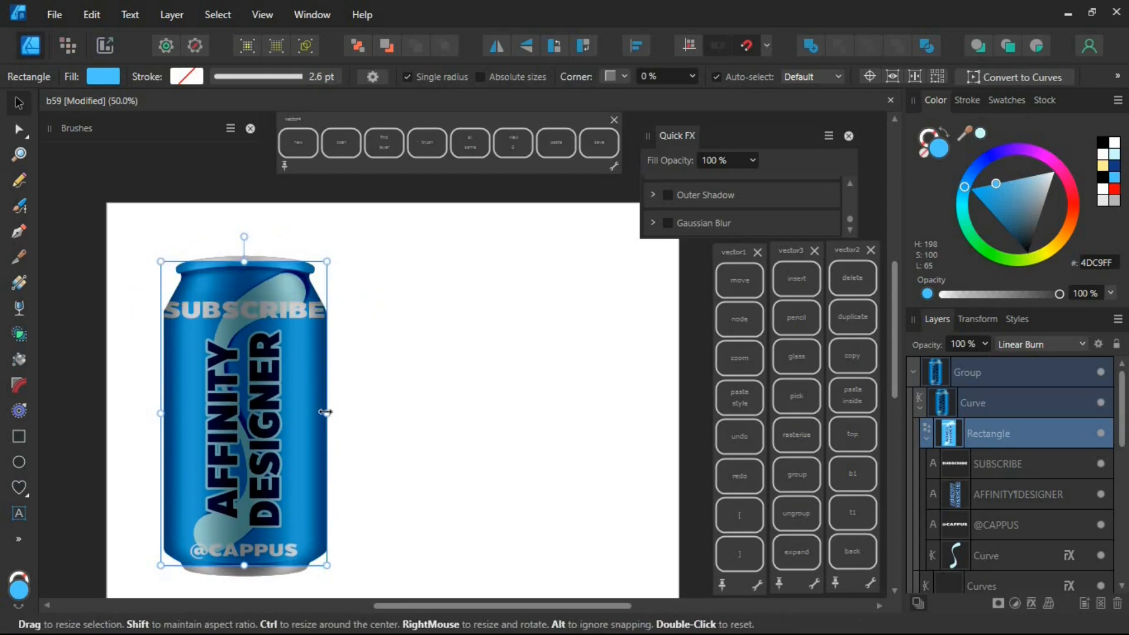
{"action": "left_click_drag", "start_coordinate": [324, 412], "coordinate": [335, 410]}
{"action": "left_click_drag", "start_coordinate": [245, 565], "coordinate": [247, 553]}
{"action": "left_click_drag", "start_coordinate": [244, 261], "coordinate": [243, 273]}
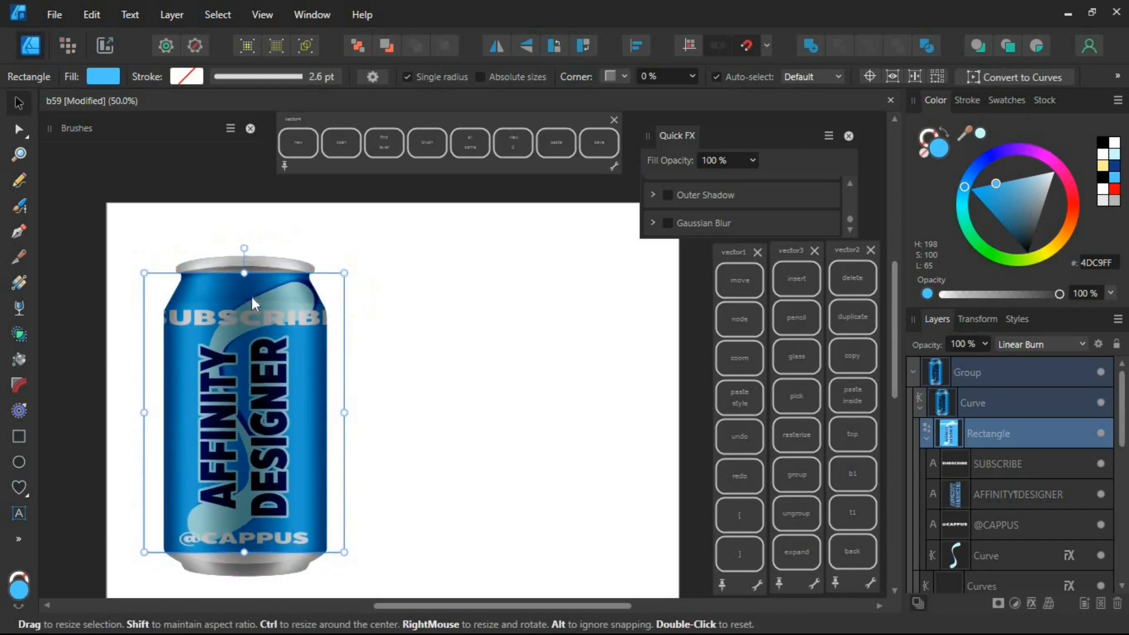
{"action": "left_click", "coordinate": [446, 358]}
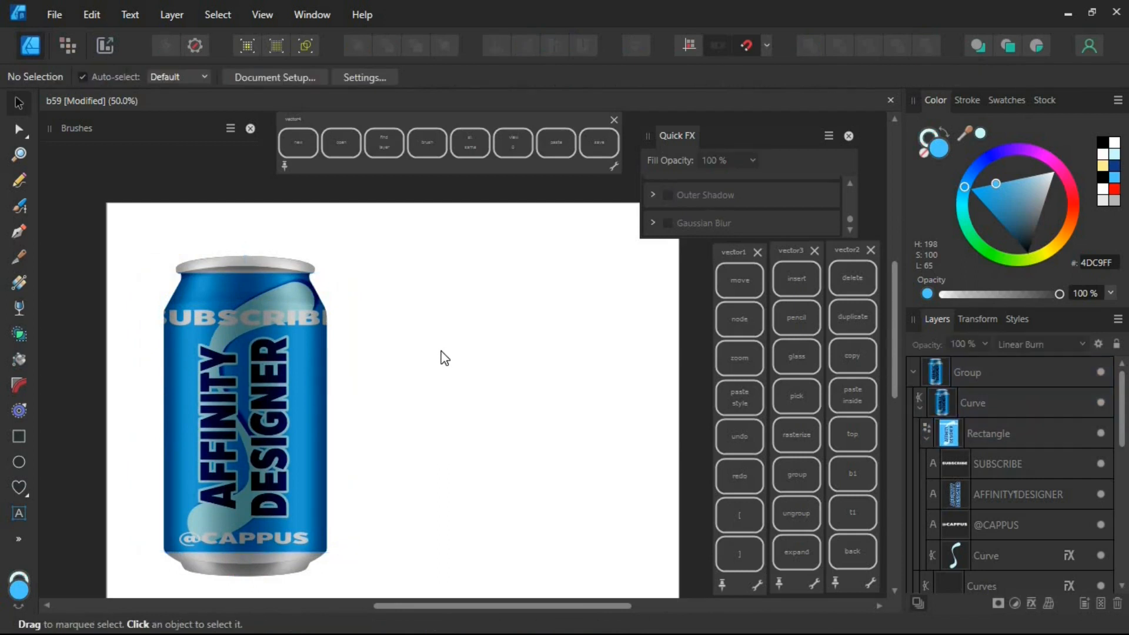
{"action": "key", "text": "ctrl+s"}
{"action": "left_click", "coordinate": [513, 144]}
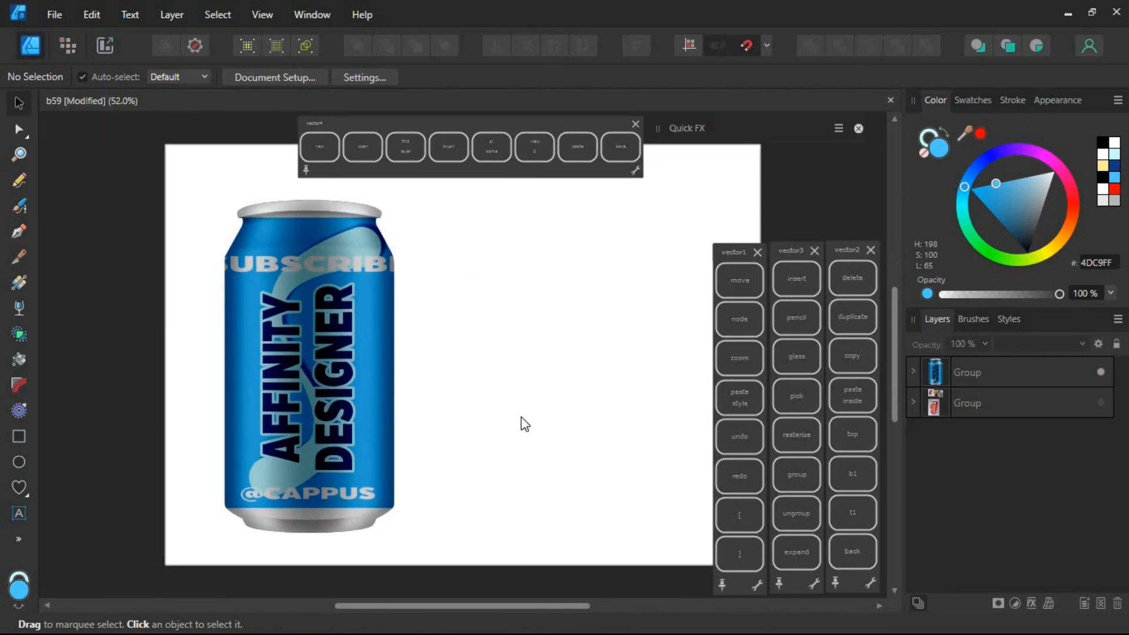
- Expand the can group and its body curve, and select the label rectangle inside
{"action": "left_click", "coordinate": [913, 371]}
{"action": "left_click", "coordinate": [991, 404]}
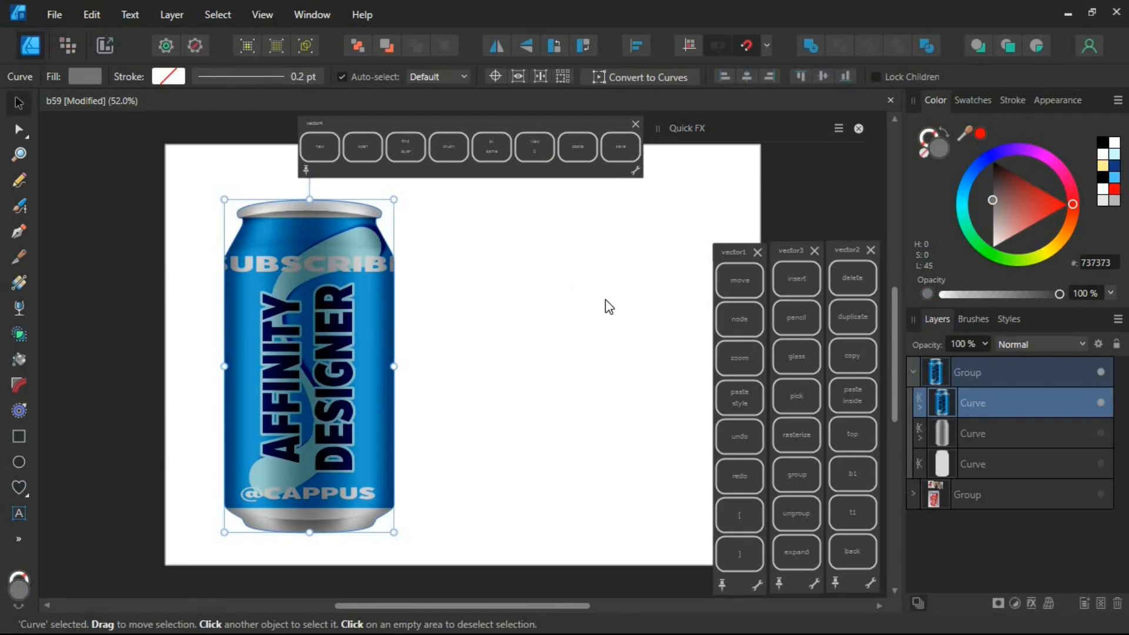
{"action": "left_click", "coordinate": [919, 408]}
{"action": "left_click", "coordinate": [1017, 442]}
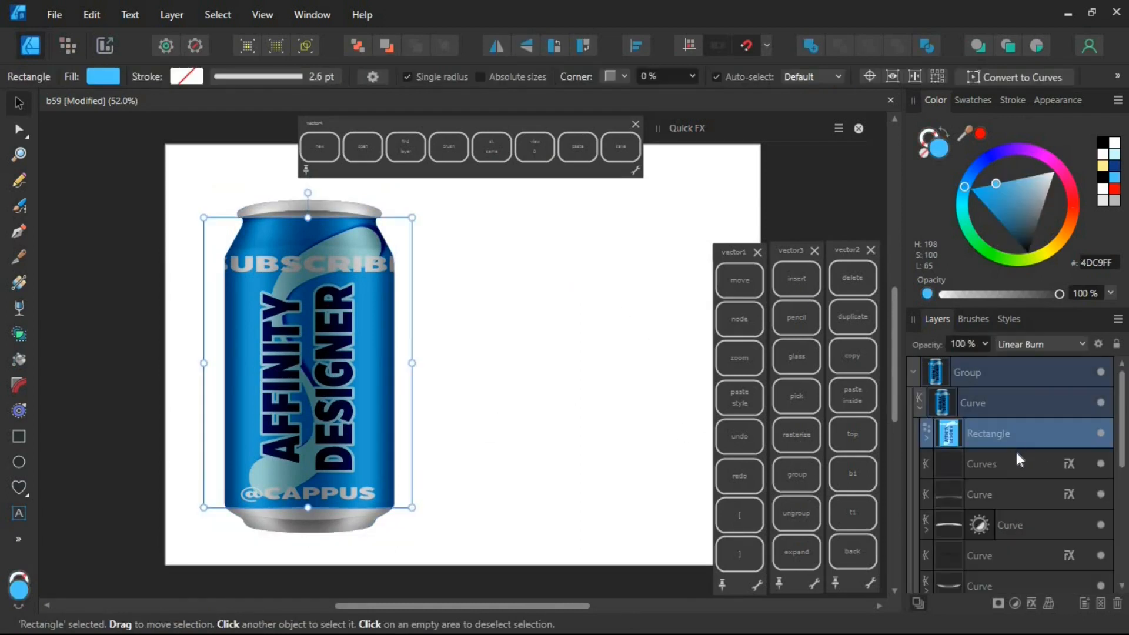
- Try a Quad warp on the label, adding mesh divisions along the upper edge and pulling both side edges inward
{"action": "left_click", "coordinate": [1049, 602]}
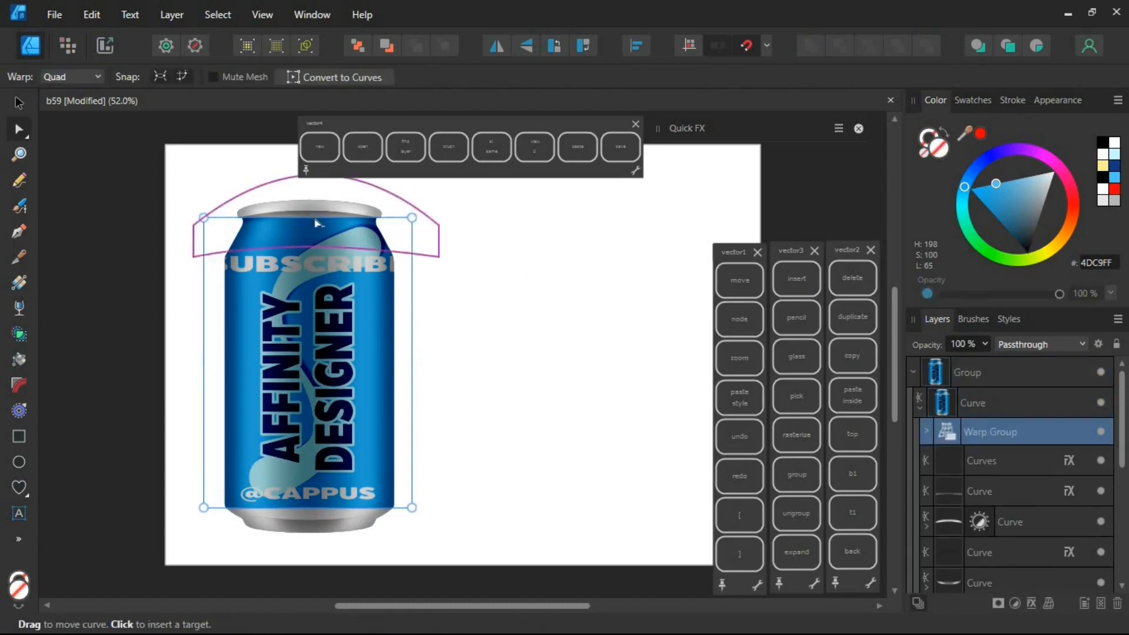
{"action": "left_click", "coordinate": [254, 218]}
{"action": "left_click", "coordinate": [362, 219]}
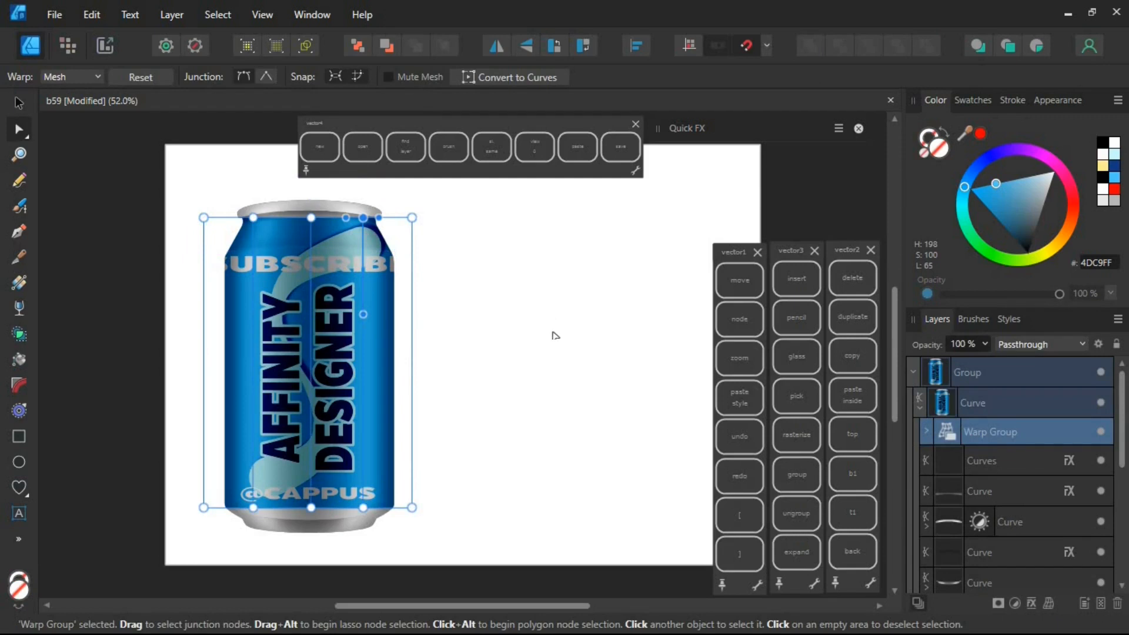
{"action": "left_click_drag", "start_coordinate": [503, 200], "coordinate": [383, 522]}
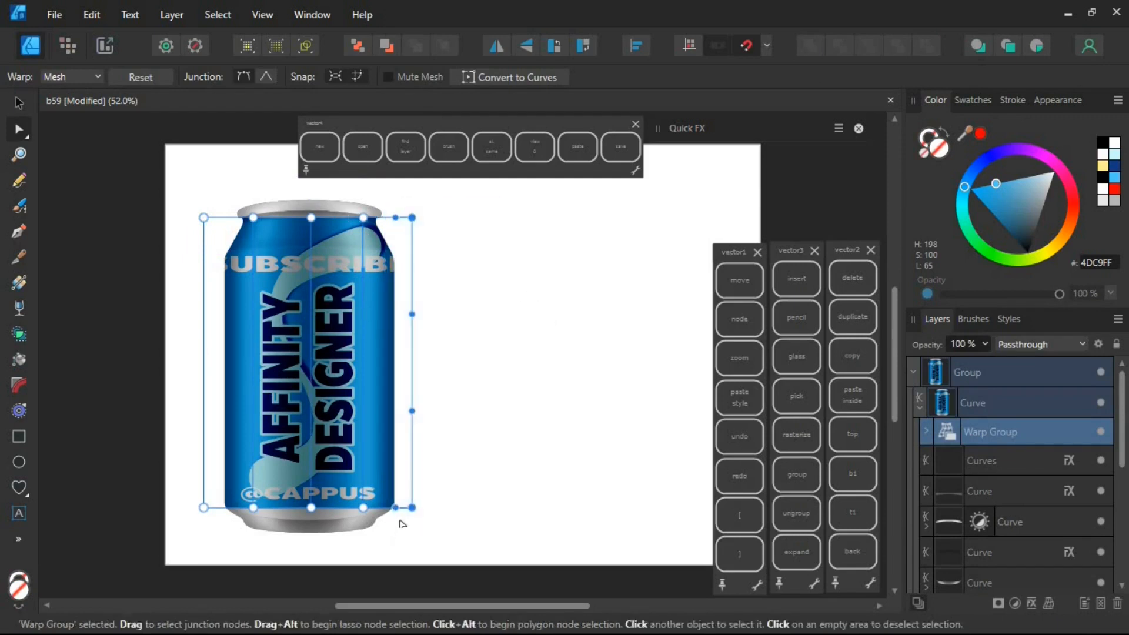
{"action": "left_click_drag", "start_coordinate": [416, 220], "coordinate": [407, 219]}
{"action": "left_click_drag", "start_coordinate": [236, 189], "coordinate": [177, 535]}
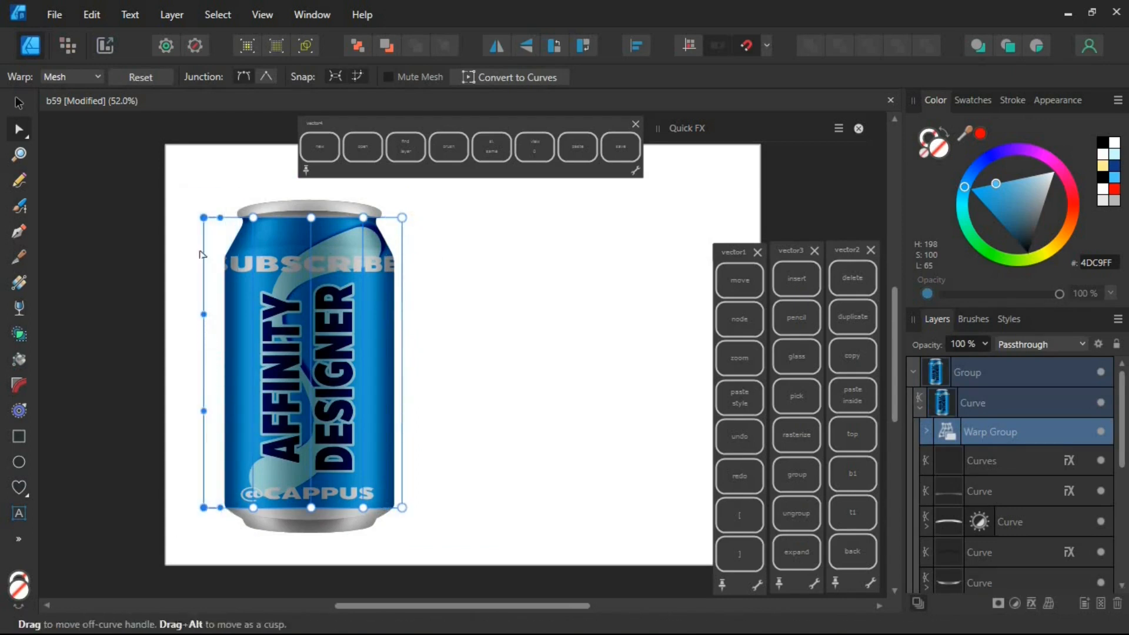
{"action": "left_click_drag", "start_coordinate": [202, 254], "coordinate": [213, 254]}
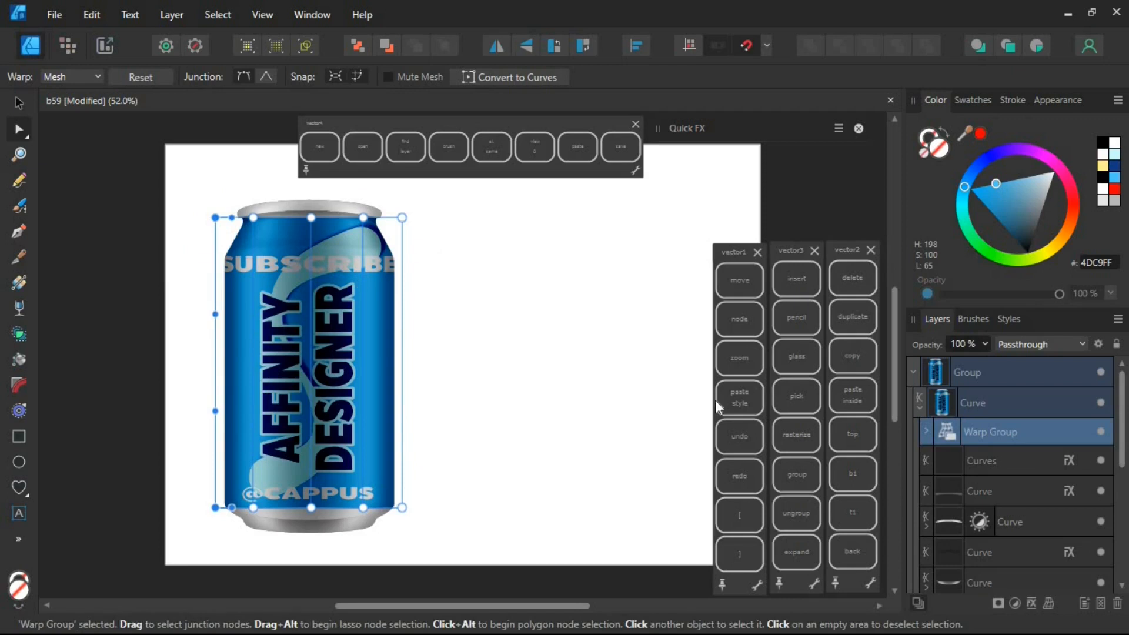
- Apply a Quad warp to the label, bowing its upper edge slightly upward and its lower edge downward to follow the can
{"action": "left_click", "coordinate": [1046, 604]}
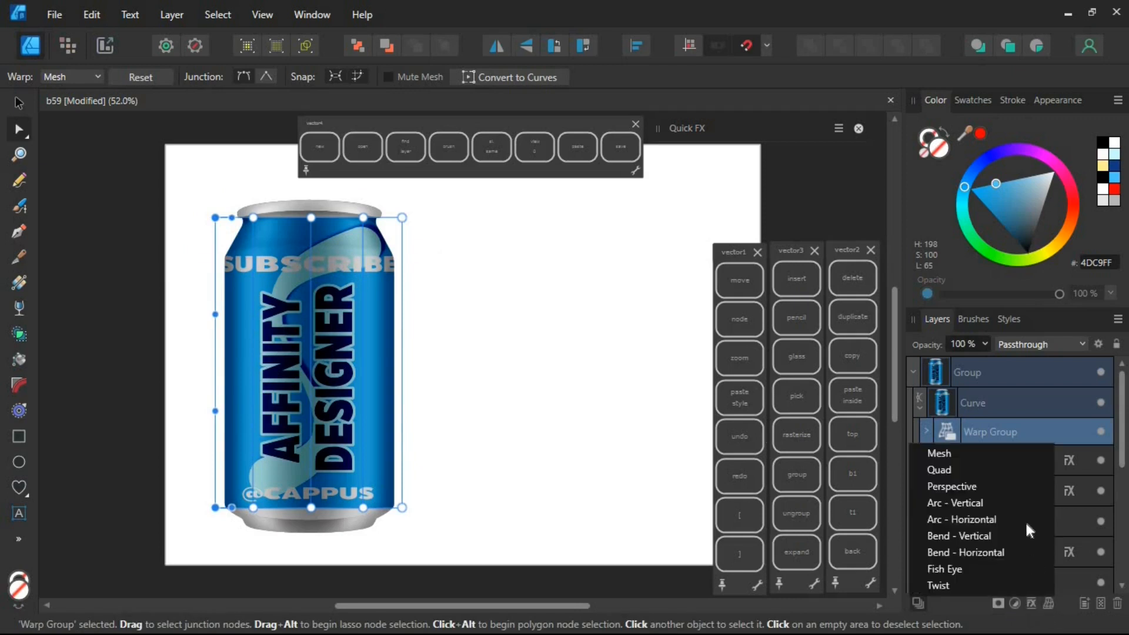
{"action": "left_click", "coordinate": [1011, 470]}
{"action": "left_click_drag", "start_coordinate": [307, 219], "coordinate": [308, 214]}
{"action": "left_click", "coordinate": [224, 229]}
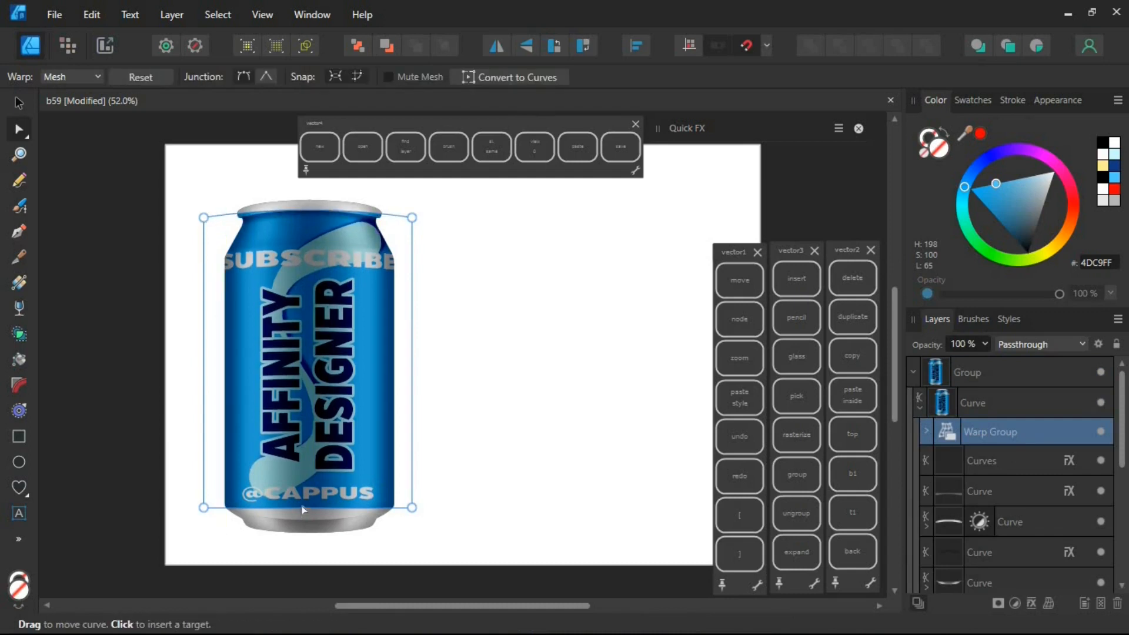
{"action": "left_click_drag", "start_coordinate": [305, 508], "coordinate": [304, 522]}
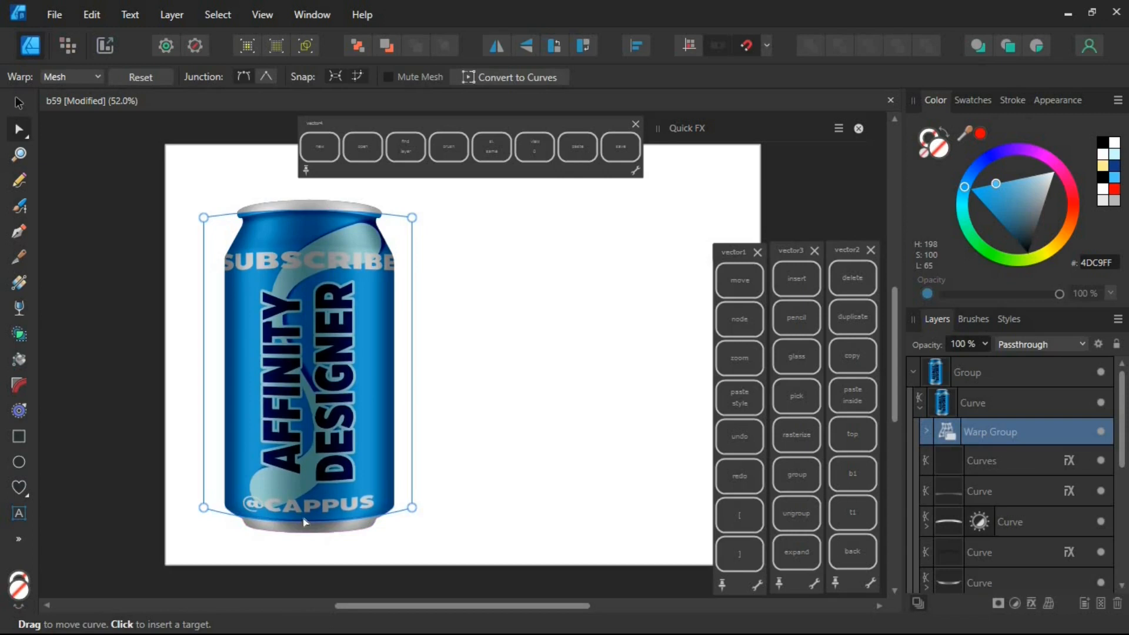
- Narrow the label's warp group evenly from both sides so the SUBSCRIBE text fits within the can's width
{"action": "key", "text": "v"}
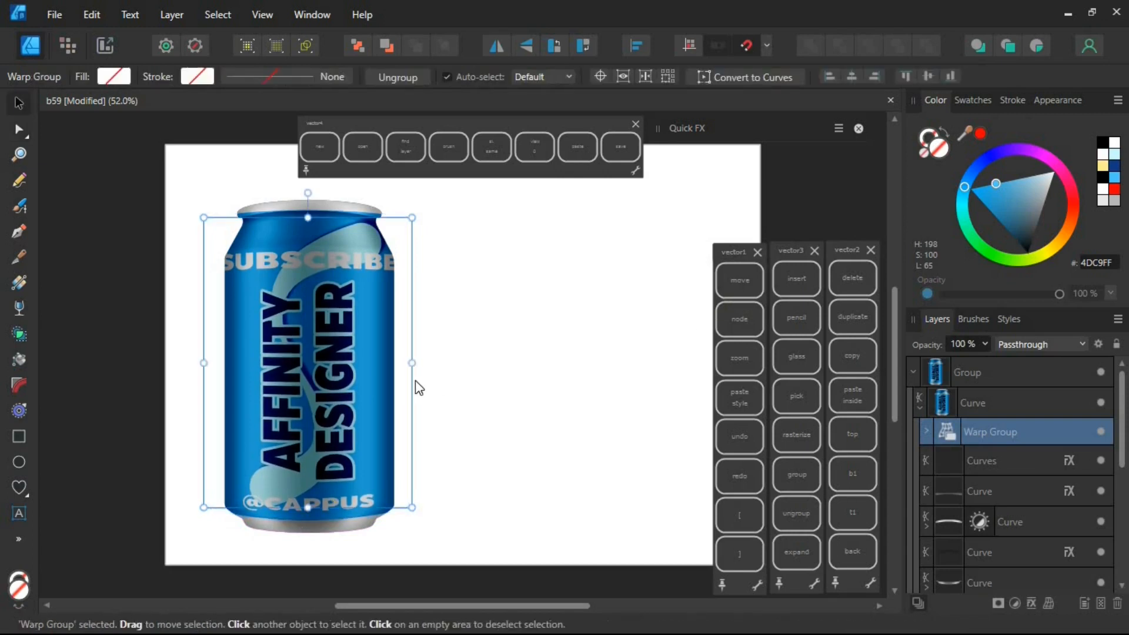
{"action": "left_click_drag", "start_coordinate": [410, 363], "coordinate": [401, 365]}
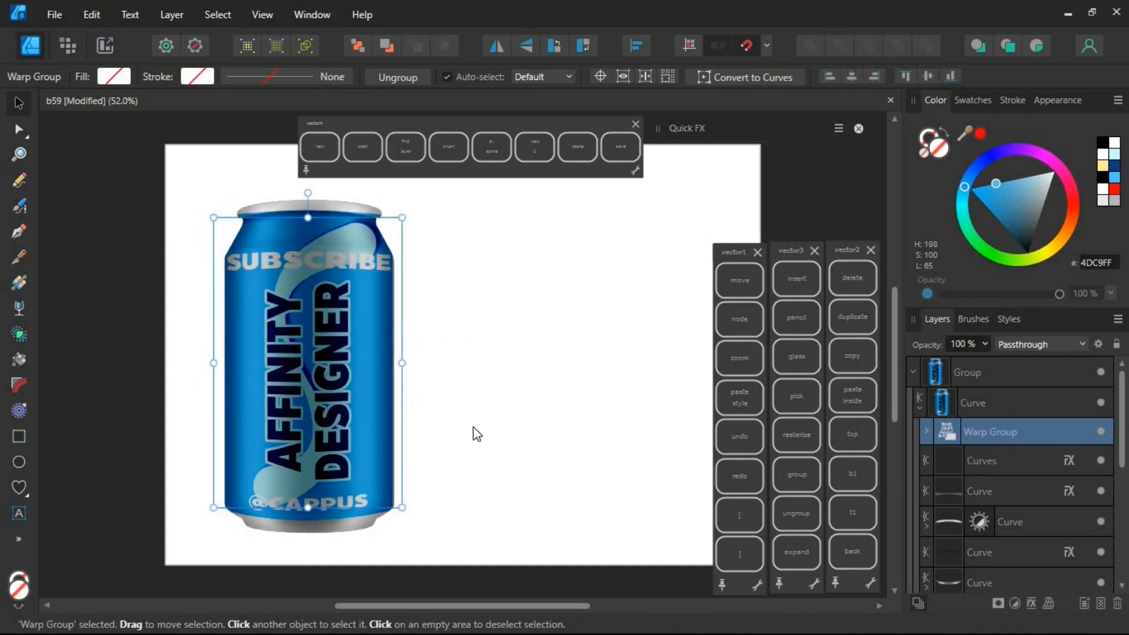
{"action": "left_click", "coordinate": [494, 429]}
- Lower the warp group's two upper corner nodes slightly and refine the curve of its upper edge beneath the rim
{"action": "left_click", "coordinate": [337, 234]}
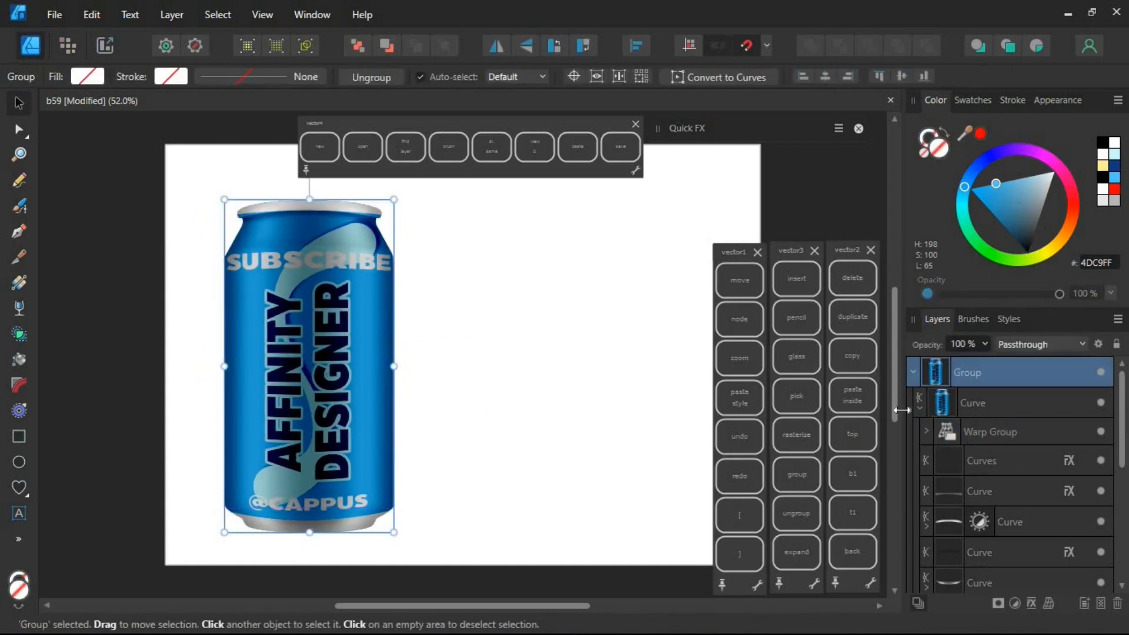
{"action": "left_click", "coordinate": [990, 433]}
{"action": "key", "text": "a"}
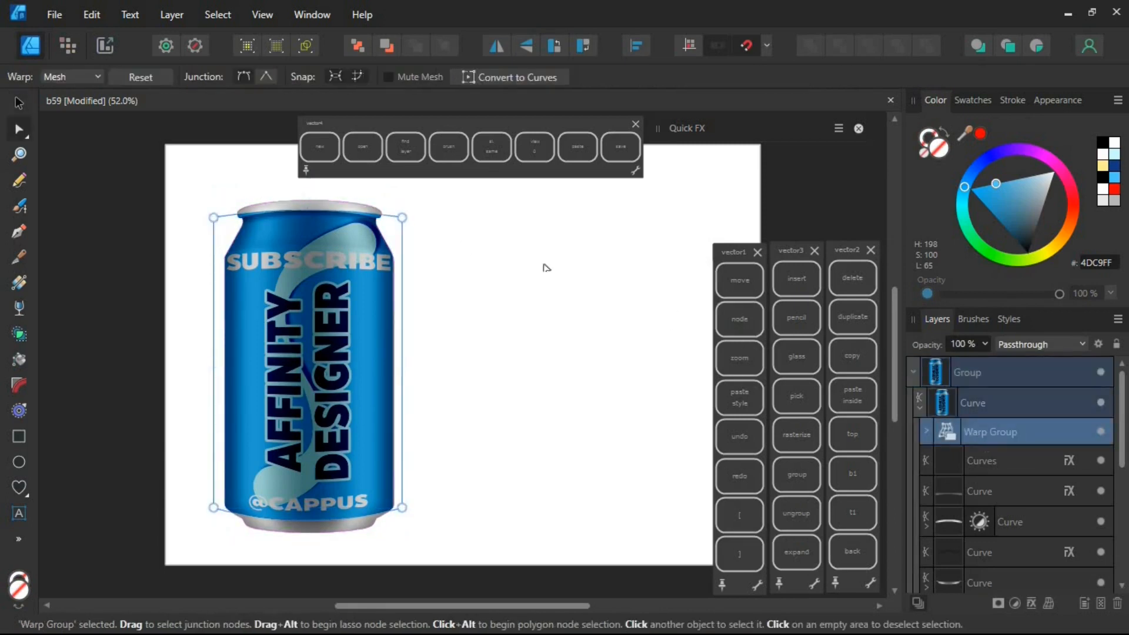
{"action": "left_click_drag", "start_coordinate": [171, 252], "coordinate": [174, 254]}
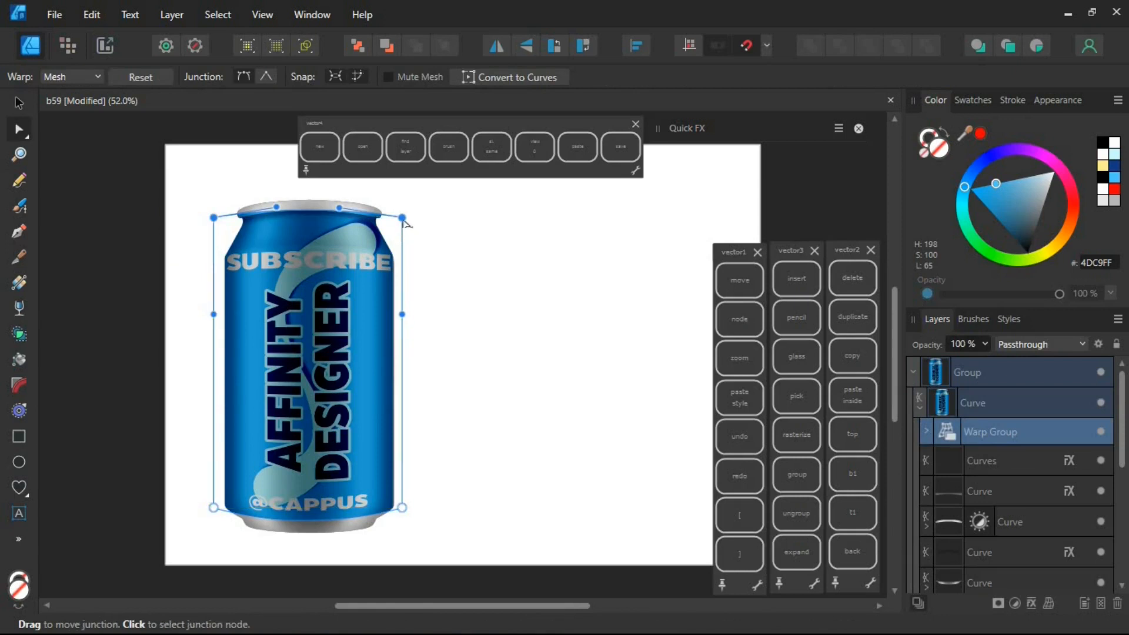
{"action": "left_click_drag", "start_coordinate": [402, 226], "coordinate": [402, 232]}
{"action": "left_click_drag", "start_coordinate": [340, 214], "coordinate": [277, 209]}
{"action": "left_click", "coordinate": [484, 271]}
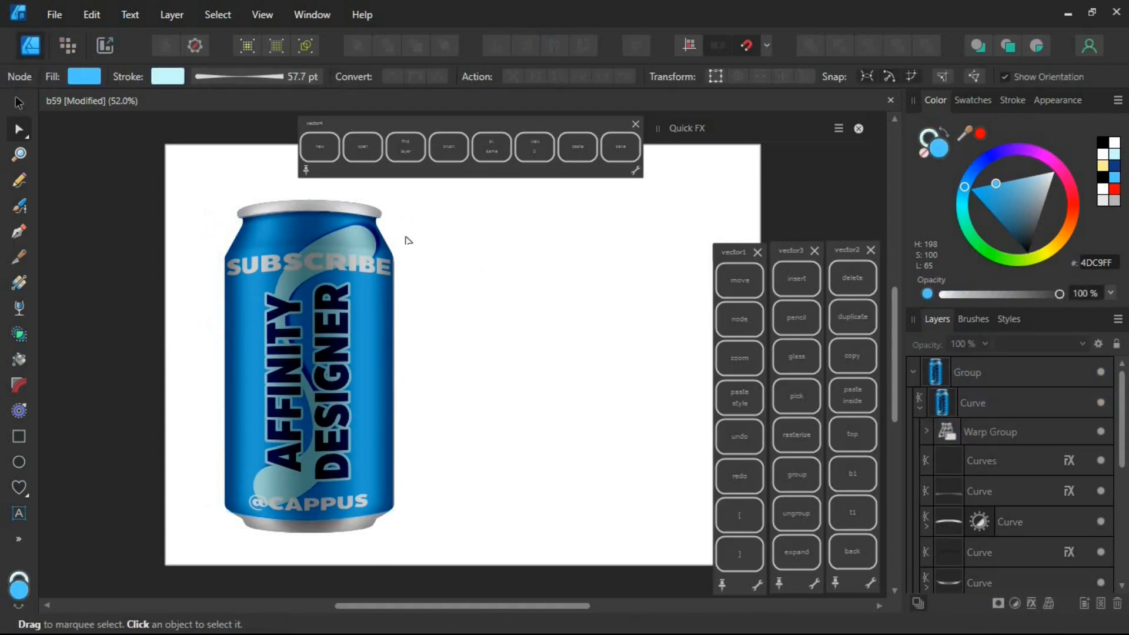
{"action": "left_click", "coordinate": [330, 220]}
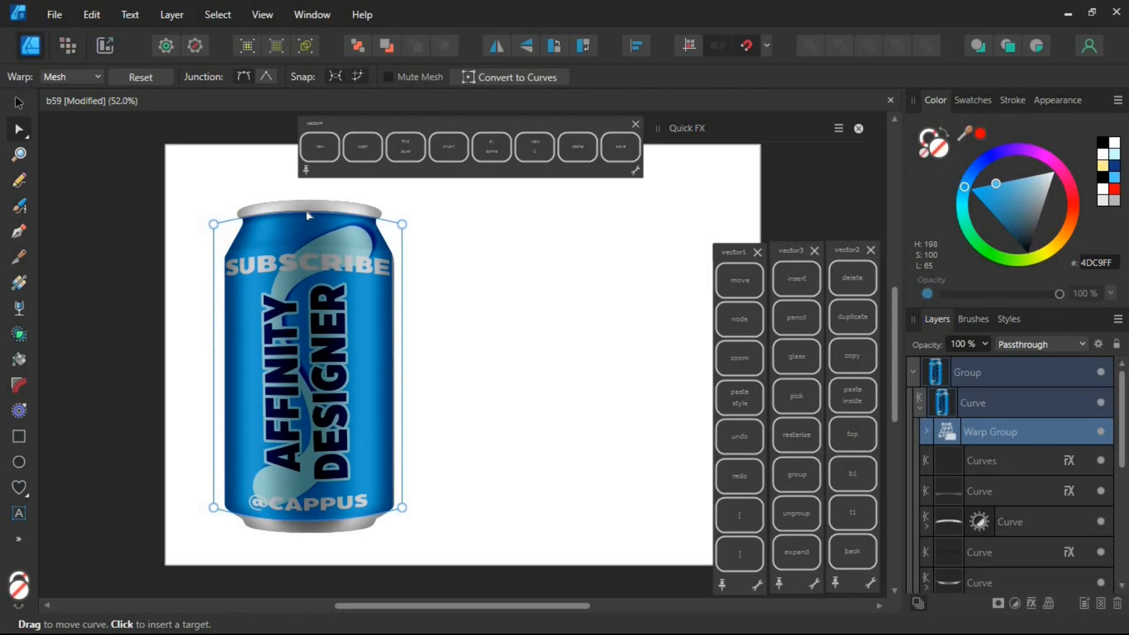
{"action": "left_click", "coordinate": [520, 291]}
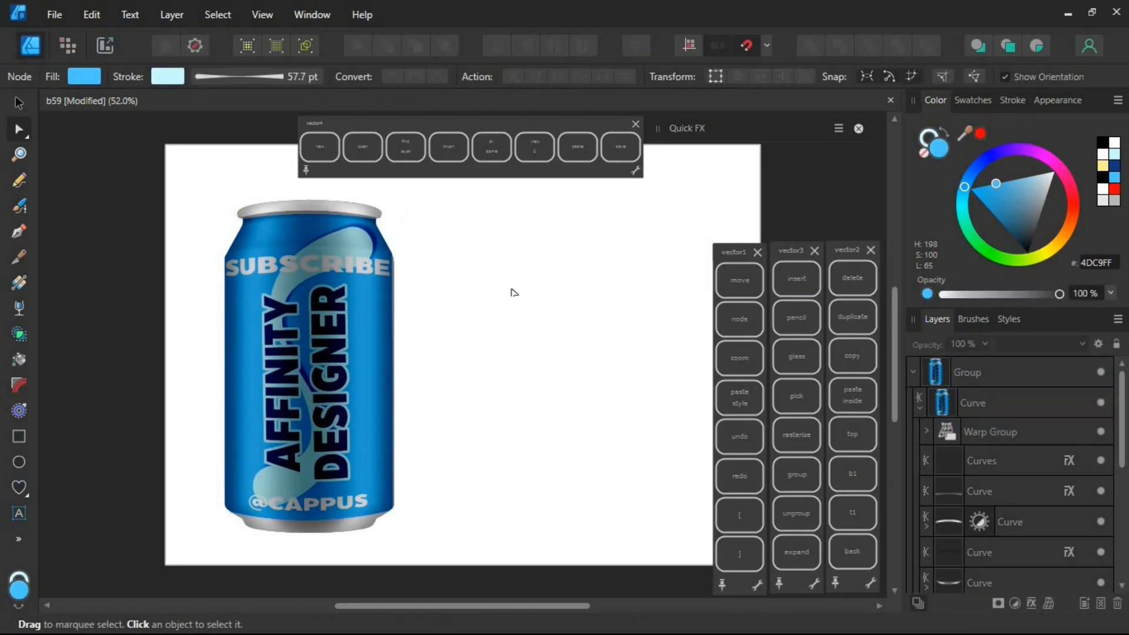
{"action": "left_click", "coordinate": [1006, 434]}
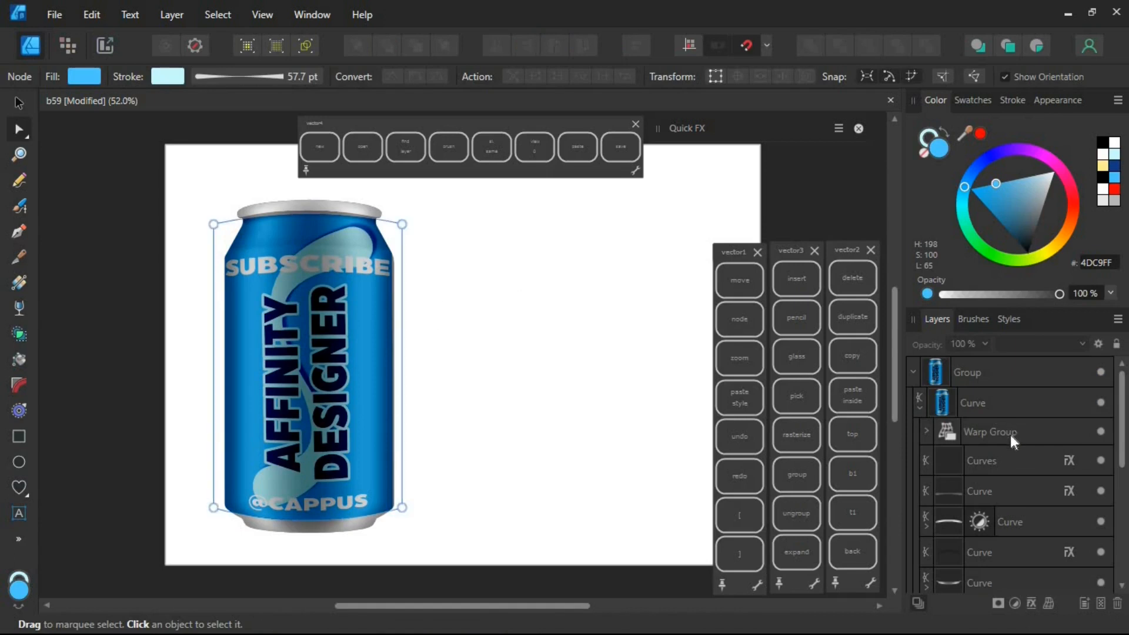
{"action": "left_click", "coordinate": [527, 361]}
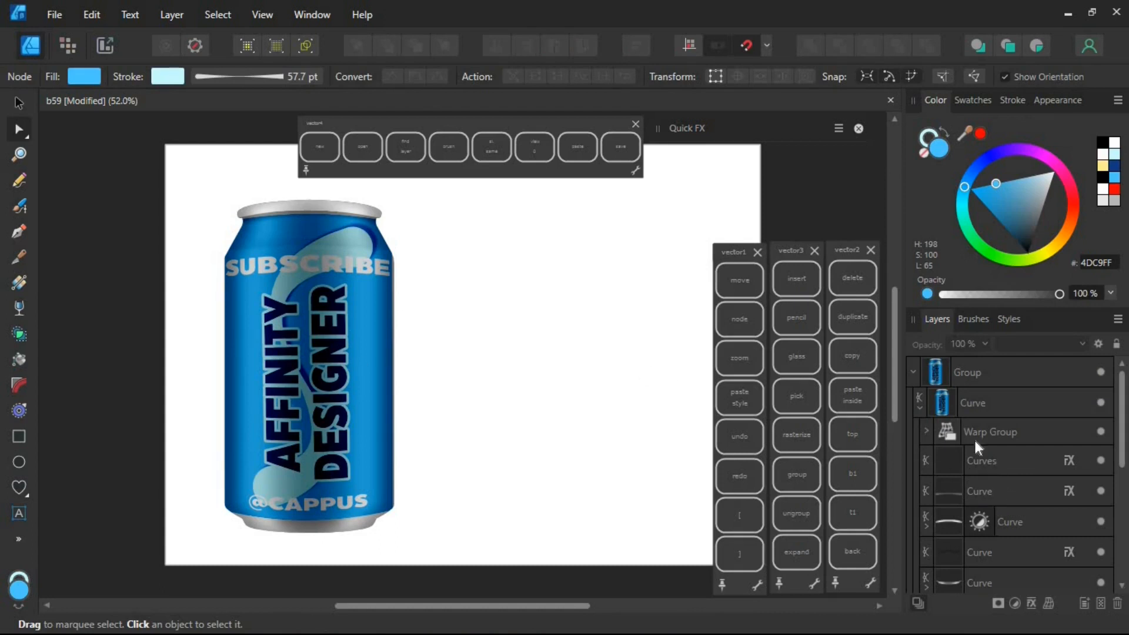
- Add a Brightness/Contrast adjustment to the can's label curve with brightness 37% and contrast 10%, and save the document
{"action": "left_click", "coordinate": [917, 403]}
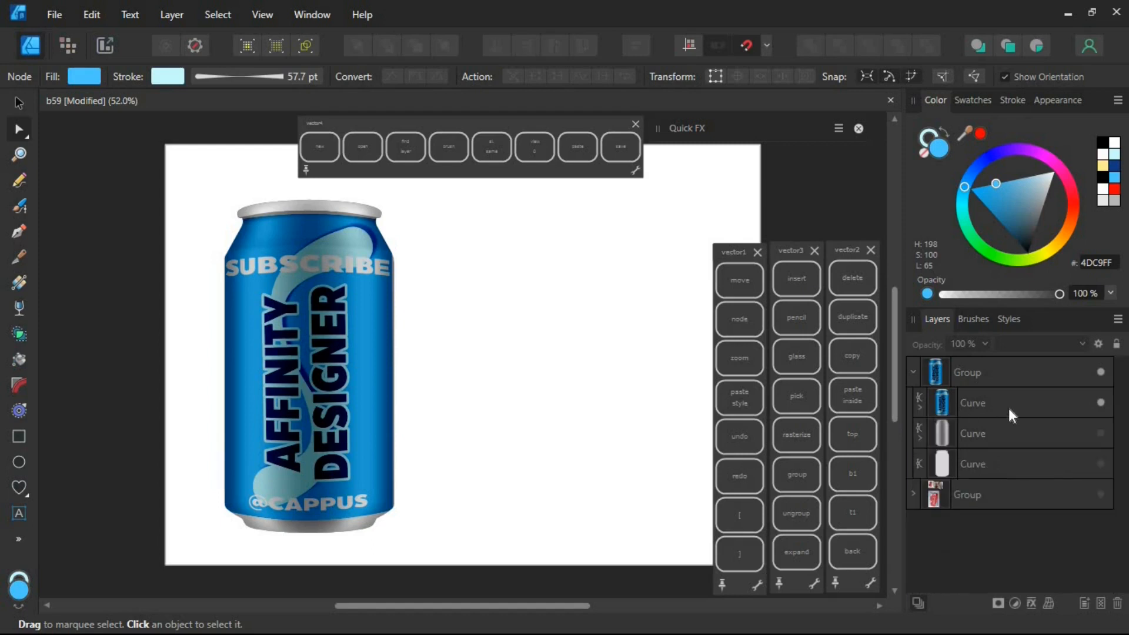
{"action": "left_click", "coordinate": [1006, 402]}
{"action": "left_click", "coordinate": [1014, 601]}
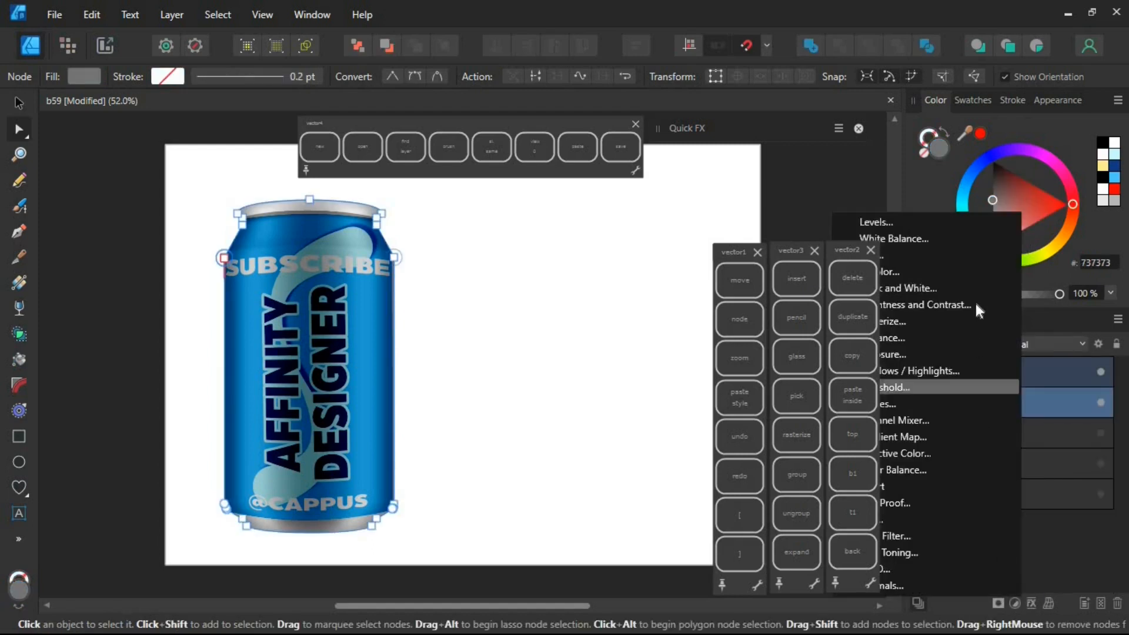
{"action": "left_click", "coordinate": [969, 307]}
{"action": "left_click_drag", "start_coordinate": [550, 395], "coordinate": [357, 408]}
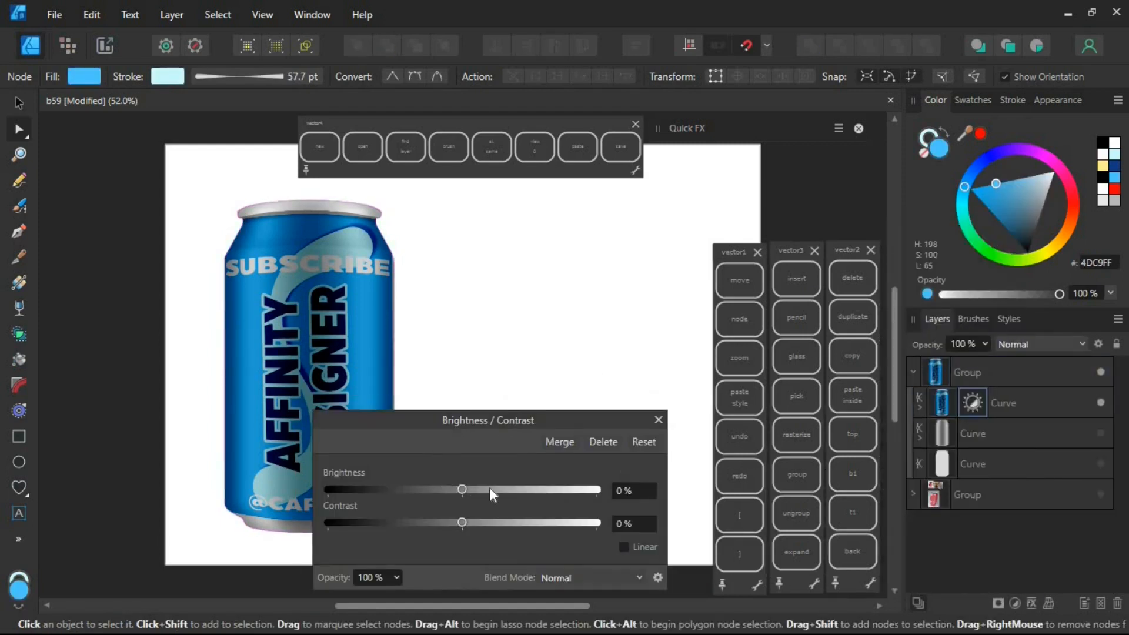
{"action": "left_click", "coordinate": [492, 490]}
{"action": "left_click", "coordinate": [512, 489]}
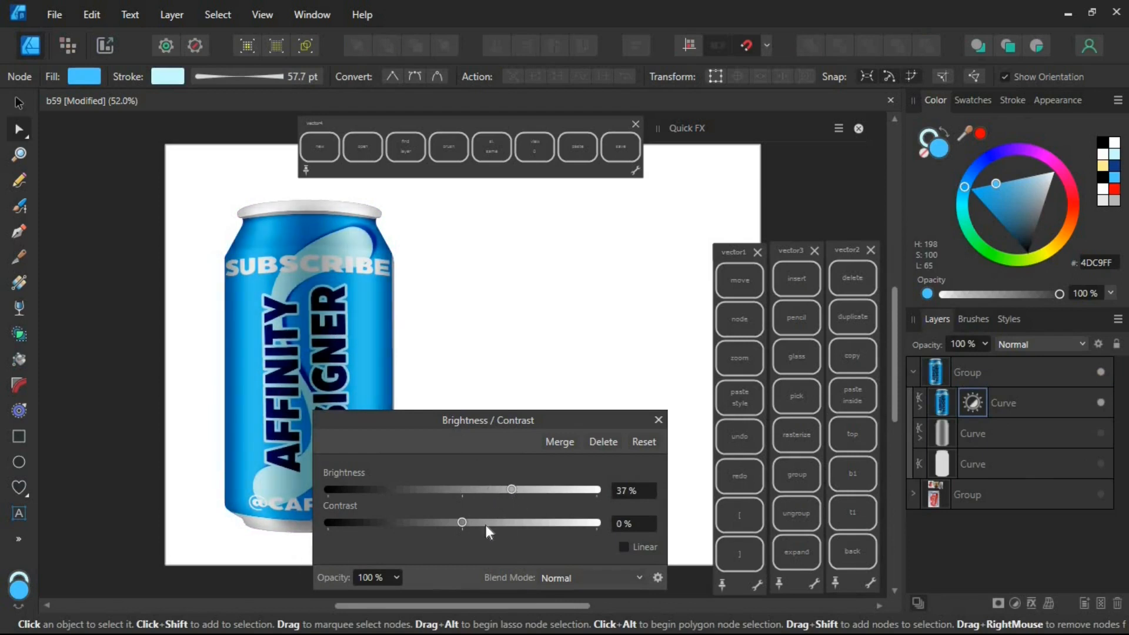
{"action": "left_click", "coordinate": [476, 522]}
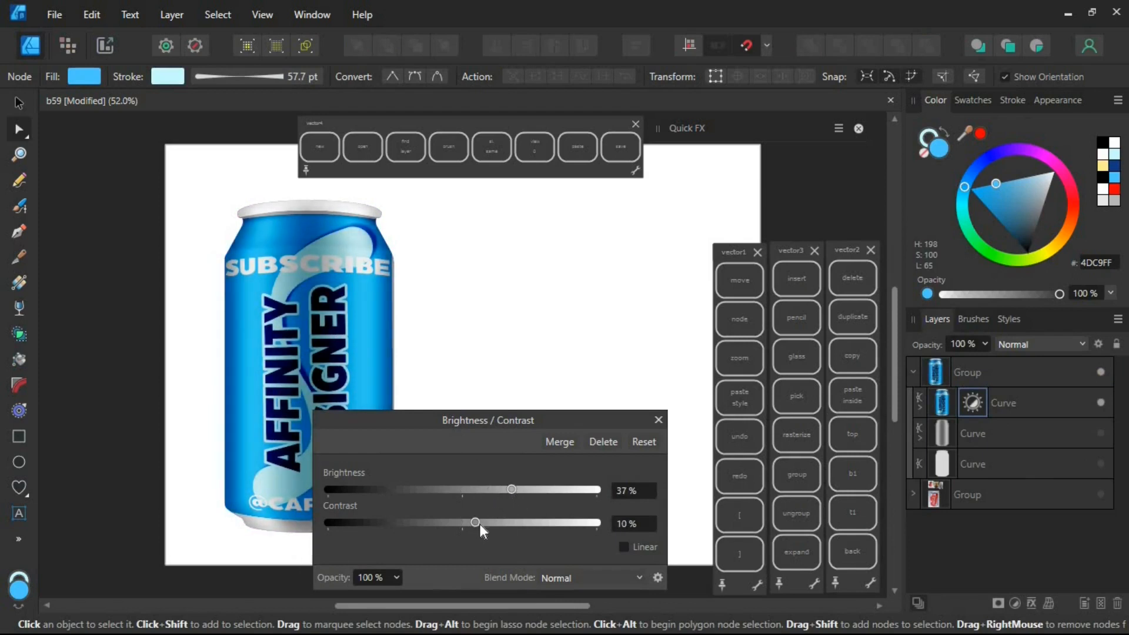
{"action": "left_click", "coordinate": [658, 420]}
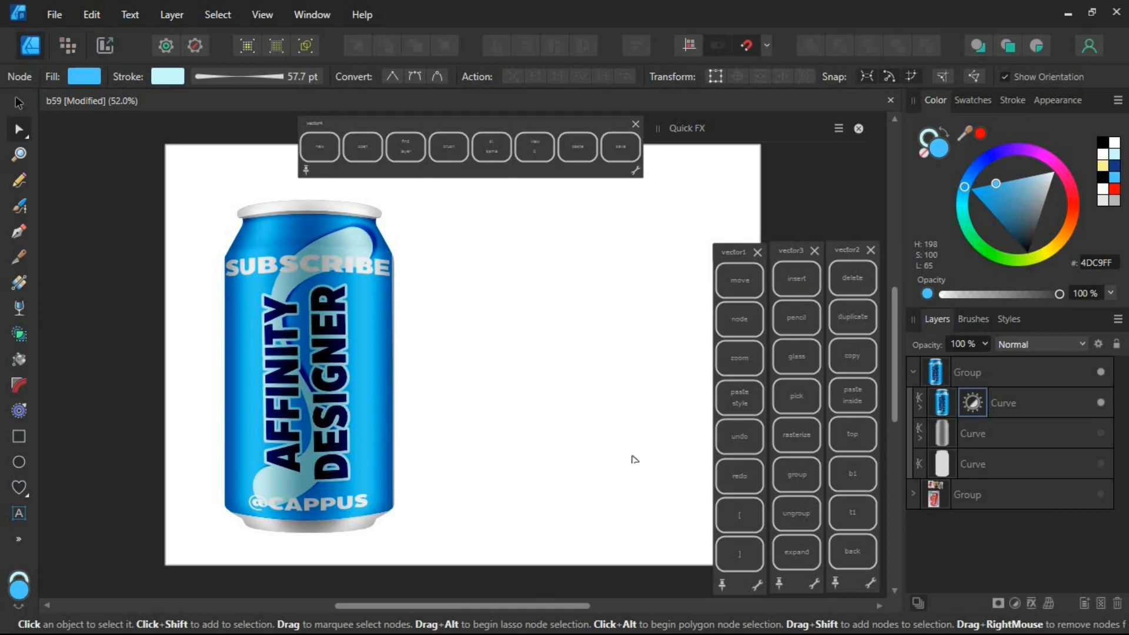
{"action": "left_click", "coordinate": [621, 151]}
- Bow the upper edge of the label's warp group slightly more beneath the can's rim
{"action": "left_click", "coordinate": [926, 404]}
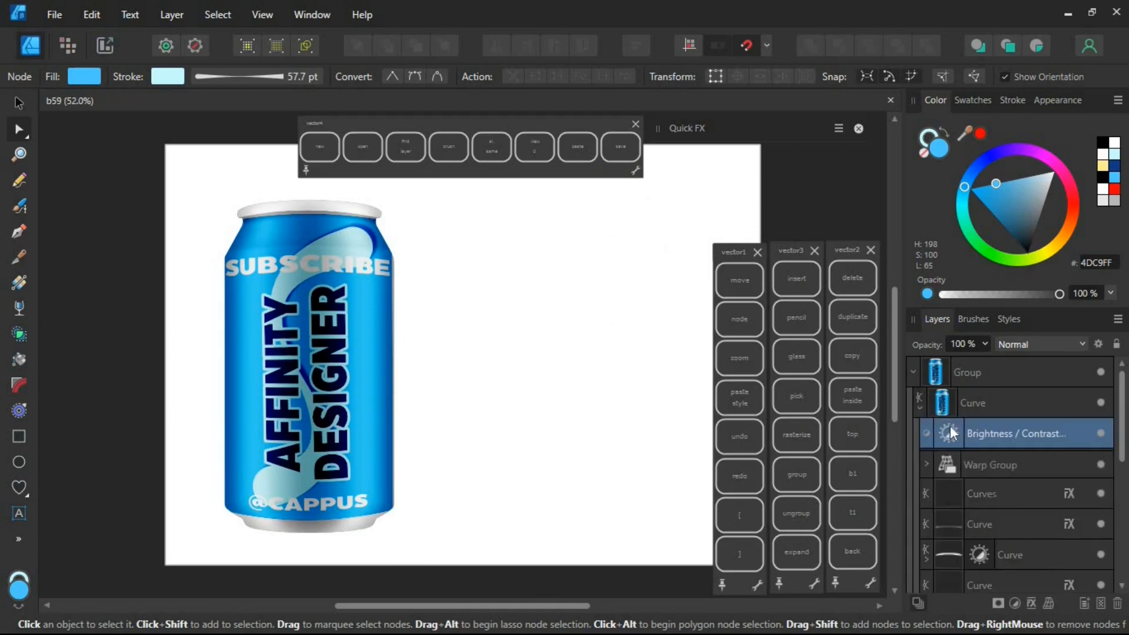
{"action": "left_click", "coordinate": [992, 464]}
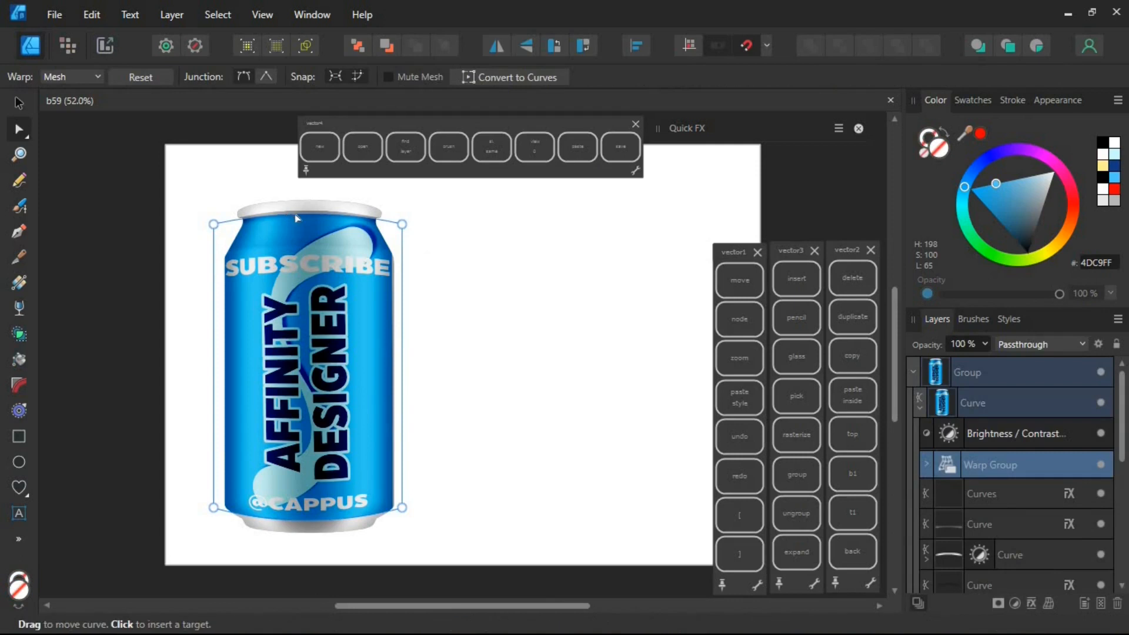
{"action": "left_click", "coordinate": [295, 217]}
{"action": "left_click_drag", "start_coordinate": [296, 216], "coordinate": [306, 224]}
{"action": "key", "text": "ctrl+z"}
{"action": "key", "text": "ctrl+z"}
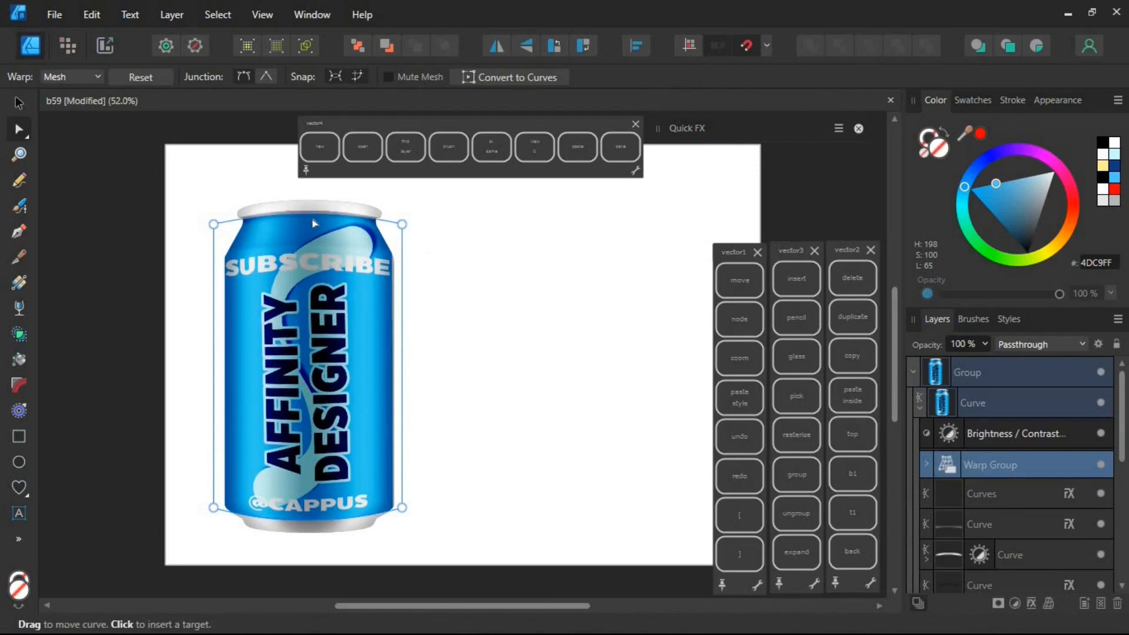
{"action": "left_click", "coordinate": [537, 288]}
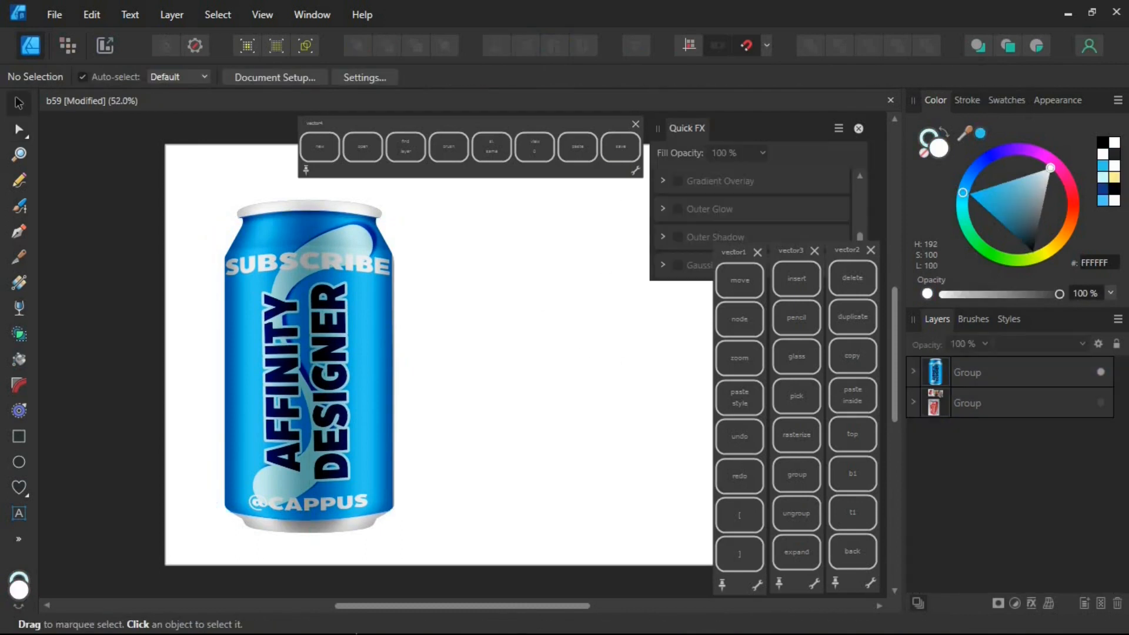
- Raise the side handles of the warp group's two upper corner nodes to shift the SUBSCRIBE text slightly upward
{"action": "left_click", "coordinate": [912, 371]}
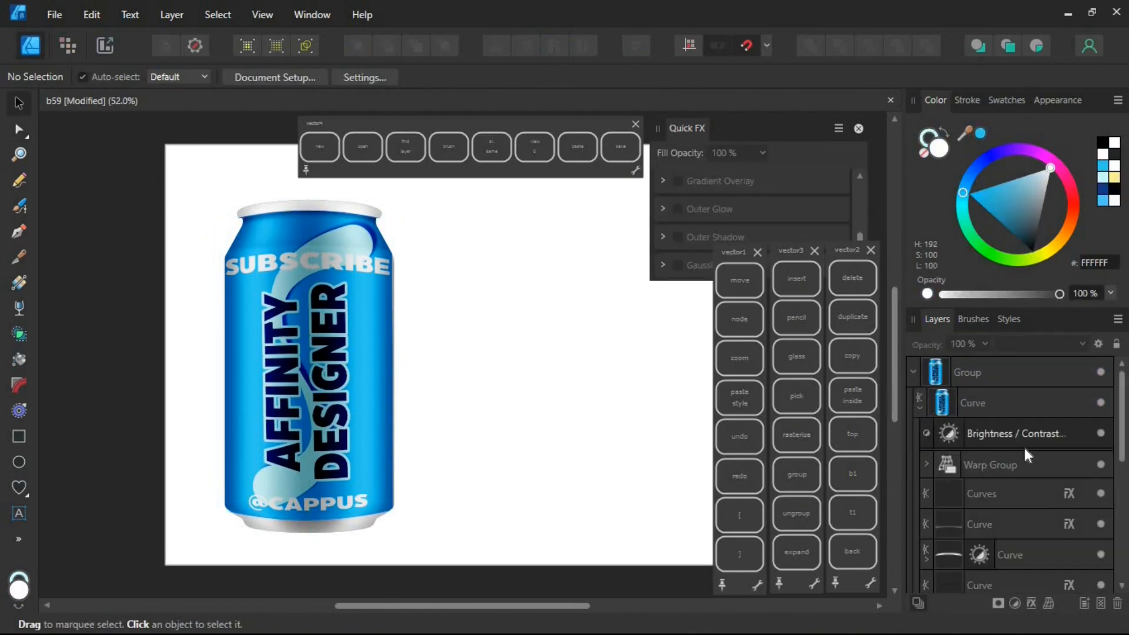
{"action": "left_click", "coordinate": [1002, 466]}
{"action": "left_click", "coordinate": [743, 333]}
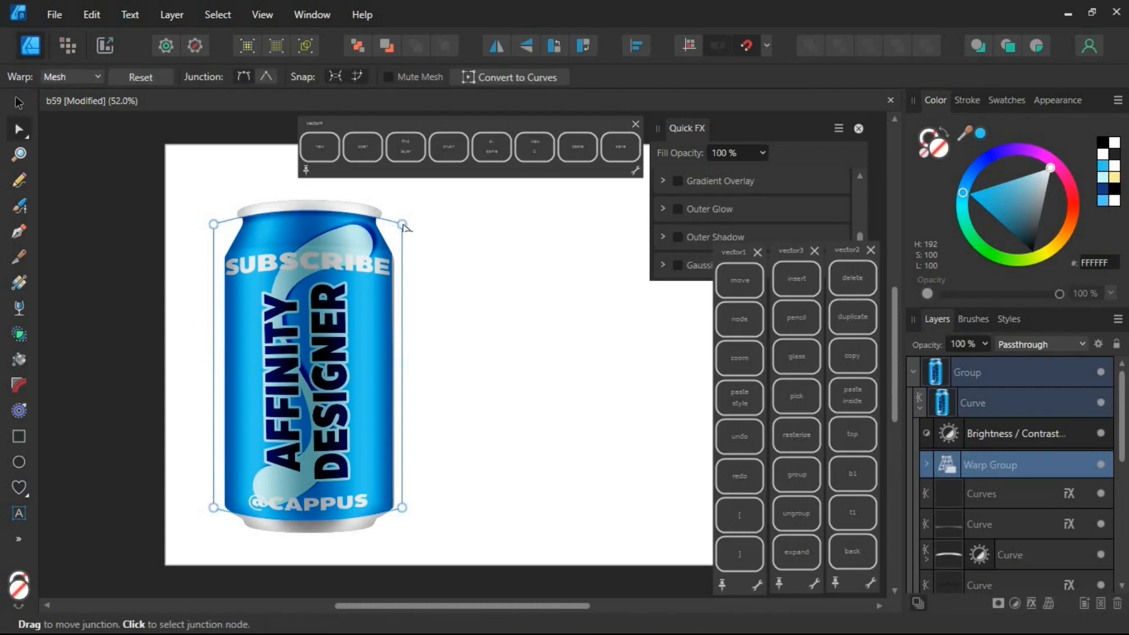
{"action": "left_click_drag", "start_coordinate": [405, 315], "coordinate": [402, 307]}
{"action": "left_click", "coordinate": [213, 224]}
{"action": "left_click_drag", "start_coordinate": [213, 318], "coordinate": [217, 306]}
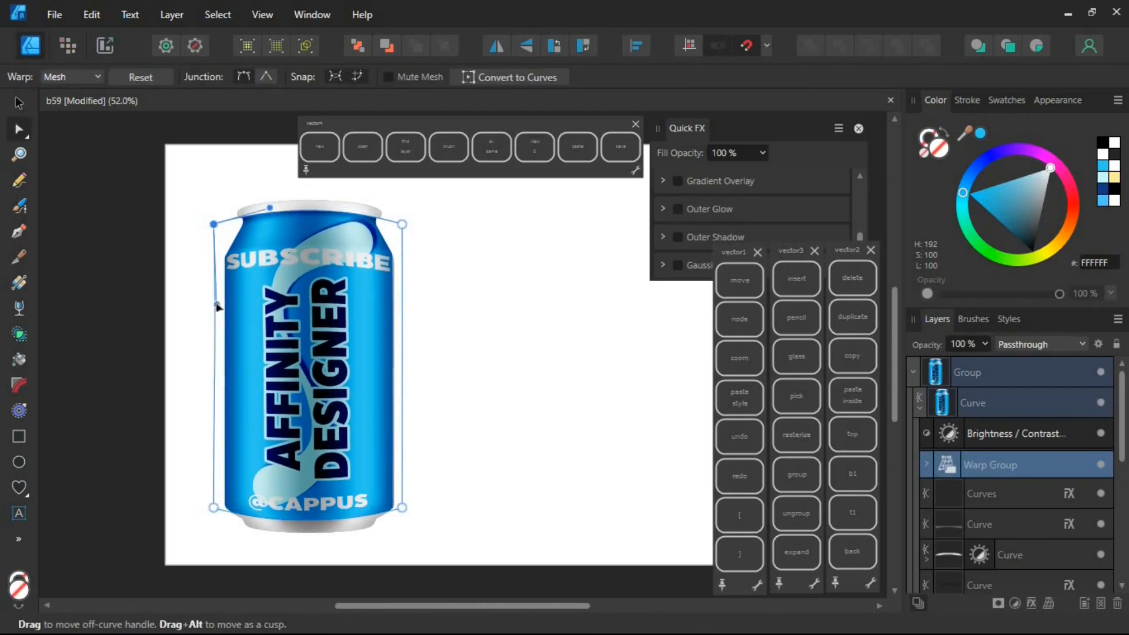
{"action": "left_click", "coordinate": [622, 415]}
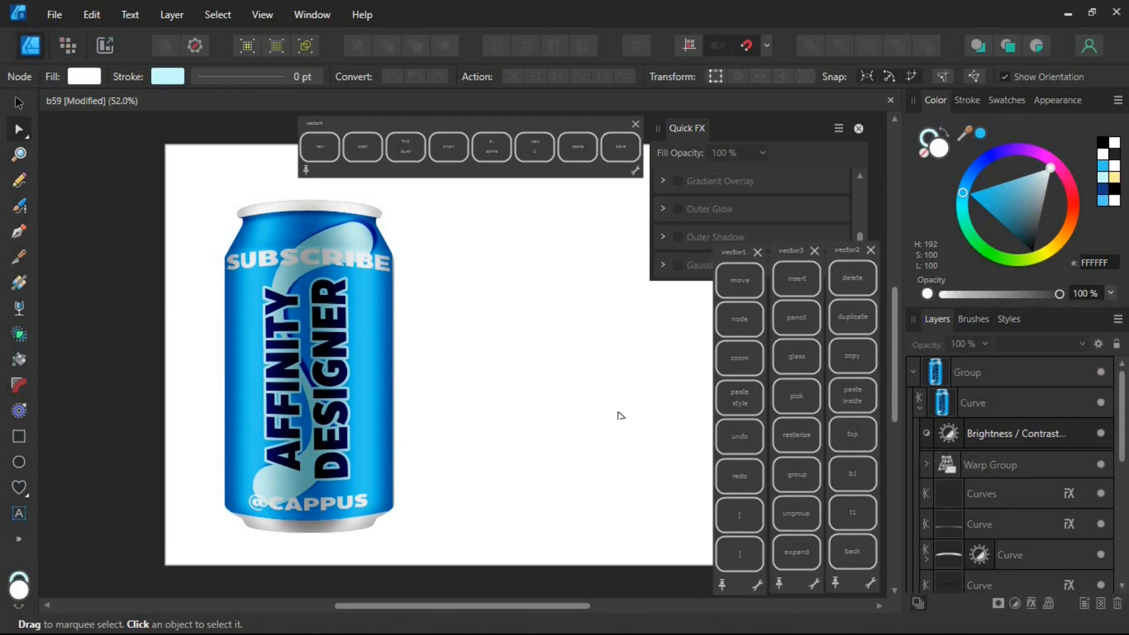
- Add a horizontal mesh row to the outer warp group at the SUBSCRIBE text and bow it upward
{"action": "left_click", "coordinate": [994, 464]}
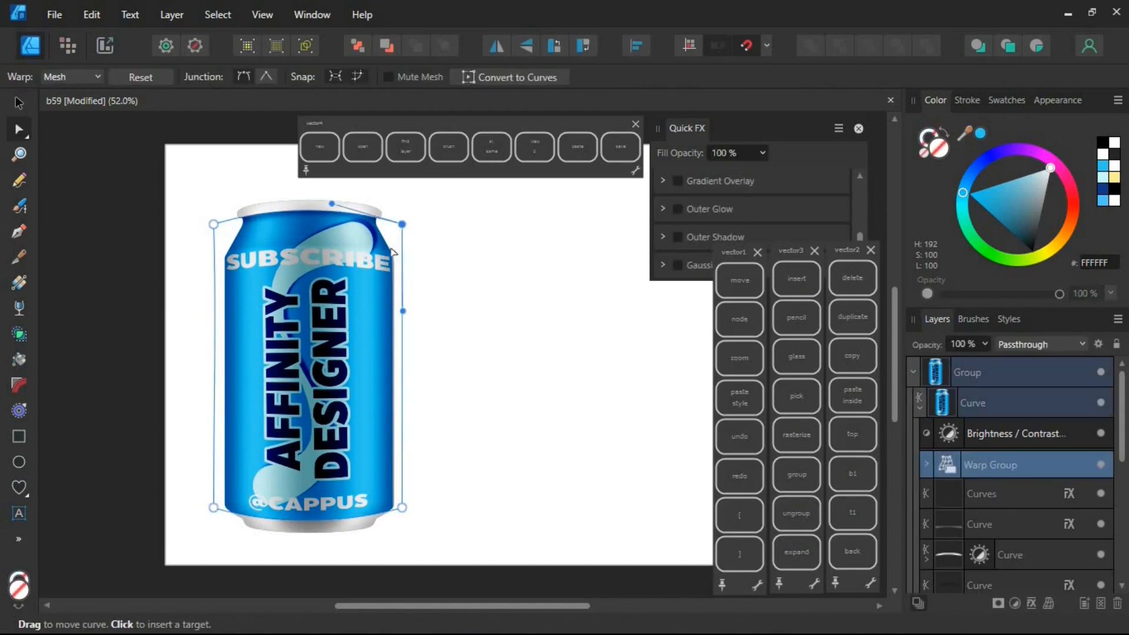
{"action": "left_click", "coordinate": [1018, 495]}
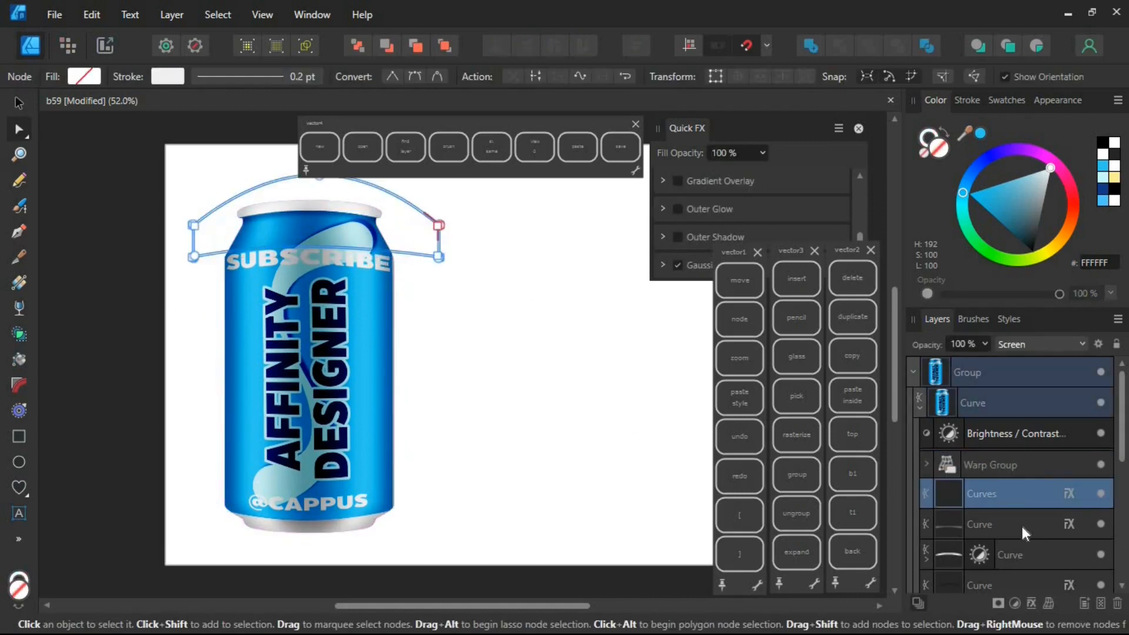
{"action": "scroll", "coordinate": [1021, 518], "scroll_direction": "down", "scroll_amount": 3}
{"action": "scroll", "coordinate": [1011, 499], "scroll_direction": "up", "scroll_amount": 2}
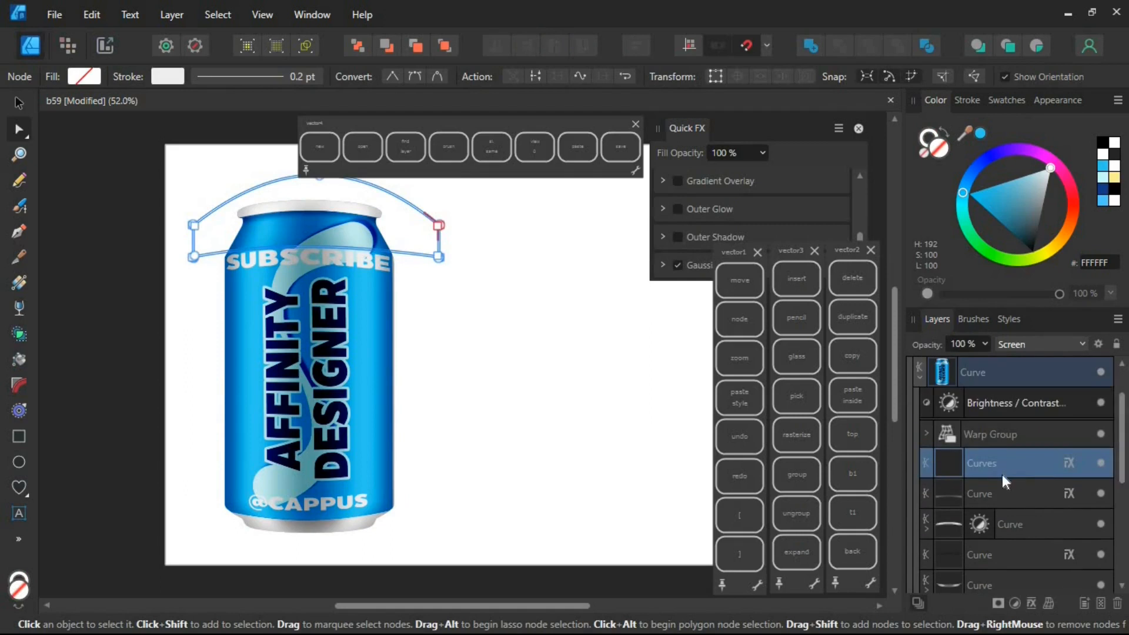
{"action": "left_click", "coordinate": [969, 434]}
{"action": "left_click_drag", "start_coordinate": [336, 251], "coordinate": [334, 241]}
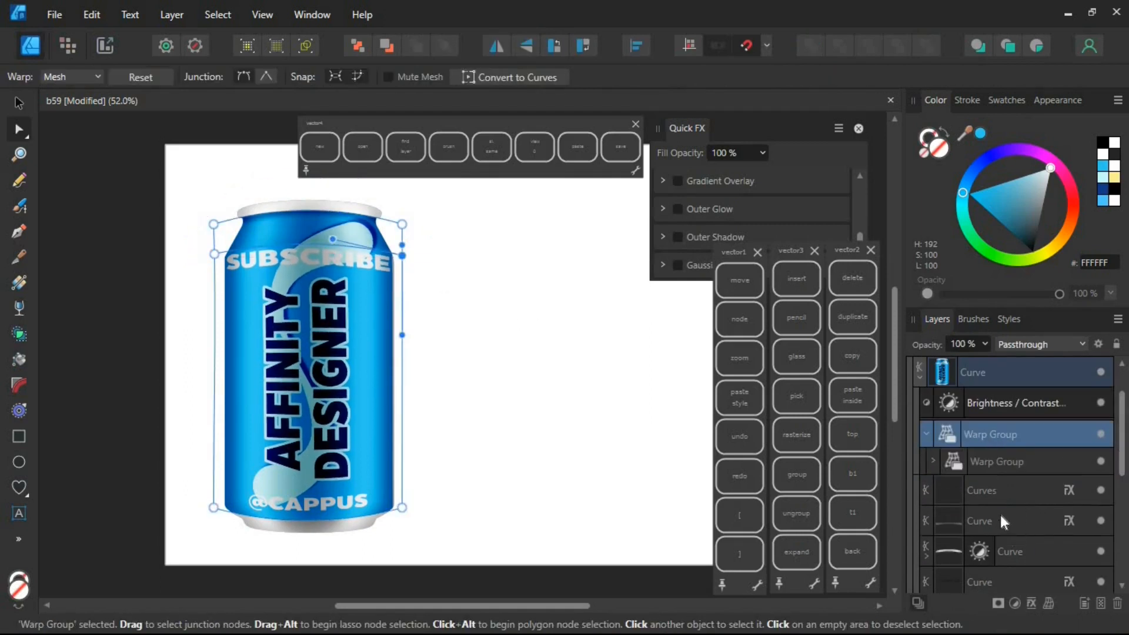
- Move the SUBSCRIBE text inside the nested warp group up onto the can's neck and refine the warp around it
{"action": "left_click", "coordinate": [933, 461]}
{"action": "left_click", "coordinate": [1016, 497]}
{"action": "left_click", "coordinate": [939, 495]}
{"action": "key", "text": "v"}
{"action": "left_click", "coordinate": [319, 269]}
{"action": "left_click_drag", "start_coordinate": [319, 270], "coordinate": [311, 217]}
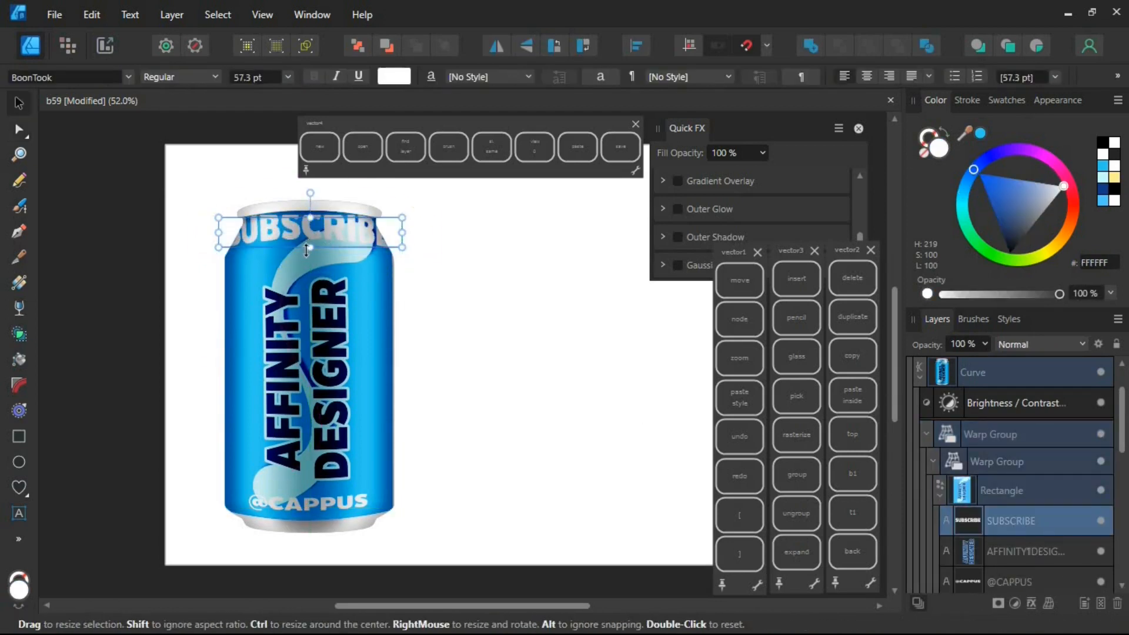
{"action": "left_click", "coordinate": [966, 459]}
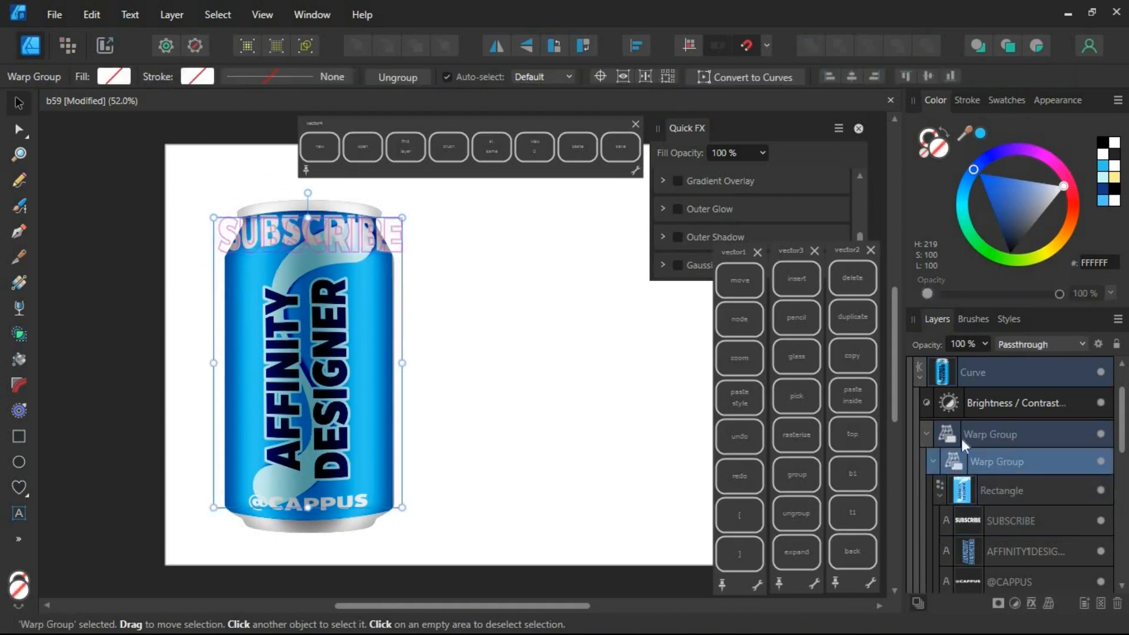
{"action": "left_click", "coordinate": [406, 268]}
{"action": "left_click", "coordinate": [403, 271]}
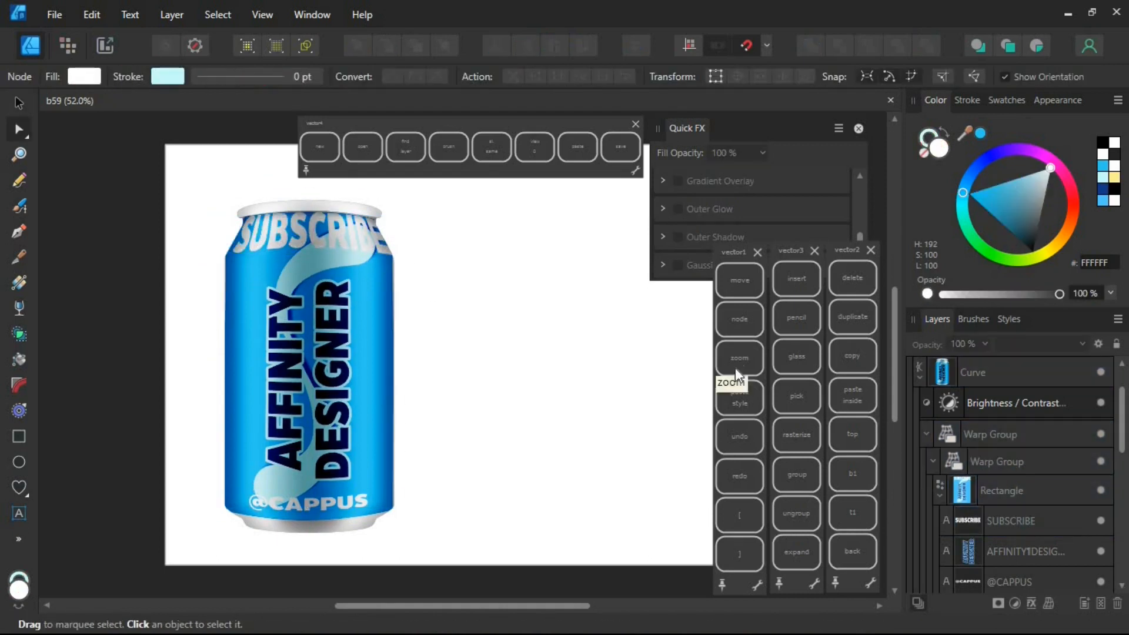
- Add a new layer above the can group and draw a rectangle on the empty area beside the can
{"action": "left_click", "coordinate": [734, 367]}
{"action": "left_click_drag", "start_coordinate": [618, 375], "coordinate": [543, 389]}
{"action": "left_click", "coordinate": [738, 358]}
{"action": "left_click", "coordinate": [919, 378]}
{"action": "left_click", "coordinate": [1084, 604]}
{"action": "left_click", "coordinate": [20, 437]}
{"action": "left_click_drag", "start_coordinate": [395, 465], "coordinate": [633, 256]}
- Set the rectangle's stroke width to 0 pt, narrow it slightly and fill it with a blue sampled from the can
{"action": "left_click", "coordinate": [943, 135]}
{"action": "left_click", "coordinate": [966, 100]}
{"action": "left_click_drag", "start_coordinate": [952, 150], "coordinate": [918, 152]}
{"action": "mouse_move", "coordinate": [633, 360]}
{"action": "left_mouse_down"}
{"action": "mouse_move", "coordinate": [604, 362]}
{"action": "mouse_move", "coordinate": [623, 361]}
{"action": "left_mouse_up"}
{"action": "left_click", "coordinate": [795, 394]}
{"action": "left_click", "coordinate": [296, 400]}
{"action": "left_click", "coordinate": [302, 400]}
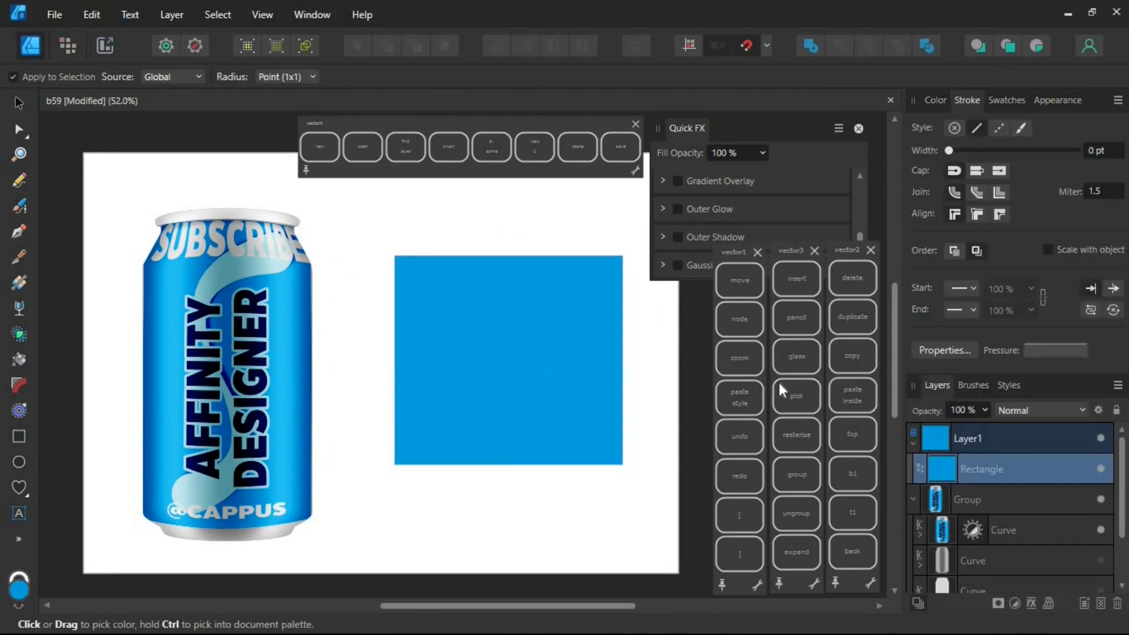
- Enlarge the blue rectangle slightly and reposition it in the free space beside the can
{"action": "left_click", "coordinate": [739, 281]}
{"action": "left_click_drag", "start_coordinate": [395, 256], "coordinate": [358, 222]}
{"action": "left_click_drag", "start_coordinate": [490, 356], "coordinate": [503, 385]}
- Draw a circle over the blue rectangle, fill it with white (FFFFFF) and nudge it near the rectangle's centre
{"action": "left_click", "coordinate": [20, 461]}
{"action": "mouse_move", "coordinate": [429, 448]}
{"action": "left_mouse_down"}
{"action": "mouse_move", "coordinate": [597, 280]}
{"action": "mouse_move", "coordinate": [589, 323]}
{"action": "mouse_move", "coordinate": [597, 281]}
{"action": "left_mouse_up"}
{"action": "left_click", "coordinate": [936, 100]}
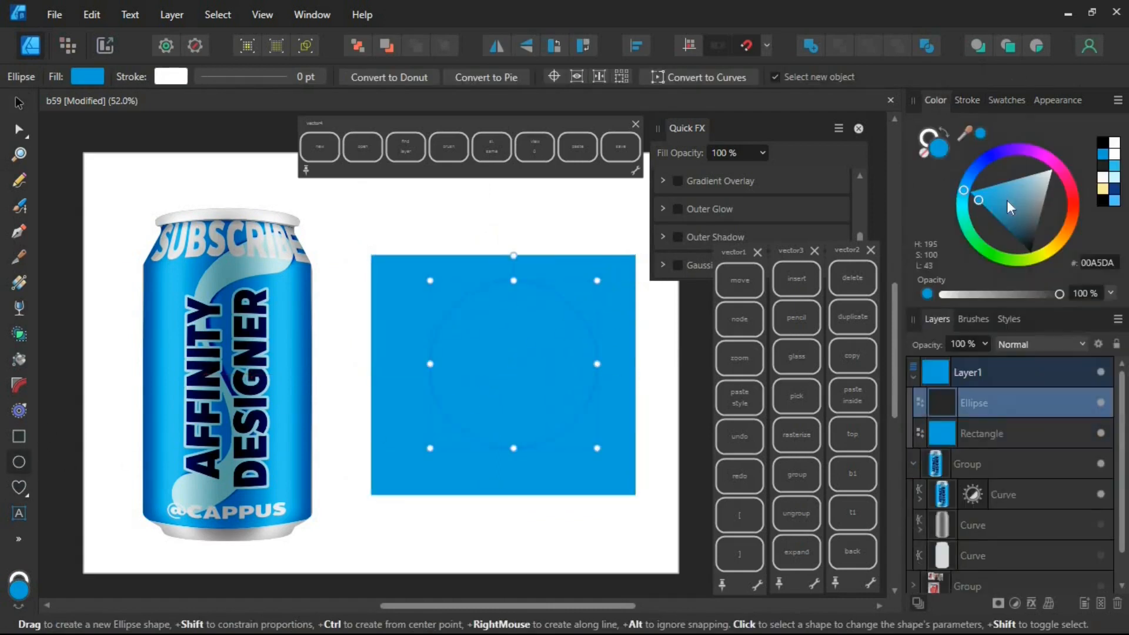
{"action": "left_click", "coordinate": [1052, 169]}
{"action": "left_click_drag", "start_coordinate": [523, 368], "coordinate": [514, 375]}
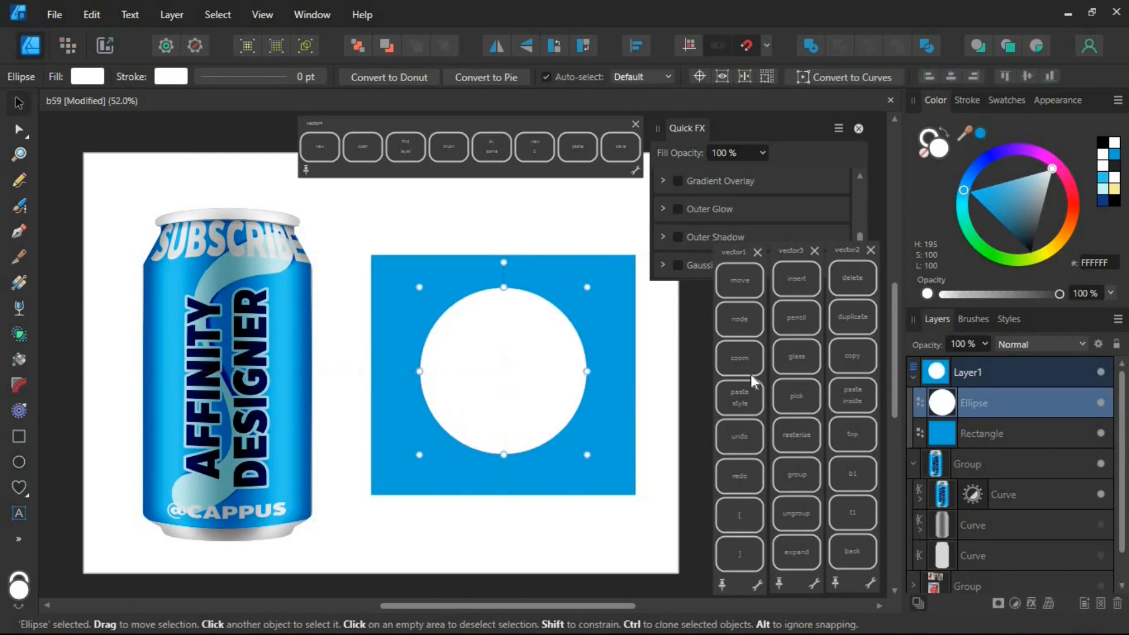
- Duplicate the white circle and set the lower copy's blend mode to Multiply
{"action": "left_click", "coordinate": [848, 322]}
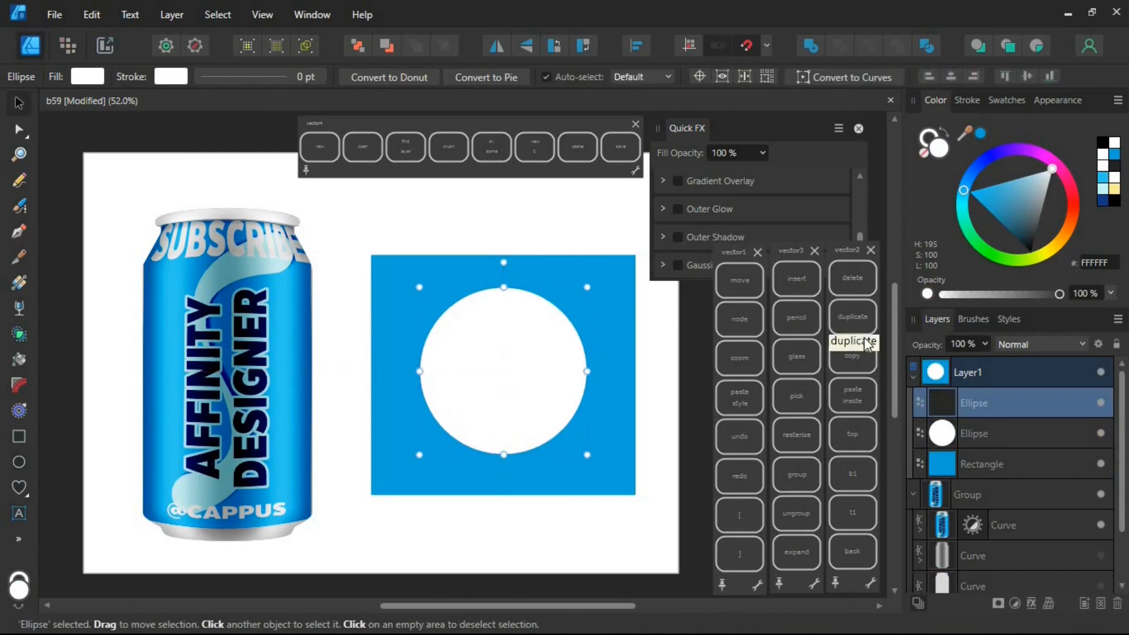
{"action": "left_click", "coordinate": [1010, 431]}
{"action": "left_click", "coordinate": [1034, 343]}
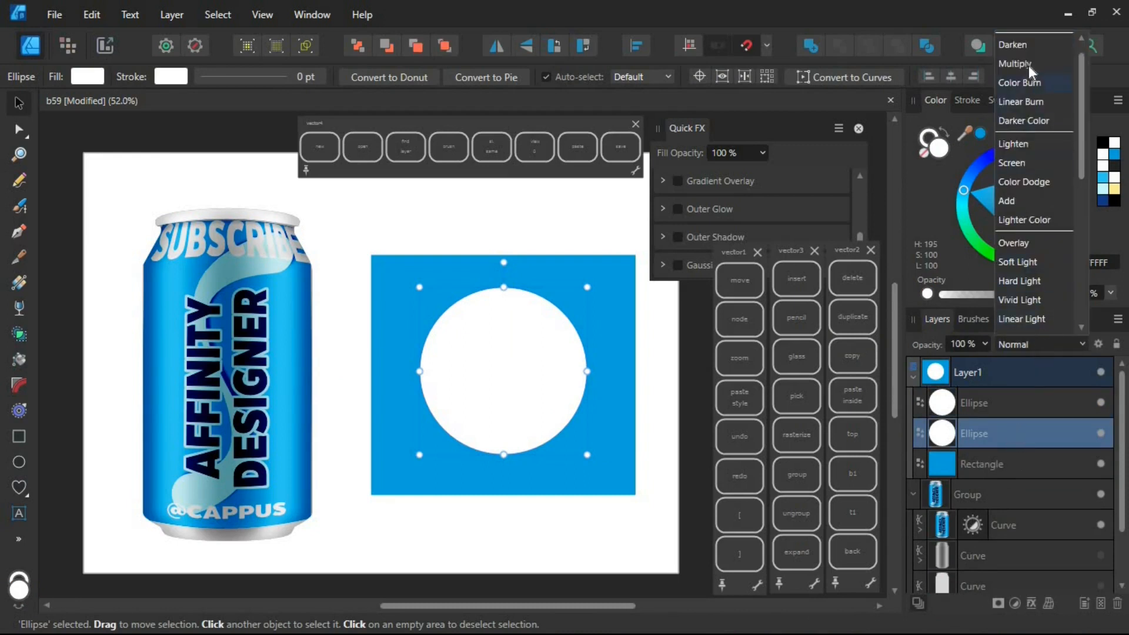
{"action": "left_click", "coordinate": [1028, 63]}
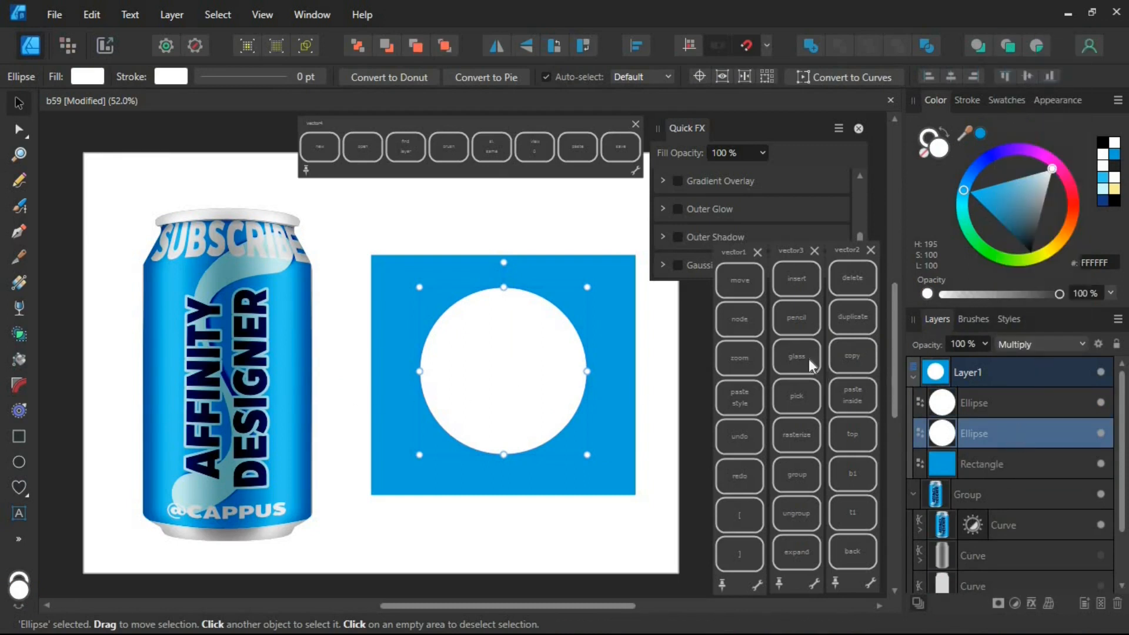
- Enable the Outer Shadow effect on the lower white circle
{"action": "left_click_drag", "start_coordinate": [693, 279], "coordinate": [694, 248]}
{"action": "left_click", "coordinate": [1006, 440]}
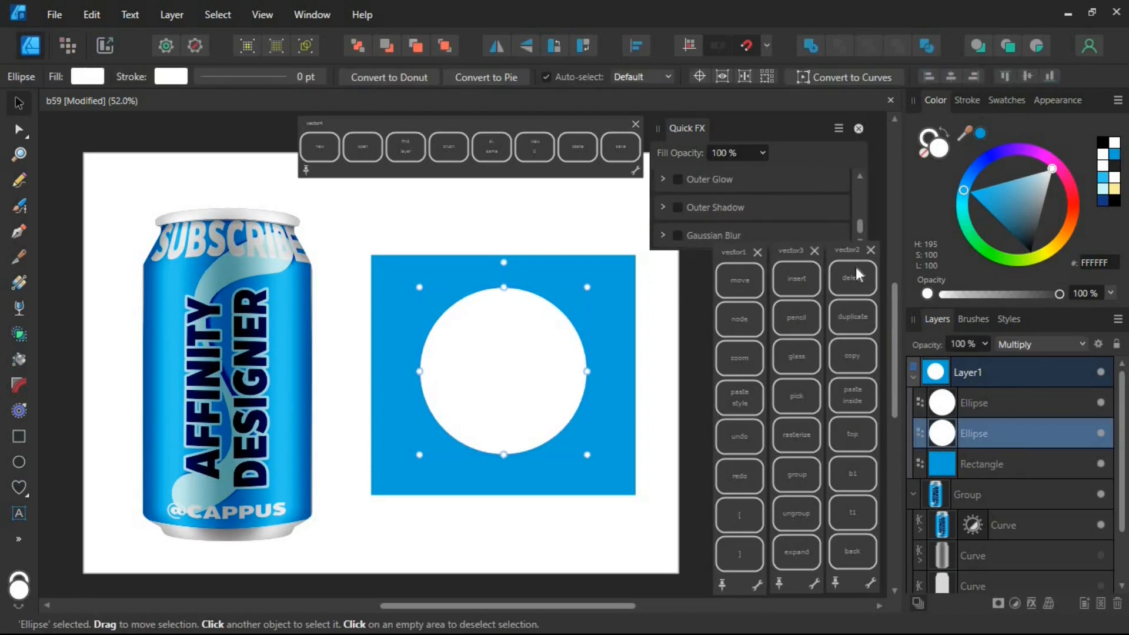
{"action": "mouse_move", "coordinate": [862, 228]}
{"action": "left_mouse_down"}
{"action": "mouse_move", "coordinate": [857, 205]}
{"action": "mouse_move", "coordinate": [857, 224]}
{"action": "left_mouse_up"}
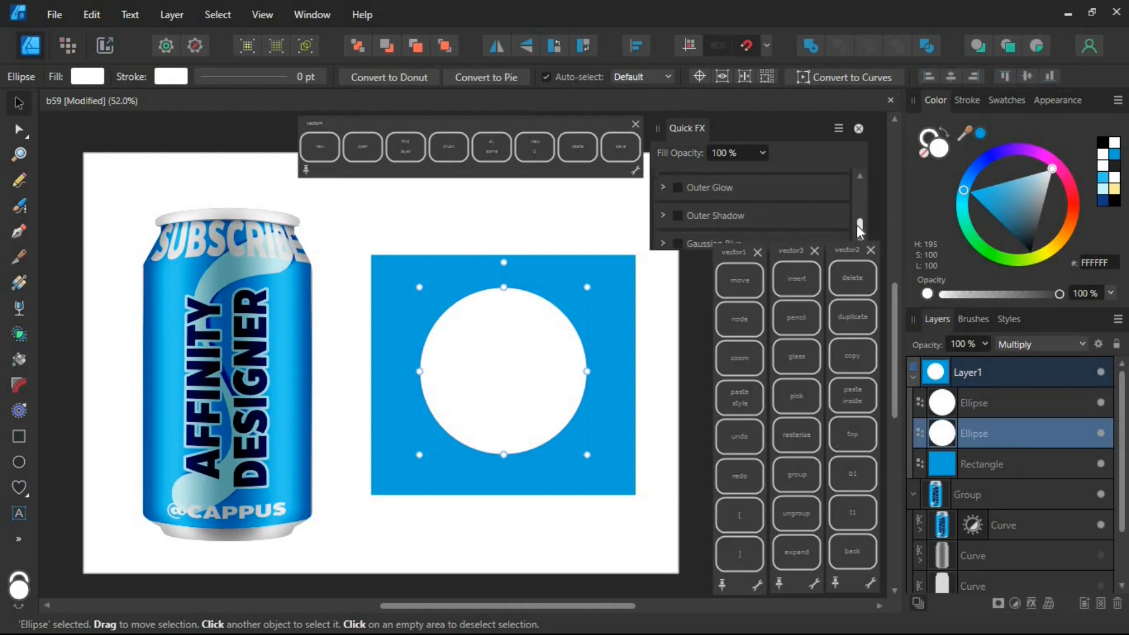
{"action": "left_click", "coordinate": [678, 216]}
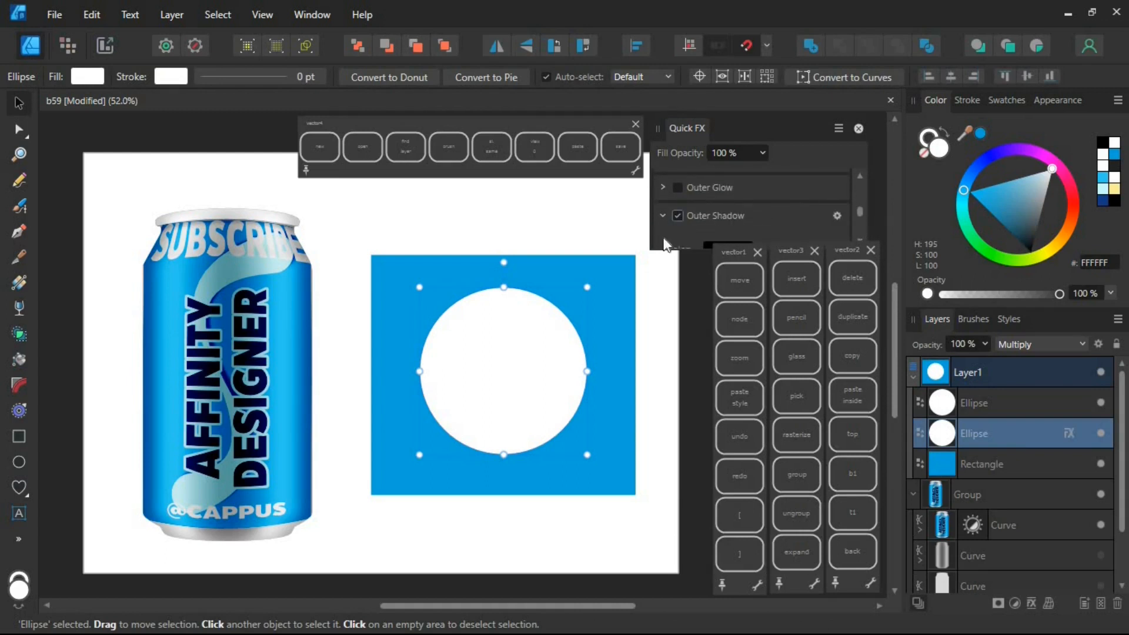
- Set the outer shadow to a 78 px offset at 270° and a 34.5 px radius, with Scale with Object enabled
{"action": "left_click", "coordinate": [836, 216]}
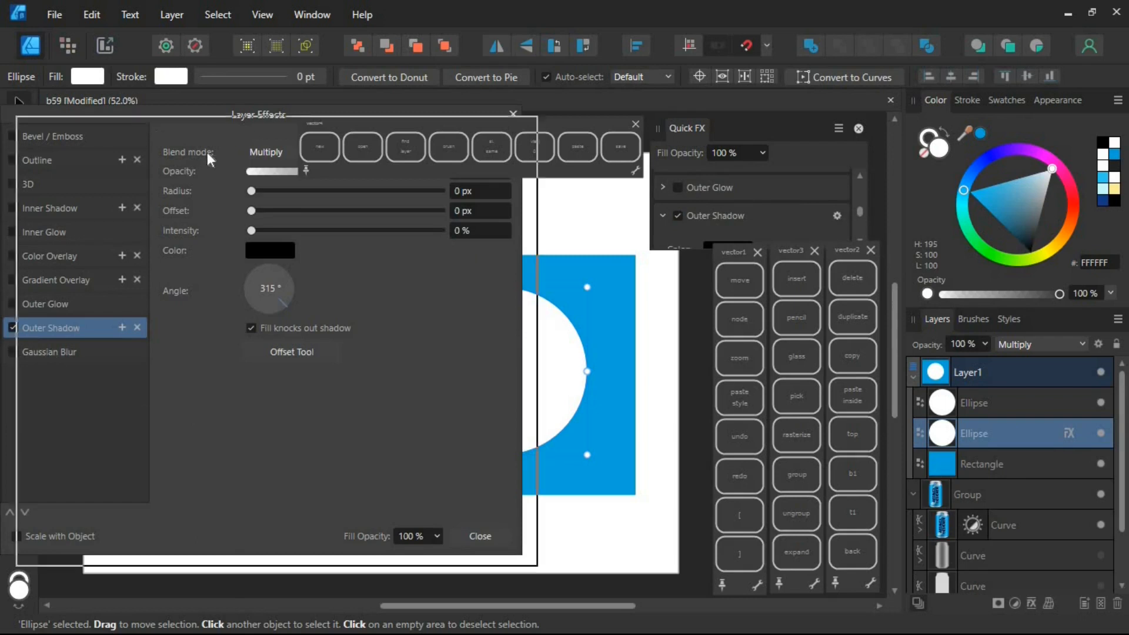
{"action": "left_click", "coordinate": [330, 386]}
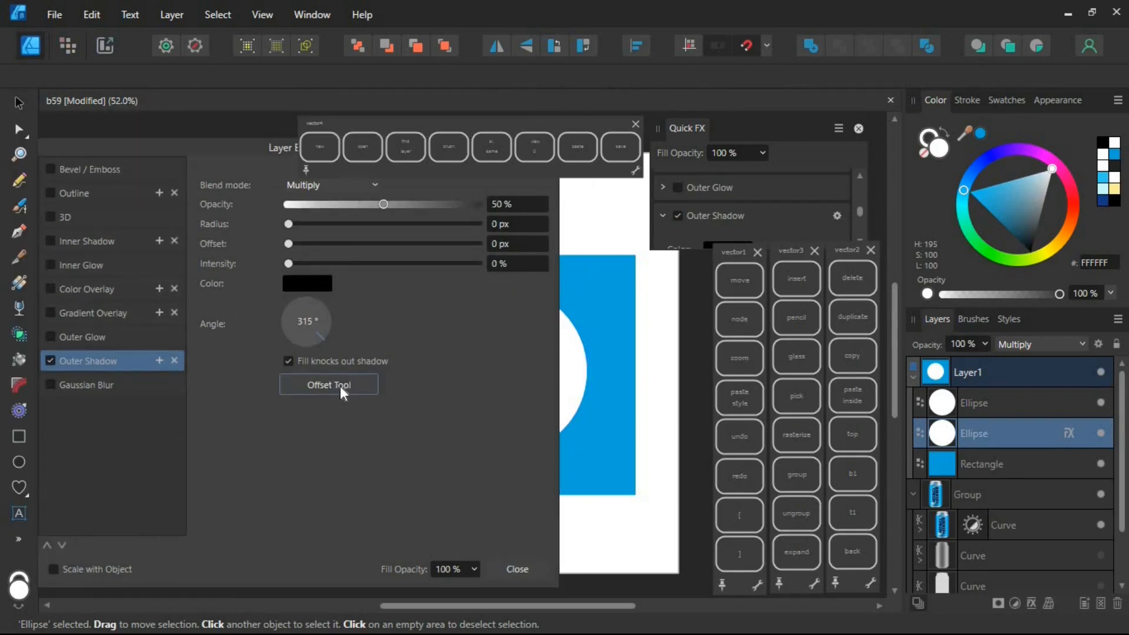
{"action": "left_click_drag", "start_coordinate": [531, 403], "coordinate": [529, 427]}
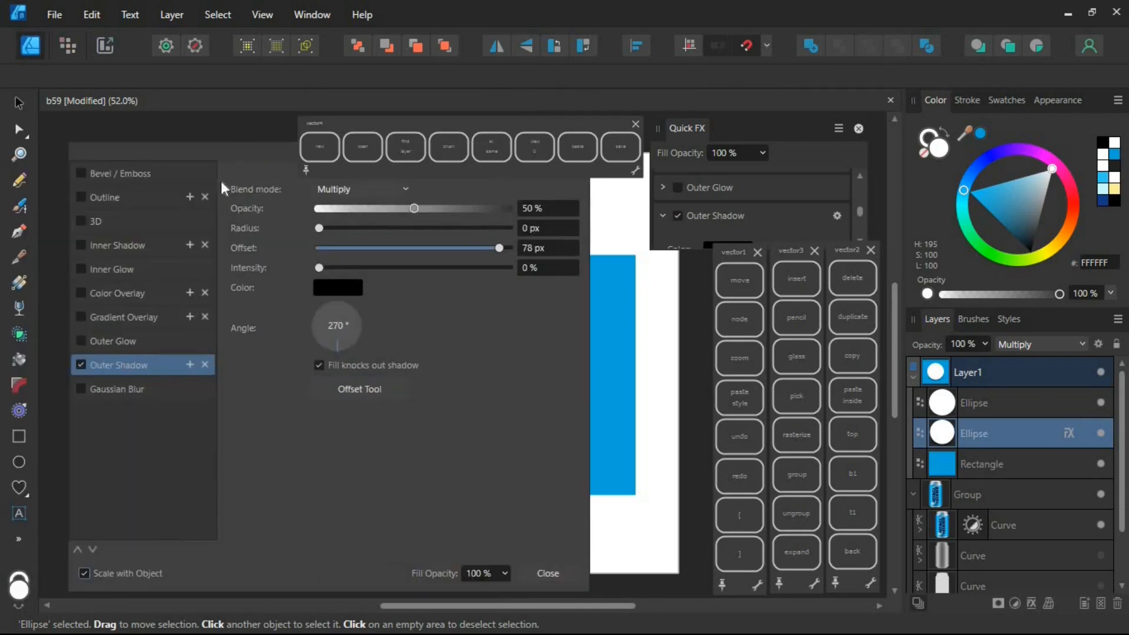
{"action": "left_click_drag", "start_coordinate": [110, 175], "coordinate": [1, 165]}
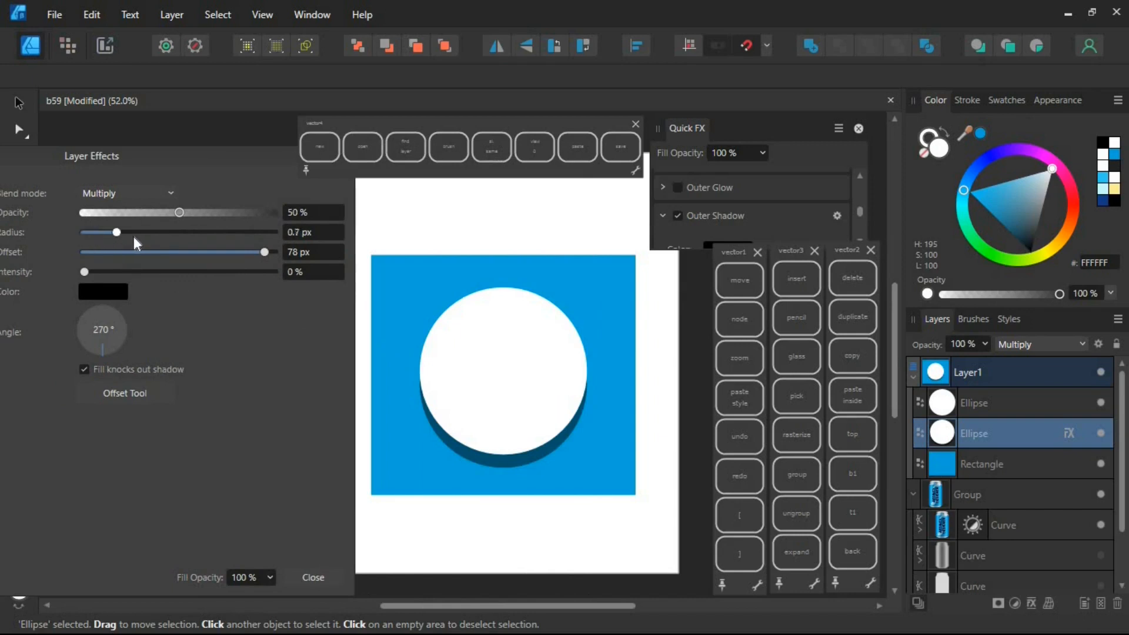
{"action": "left_click_drag", "start_coordinate": [179, 232], "coordinate": [219, 241]}
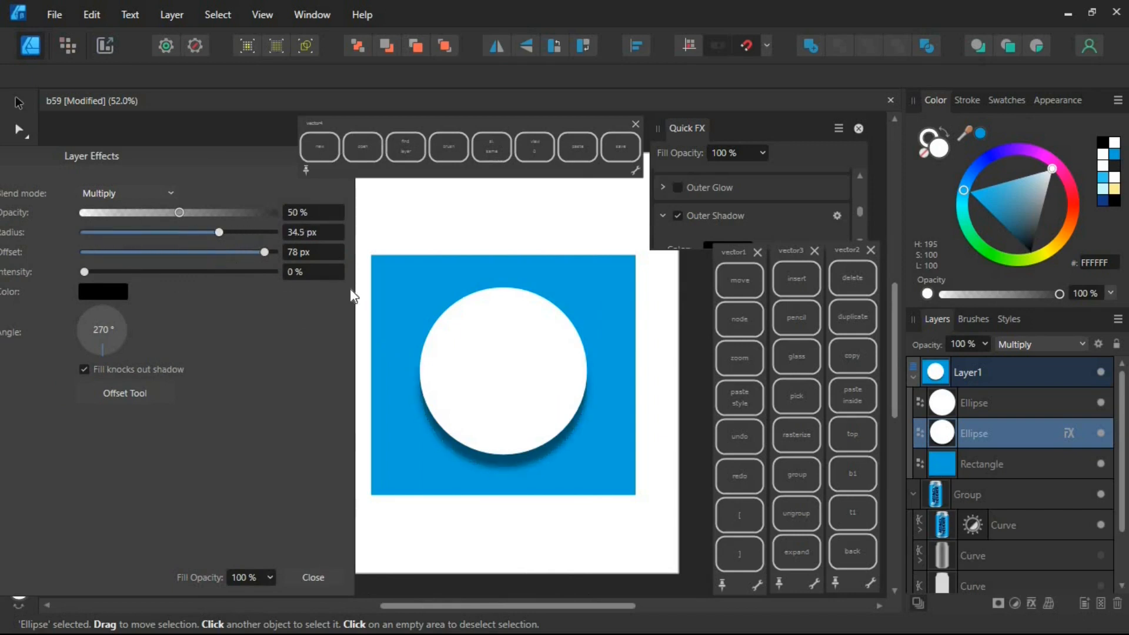
- Fill the upper circle with black (000000) and close the layer effects settings
{"action": "left_click", "coordinate": [1007, 407]}
{"action": "left_click", "coordinate": [1032, 254]}
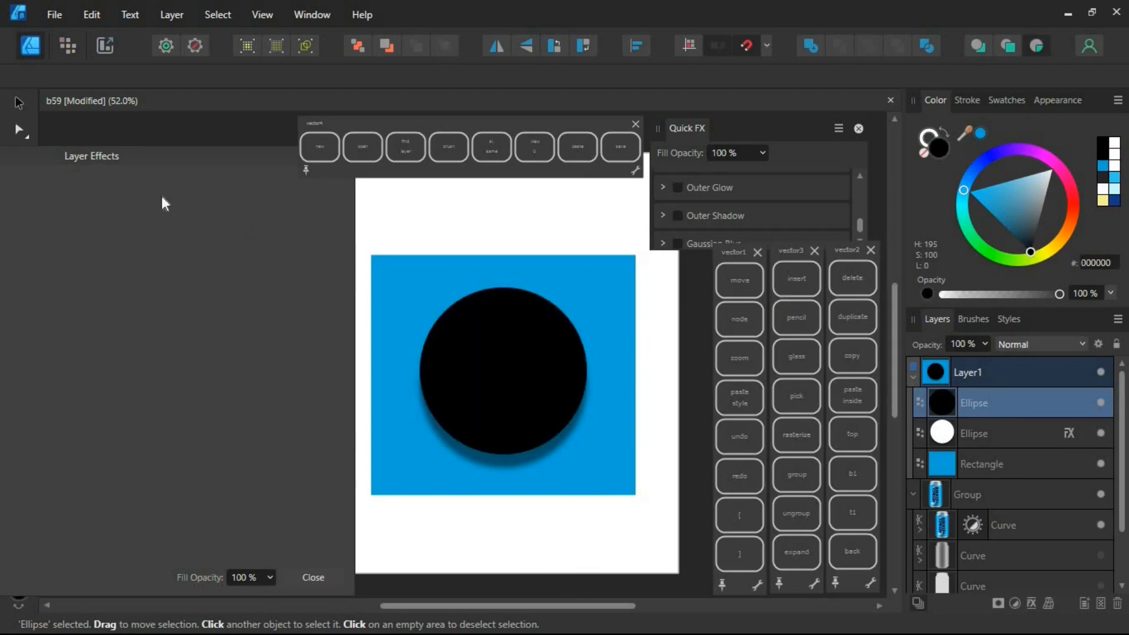
{"action": "left_click_drag", "start_coordinate": [200, 157], "coordinate": [227, 226]}
{"action": "left_click", "coordinate": [369, 228]}
- Draw a white-filled freehand crescent inside the black circle along its lower edge and smooth the crescent's inner curve
{"action": "left_click", "coordinate": [19, 180]}
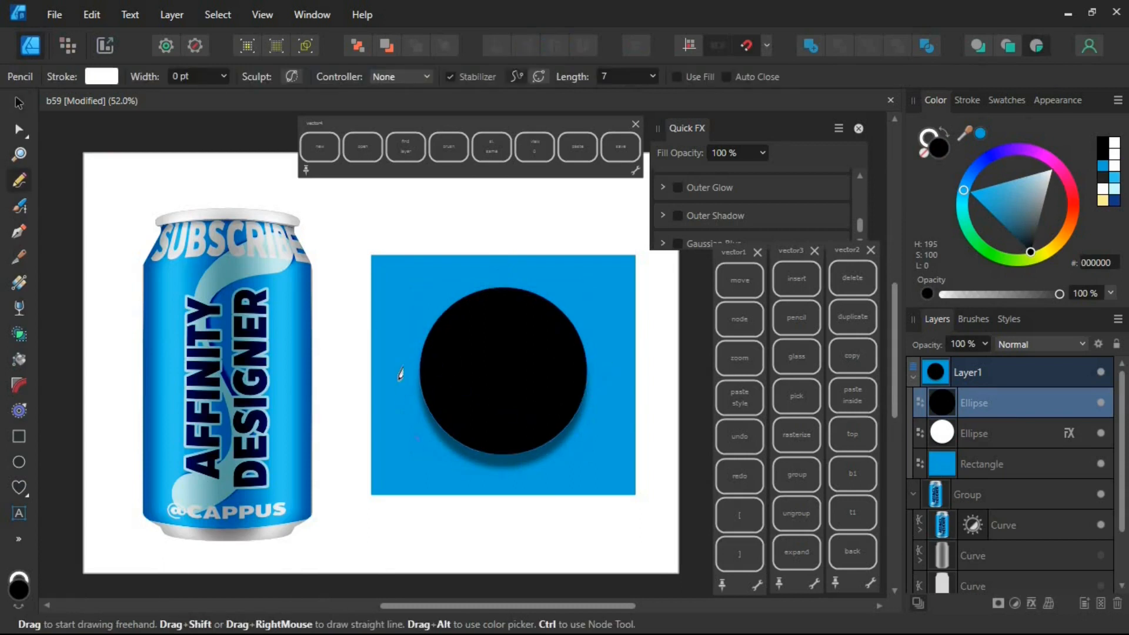
{"action": "left_click_drag", "start_coordinate": [406, 337], "coordinate": [602, 382]}
{"action": "left_click", "coordinate": [517, 420], "text": "ctrl"}
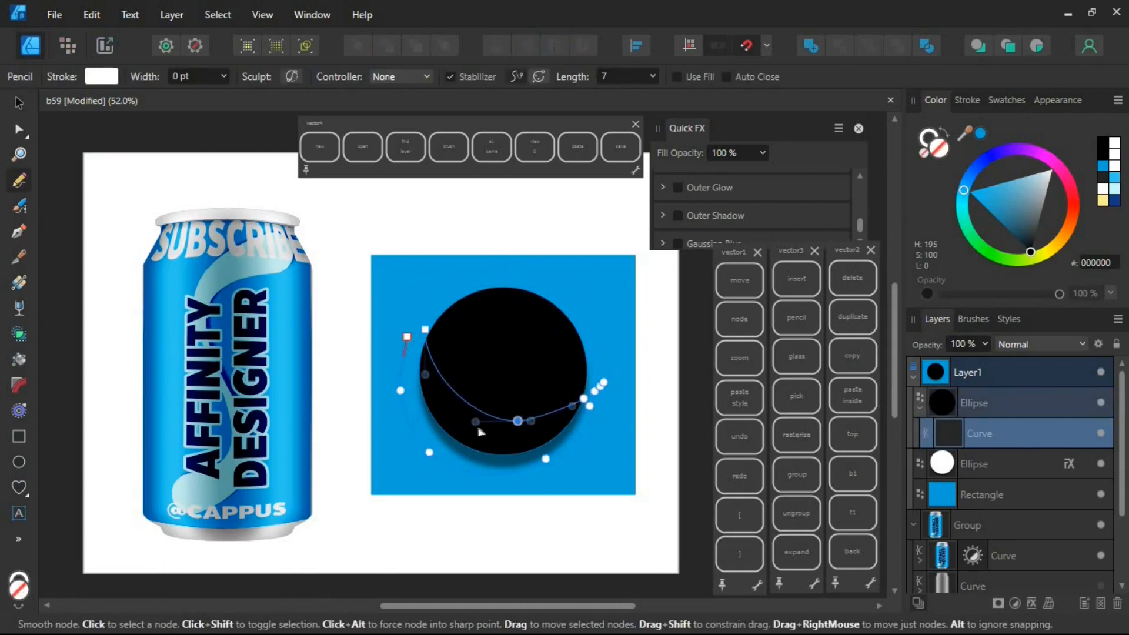
{"action": "left_click_drag", "start_coordinate": [1038, 187], "coordinate": [1052, 169]}
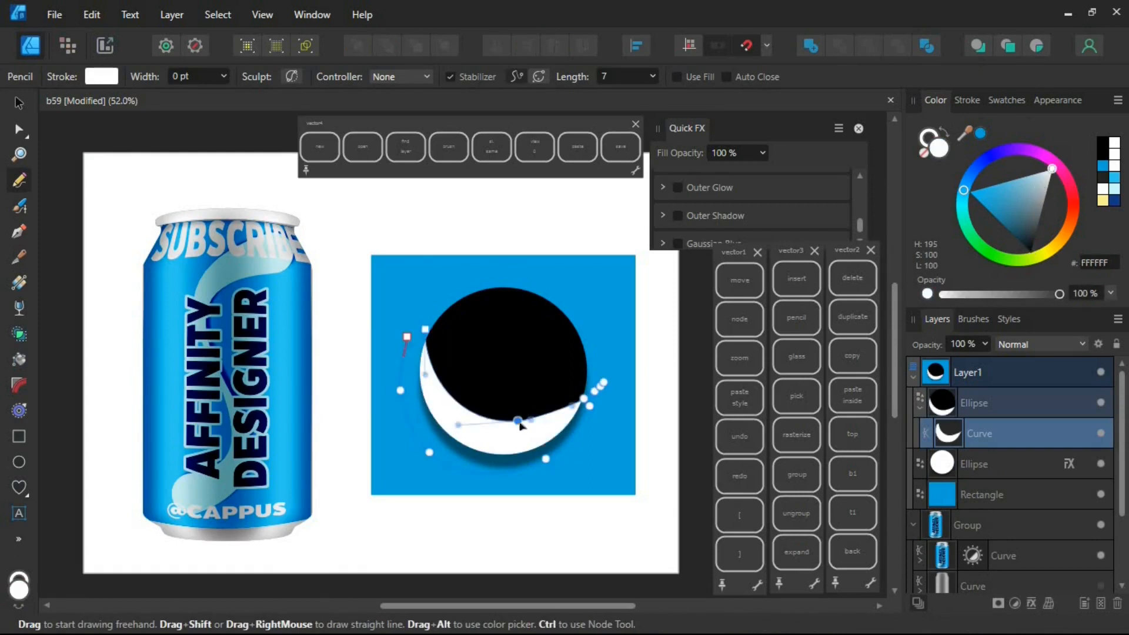
{"action": "left_click_drag", "start_coordinate": [461, 433], "coordinate": [457, 434]}
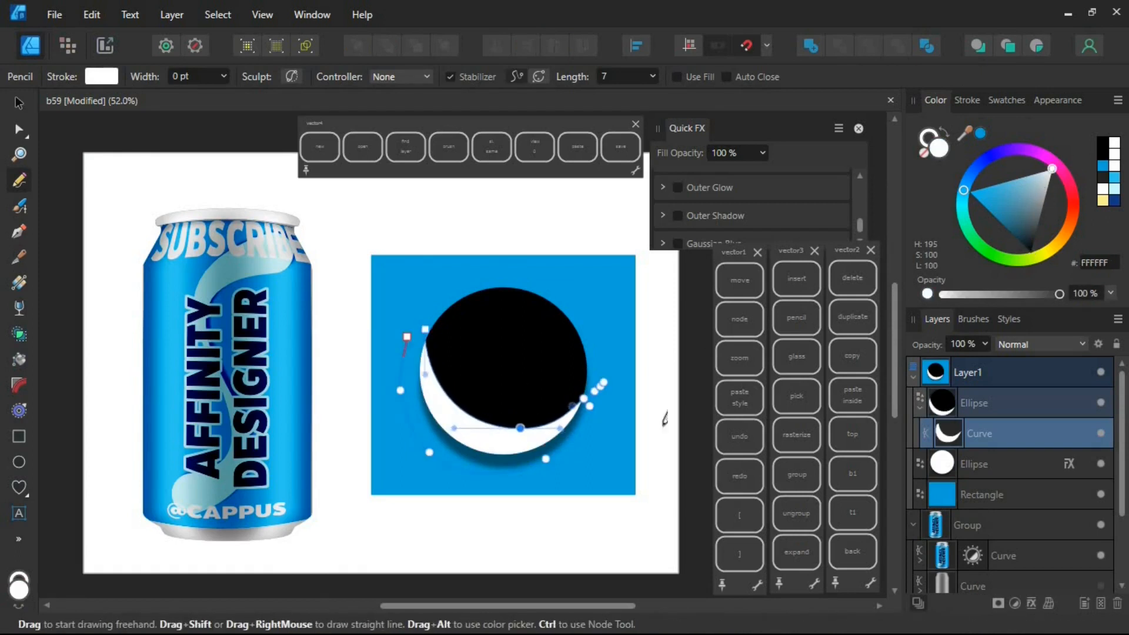
- Apply a transparency gradient from the black circle's upper part toward its lower edge and set the type to Radial
{"action": "left_click", "coordinate": [996, 407]}
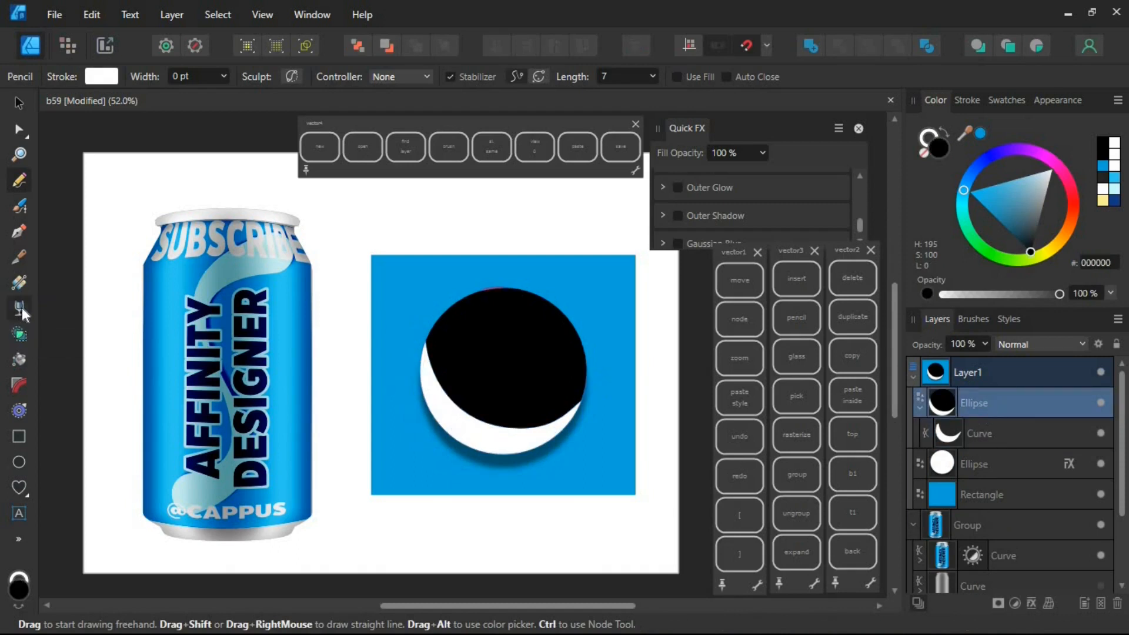
{"action": "left_click", "coordinate": [19, 308]}
{"action": "left_click_drag", "start_coordinate": [515, 336], "coordinate": [478, 434]}
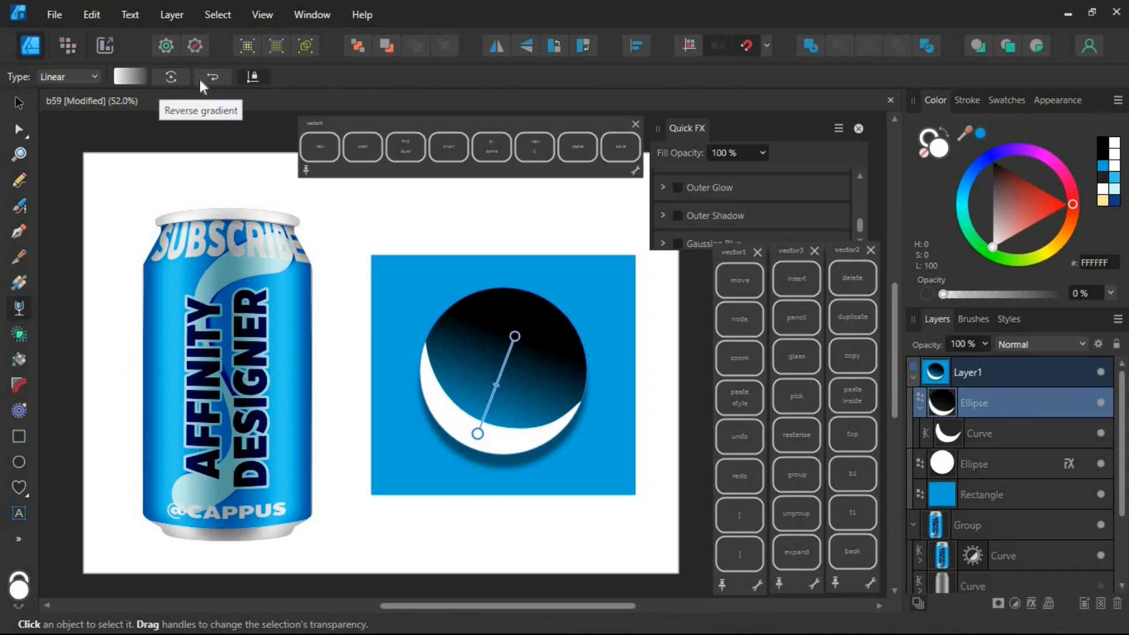
{"action": "left_click", "coordinate": [83, 77]}
{"action": "left_click", "coordinate": [66, 151]}
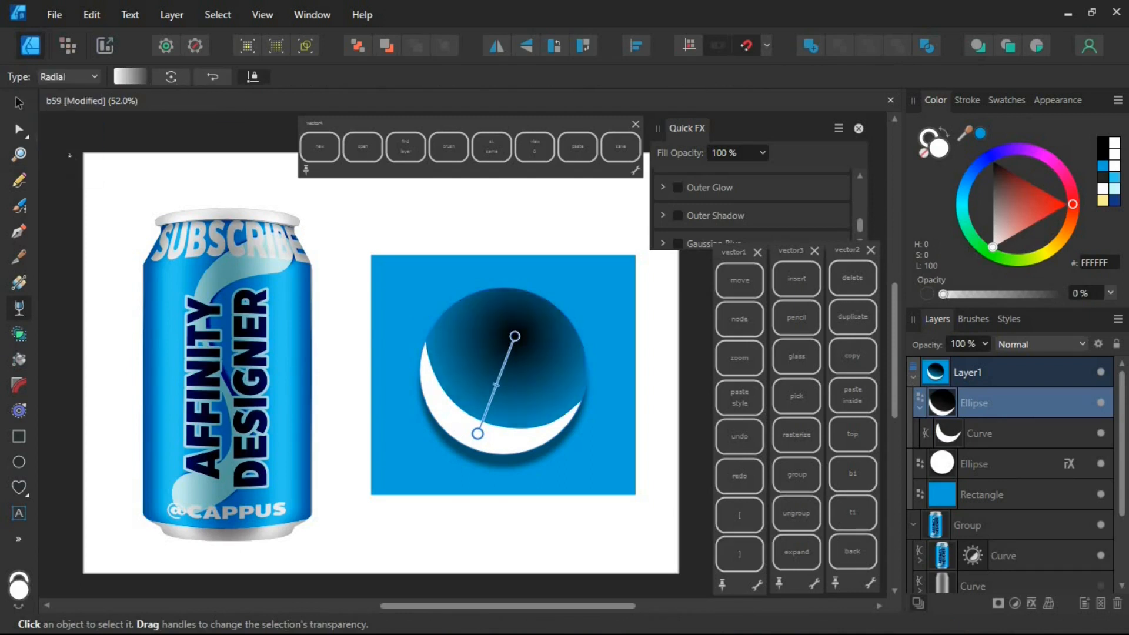
- Reverse the radial transparency and reposition it so the circle is clear in the centre and dark toward its upper edge
{"action": "left_click", "coordinate": [212, 77]}
{"action": "mouse_move", "coordinate": [515, 336]}
{"action": "left_mouse_down"}
{"action": "mouse_move", "coordinate": [503, 371]}
{"action": "mouse_move", "coordinate": [513, 343]}
{"action": "left_mouse_up"}
{"action": "left_click_drag", "start_coordinate": [492, 396], "coordinate": [492, 413]}
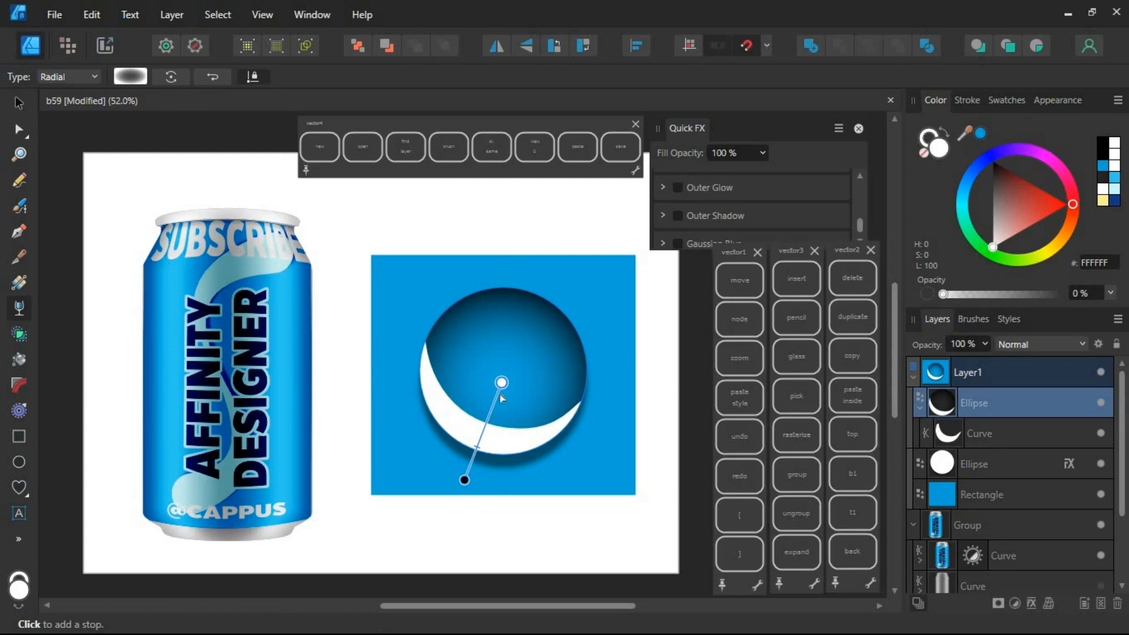
- Set the crescent's blend mode to Overlay and apply a Gaussian Blur with a 61 px radius
{"action": "left_click", "coordinate": [993, 436]}
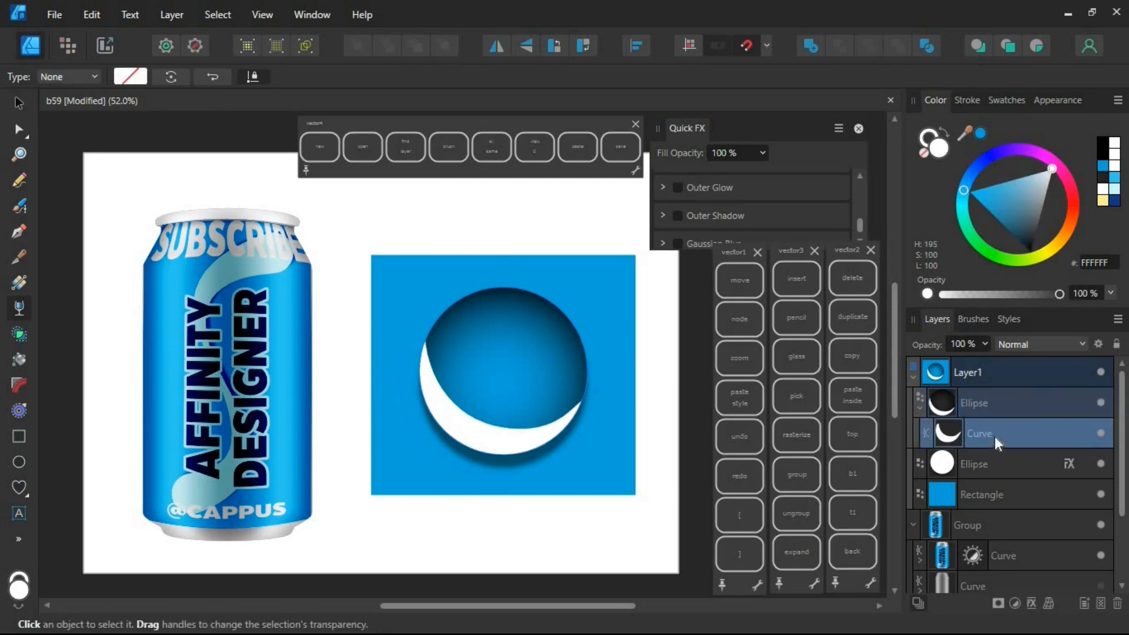
{"action": "left_click", "coordinate": [1066, 342]}
{"action": "left_click", "coordinate": [1046, 200]}
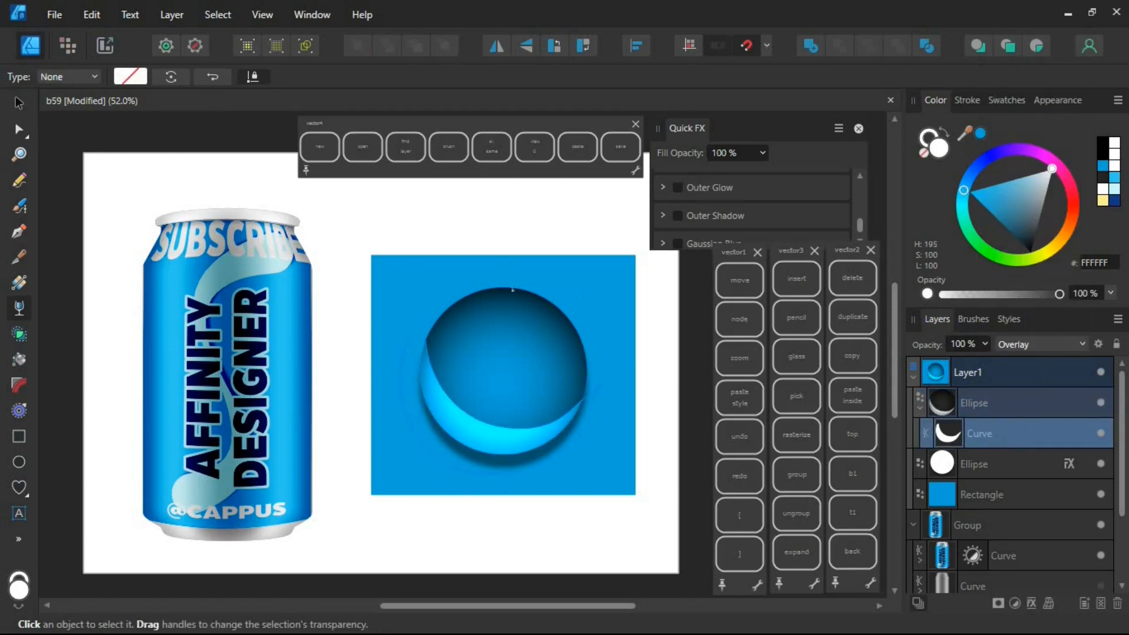
{"action": "left_click_drag", "start_coordinate": [859, 222], "coordinate": [788, 235]}
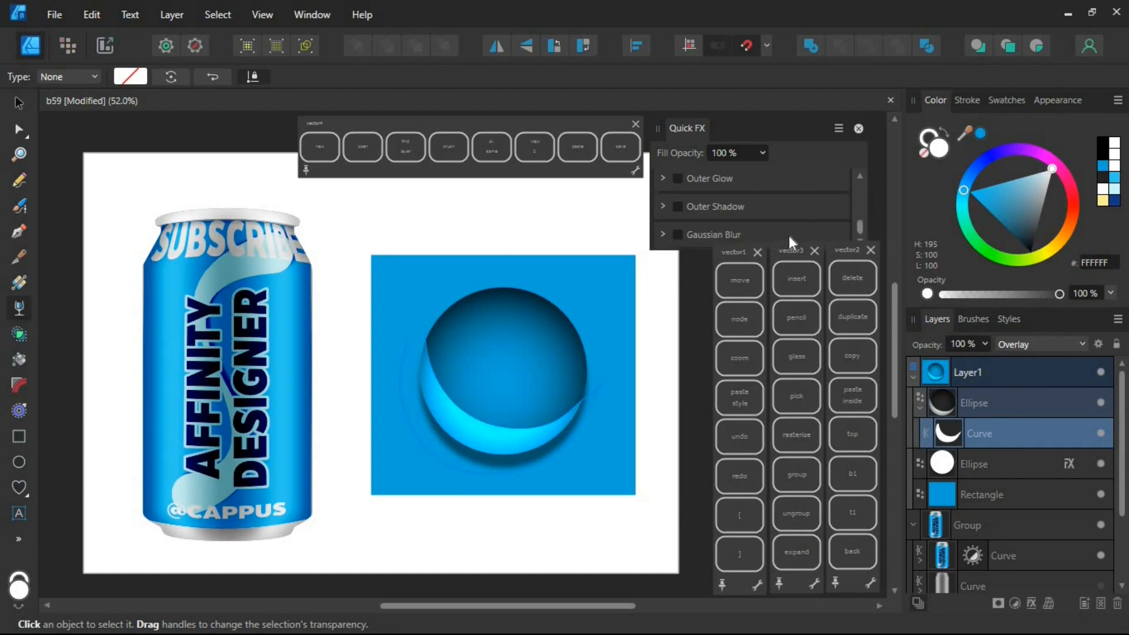
{"action": "scroll", "coordinate": [857, 221], "scroll_direction": "down", "scroll_amount": 1}
{"action": "left_click_drag", "start_coordinate": [704, 217], "coordinate": [765, 217]}
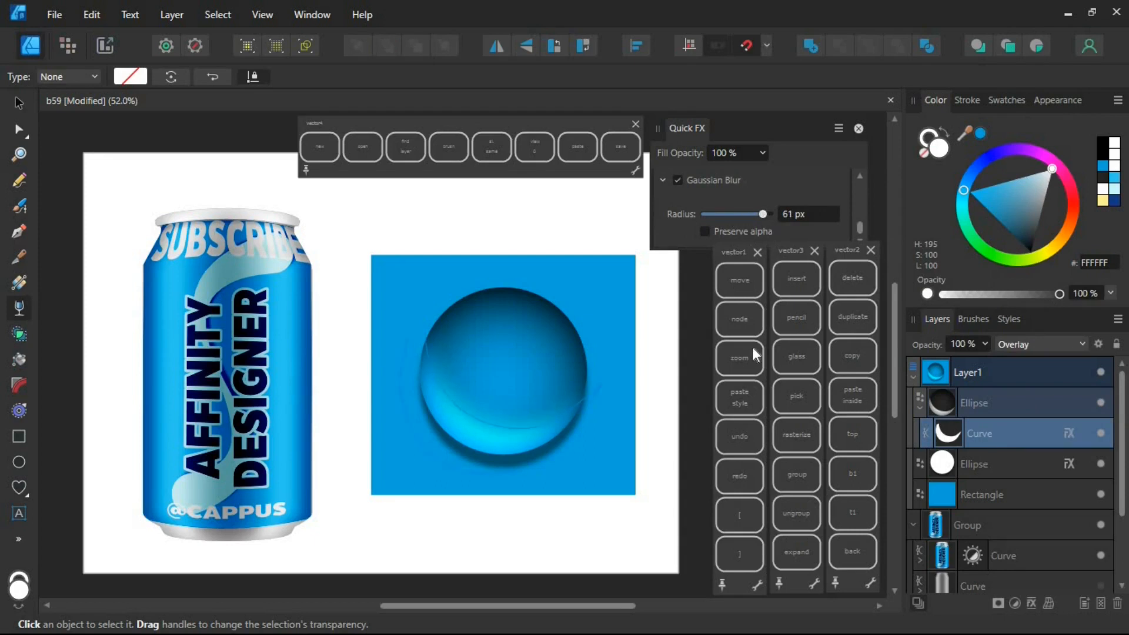
- Draw a small white highlight circle in the droplet's upper part and fade it downward with a transparency gradient
{"action": "left_click", "coordinate": [19, 462]}
{"action": "left_click_drag", "start_coordinate": [486, 378], "coordinate": [551, 322]}
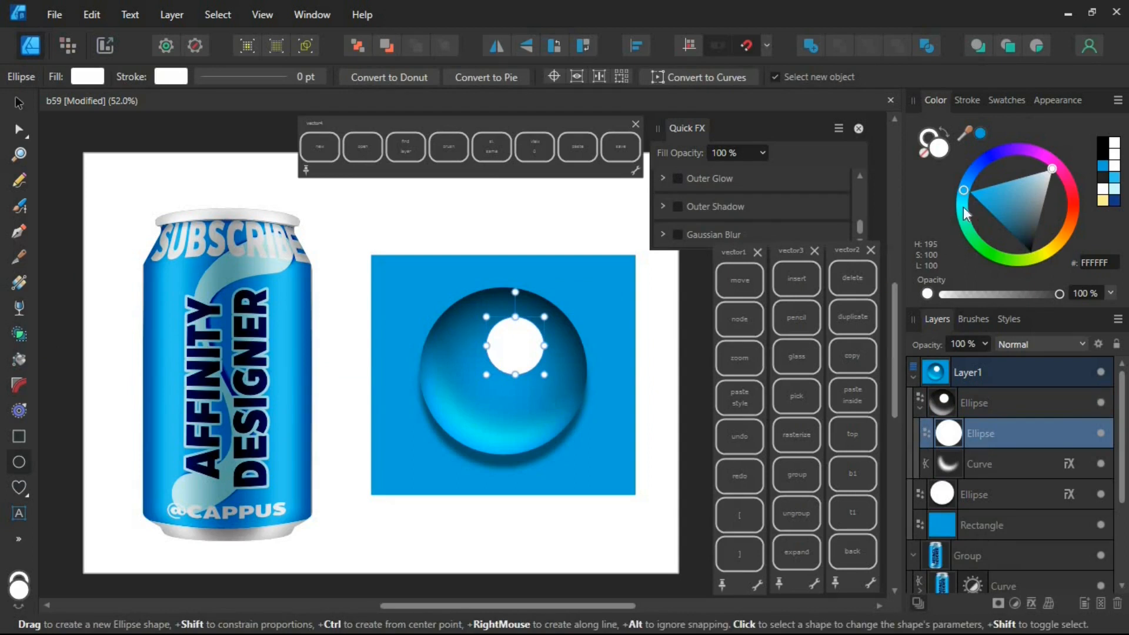
{"action": "left_click", "coordinate": [18, 306]}
{"action": "mouse_move", "coordinate": [515, 316]}
{"action": "left_mouse_down"}
{"action": "mouse_move", "coordinate": [503, 375]}
{"action": "mouse_move", "coordinate": [515, 363]}
{"action": "mouse_move", "coordinate": [510, 337]}
{"action": "mouse_move", "coordinate": [544, 334]}
{"action": "left_mouse_up"}
{"action": "left_click", "coordinate": [28, 104]}
- Group the droplet's two main ellipses, leaving the blue rectangle out of the group
{"action": "left_click", "coordinate": [614, 341]}
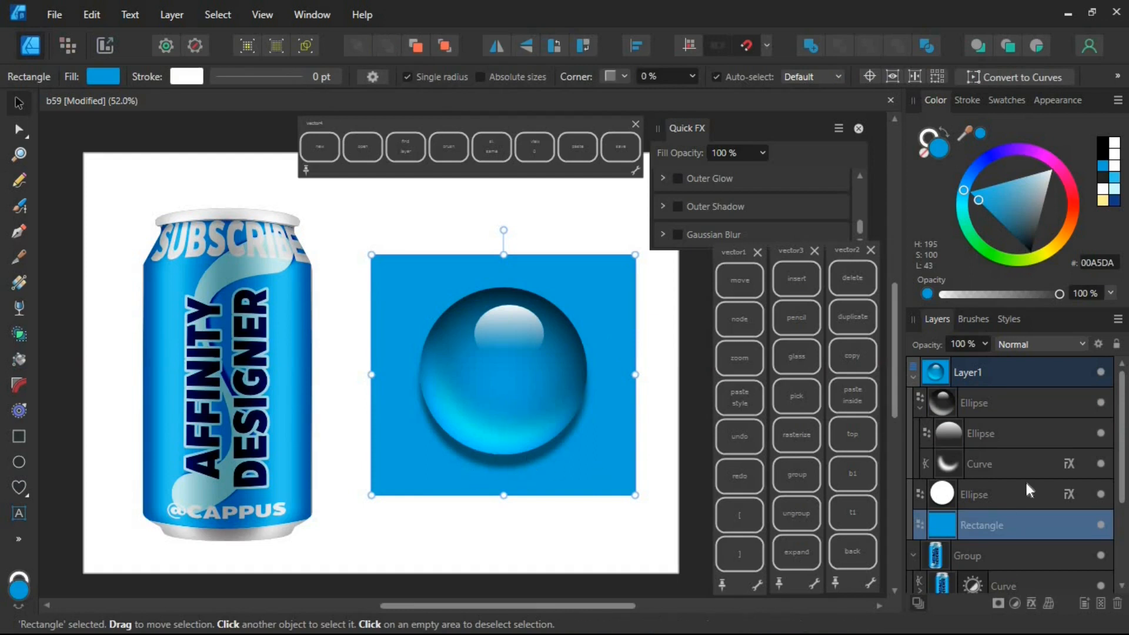
{"action": "left_click", "coordinate": [919, 408]}
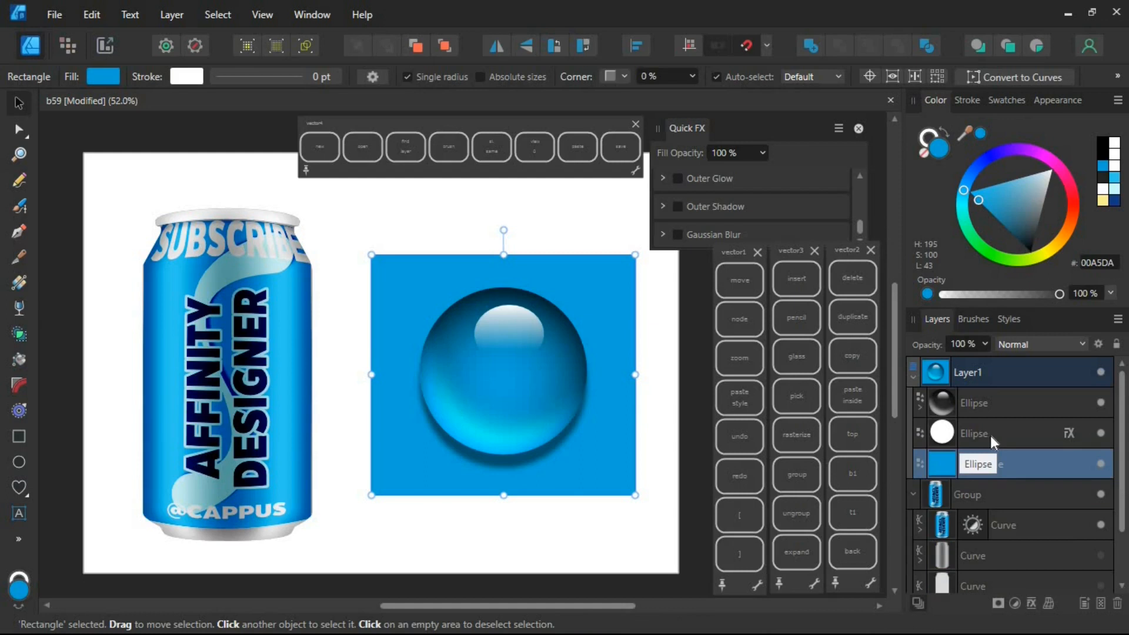
{"action": "left_click", "coordinate": [989, 429]}
{"action": "left_click", "coordinate": [1006, 408], "text": "shift"}
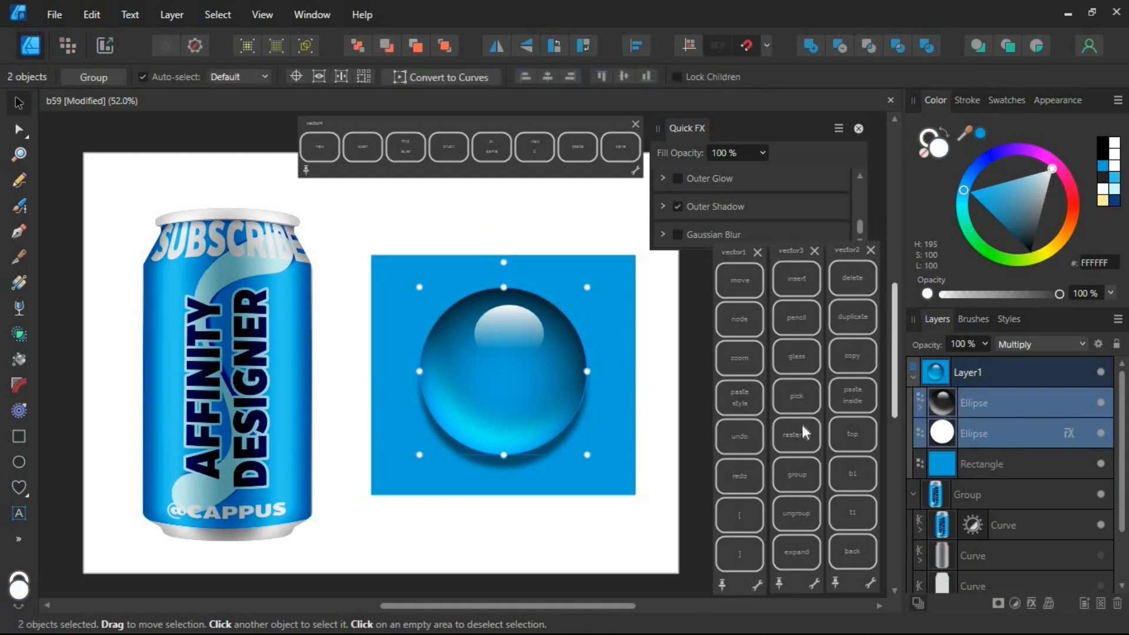
{"action": "left_click", "coordinate": [799, 474]}
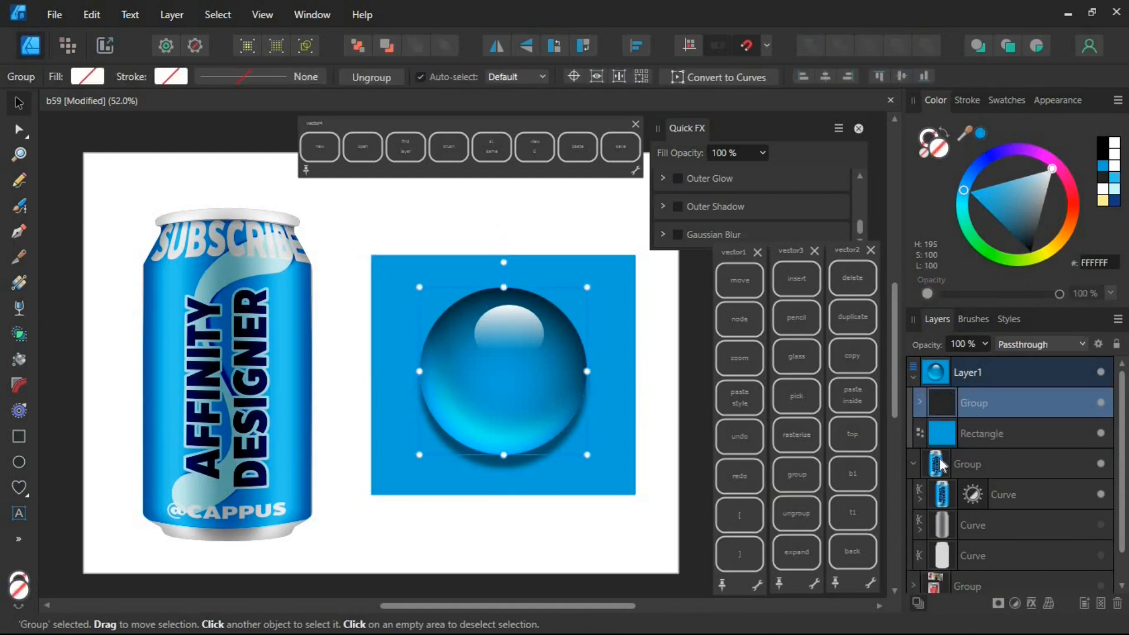
- Recolour the backdrop rectangle behind the droplet to green (7ADA00)
{"action": "left_click", "coordinate": [998, 436]}
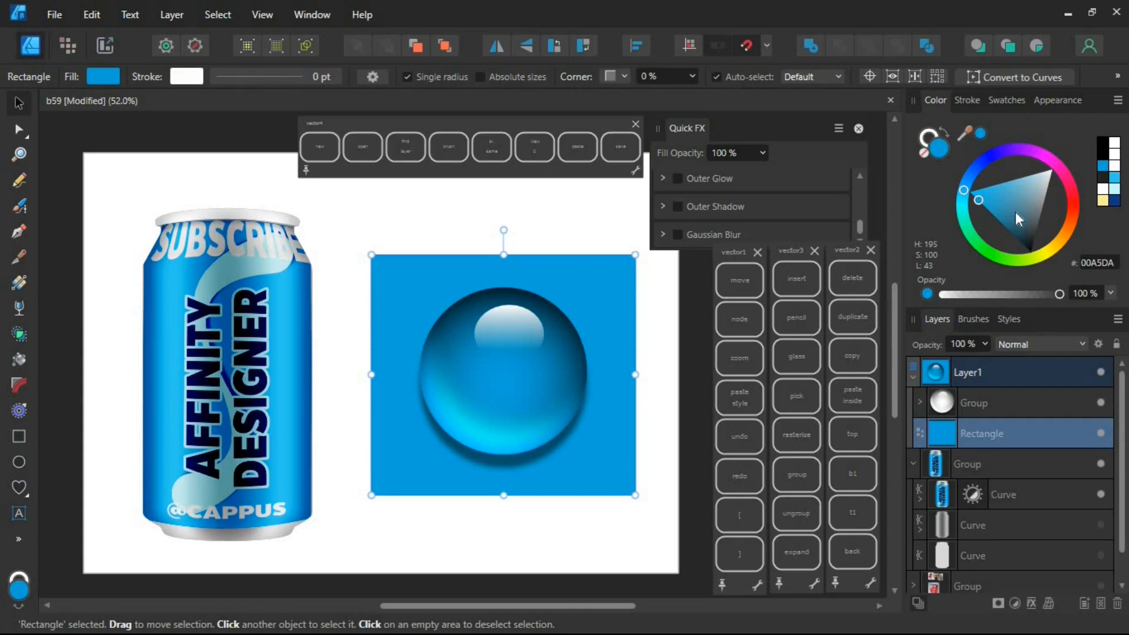
{"action": "left_click_drag", "start_coordinate": [967, 207], "coordinate": [1020, 244]}
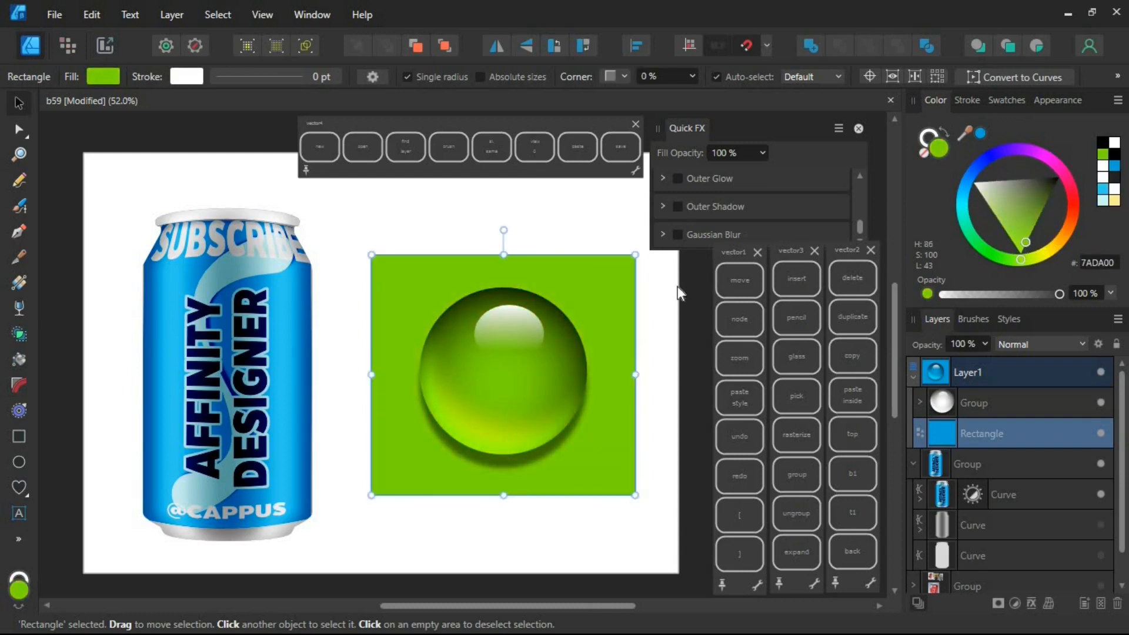
- Apply a slight Gaussian Blur to the small highlight circle inside the droplet group and deselect it
{"action": "left_click", "coordinate": [538, 326]}
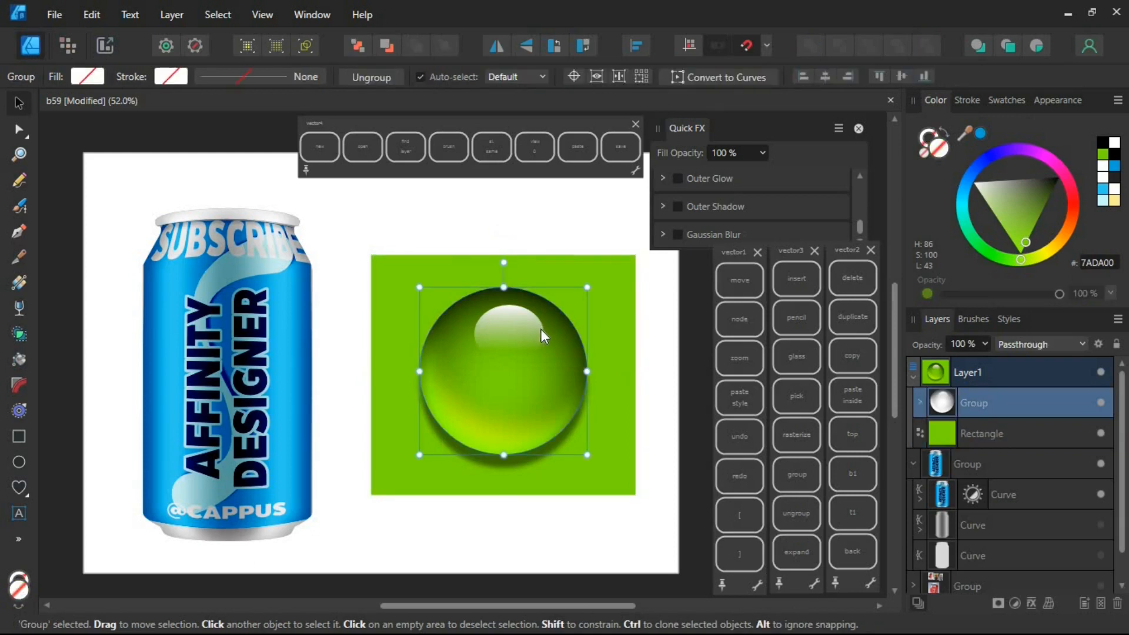
{"action": "double_click", "coordinate": [541, 330]}
{"action": "left_click", "coordinate": [546, 332]}
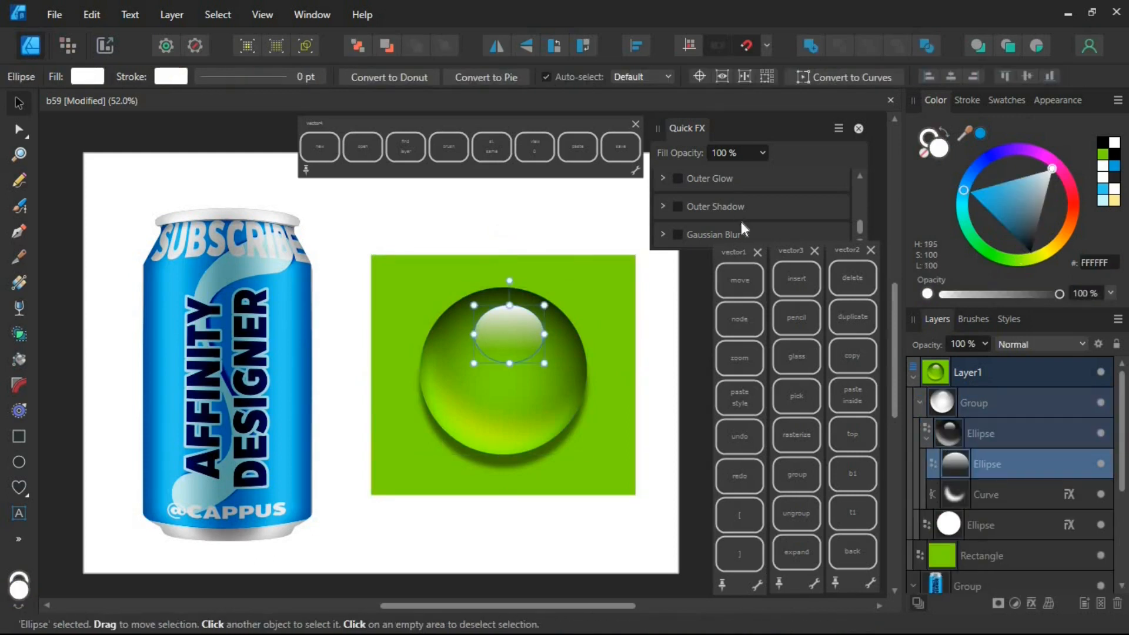
{"action": "left_click", "coordinate": [729, 234]}
{"action": "left_click_drag", "start_coordinate": [706, 216], "coordinate": [731, 217]}
{"action": "left_click", "coordinate": [670, 356]}
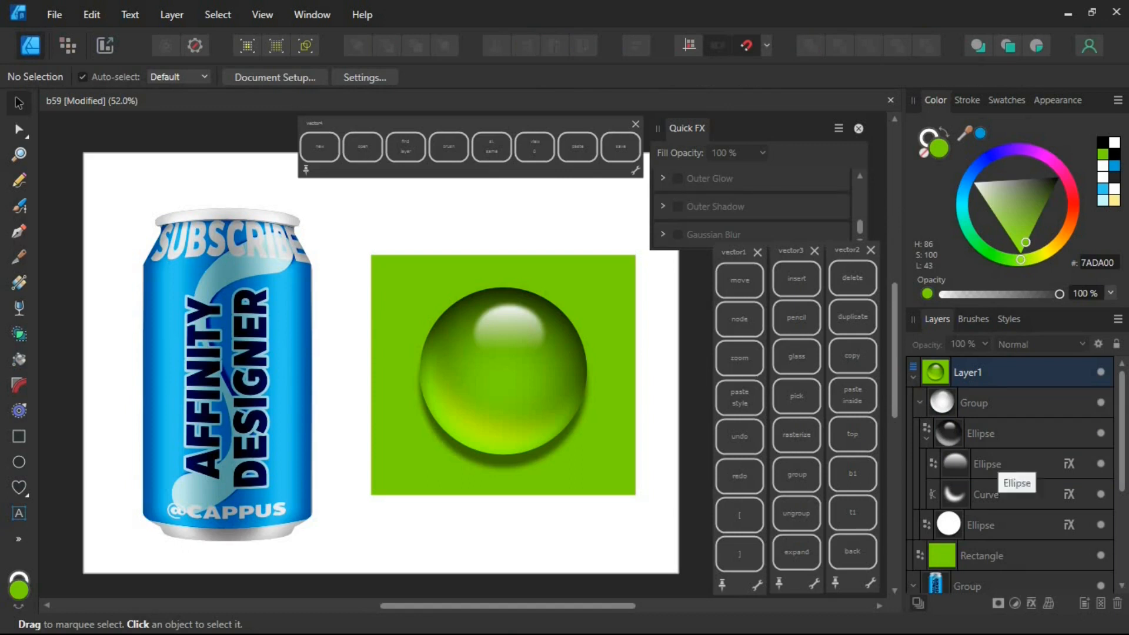
- Collapse the droplet's nested layers and hide the green rectangle
{"action": "left_click", "coordinate": [927, 438]}
{"action": "left_click", "coordinate": [920, 403]}
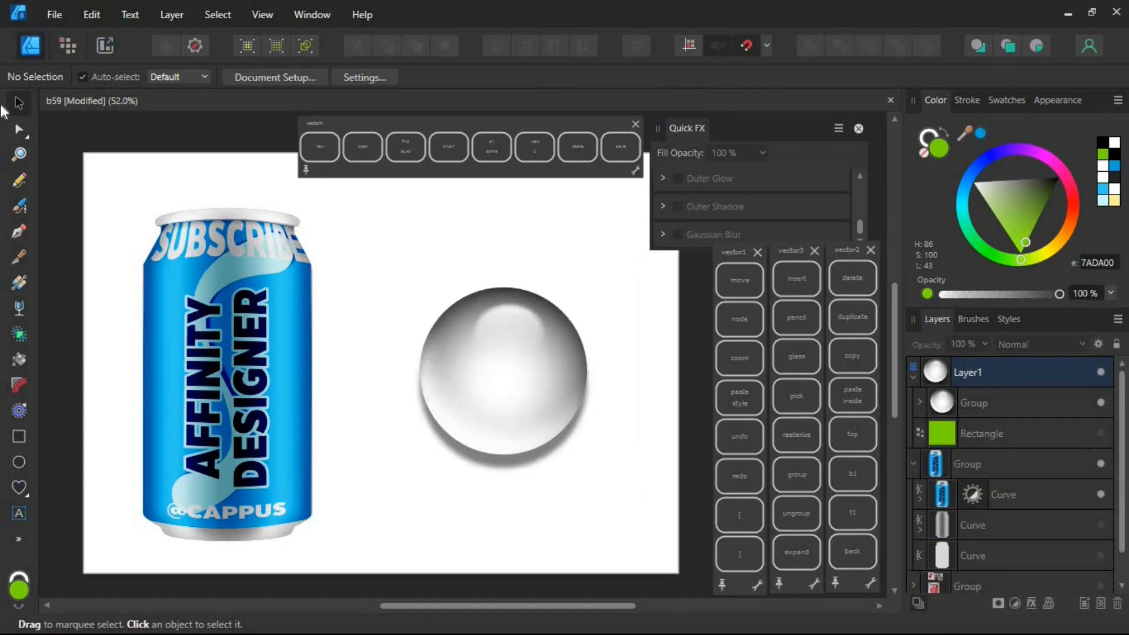
- Move the droplet group onto the can's label and shift the can and droplet together toward the middle of the page
{"action": "left_click", "coordinate": [1020, 403]}
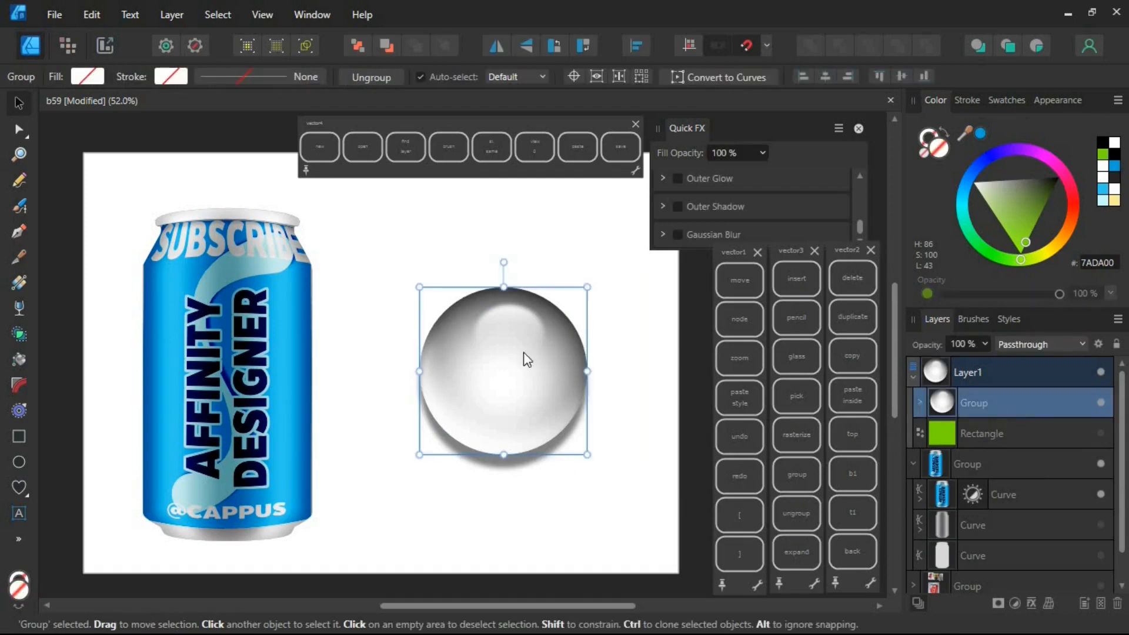
{"action": "left_click_drag", "start_coordinate": [524, 355], "coordinate": [248, 312]}
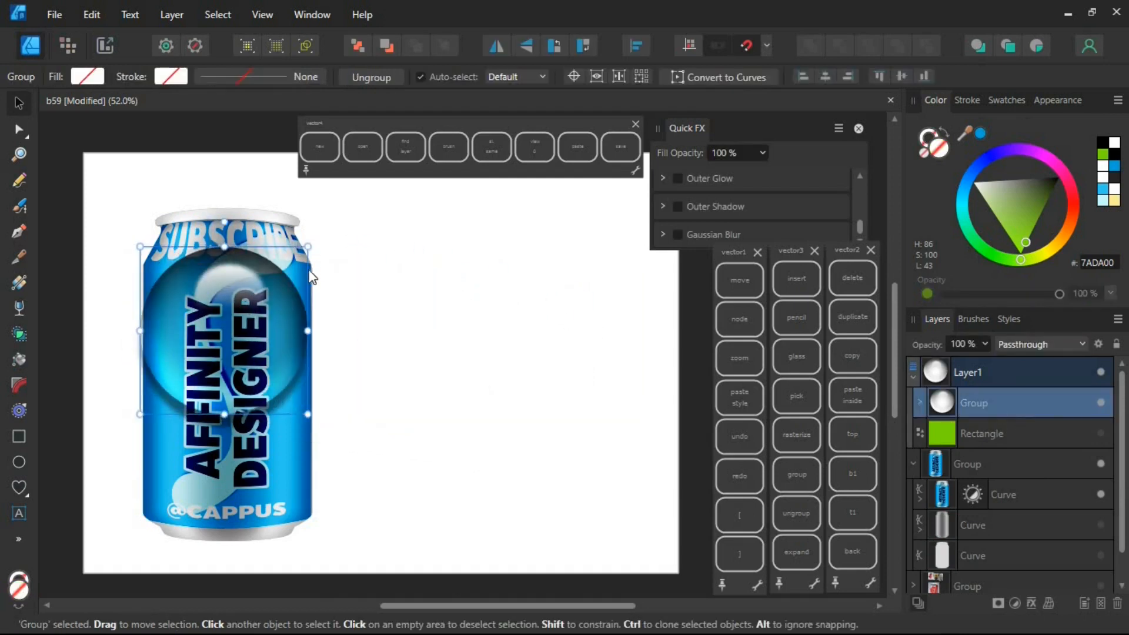
{"action": "left_click", "coordinate": [993, 463], "text": "shift"}
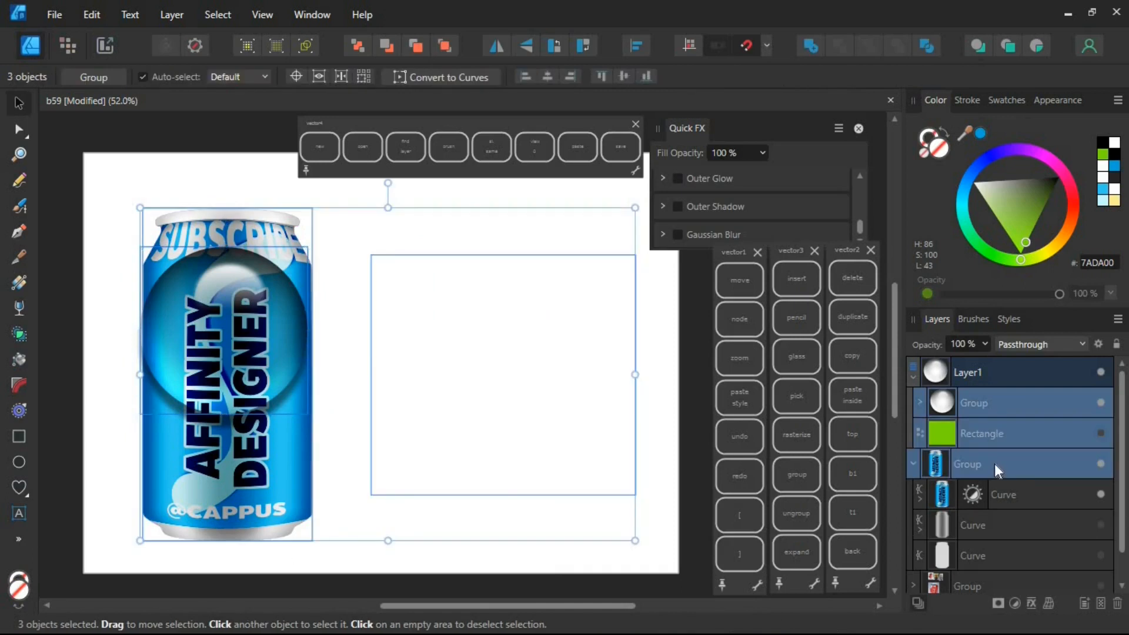
{"action": "left_click_drag", "start_coordinate": [415, 379], "coordinate": [560, 383]}
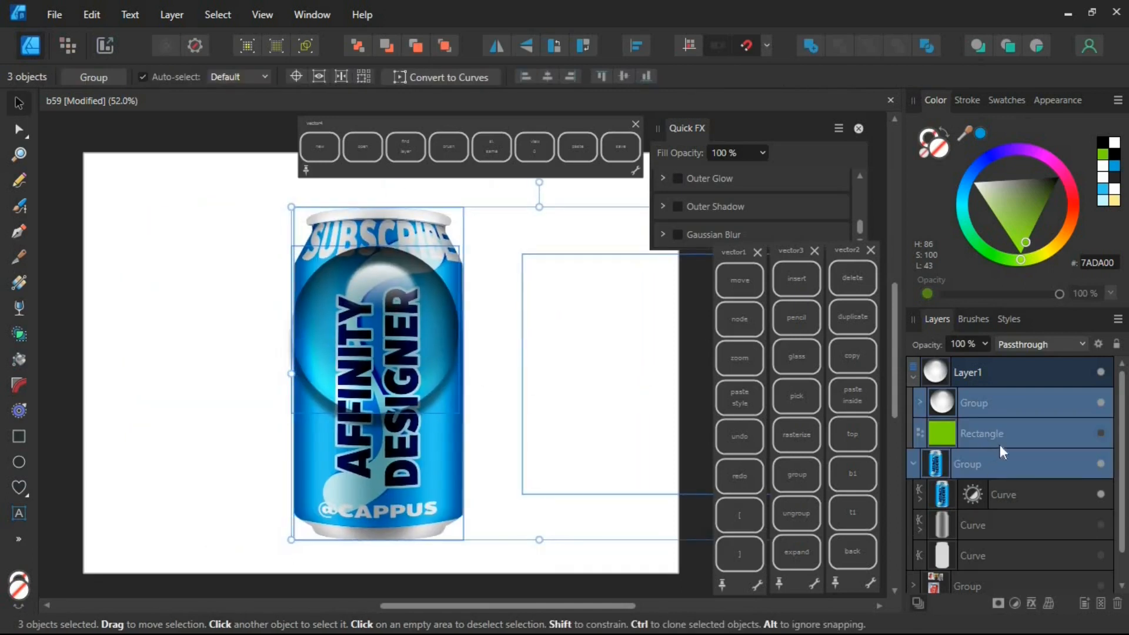
- Delete the hidden green rectangle between the droplet and can groups
{"action": "left_click", "coordinate": [1047, 437]}
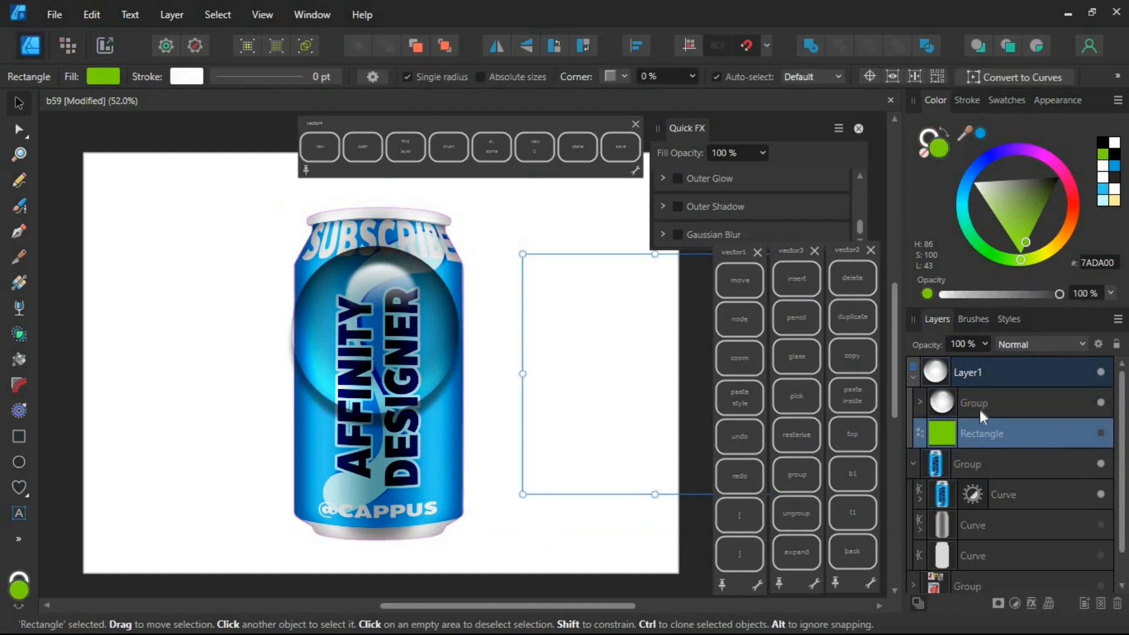
{"action": "left_click", "coordinate": [852, 290]}
{"action": "key", "text": "Delete"}
- Centre the droplet and can groups horizontally on each other and deselect them
{"action": "left_click", "coordinate": [1006, 435], "text": "ctrl"}
{"action": "left_click_drag", "start_coordinate": [399, 348], "coordinate": [415, 351]}
{"action": "left_click", "coordinate": [636, 46]}
{"action": "left_click", "coordinate": [673, 100]}
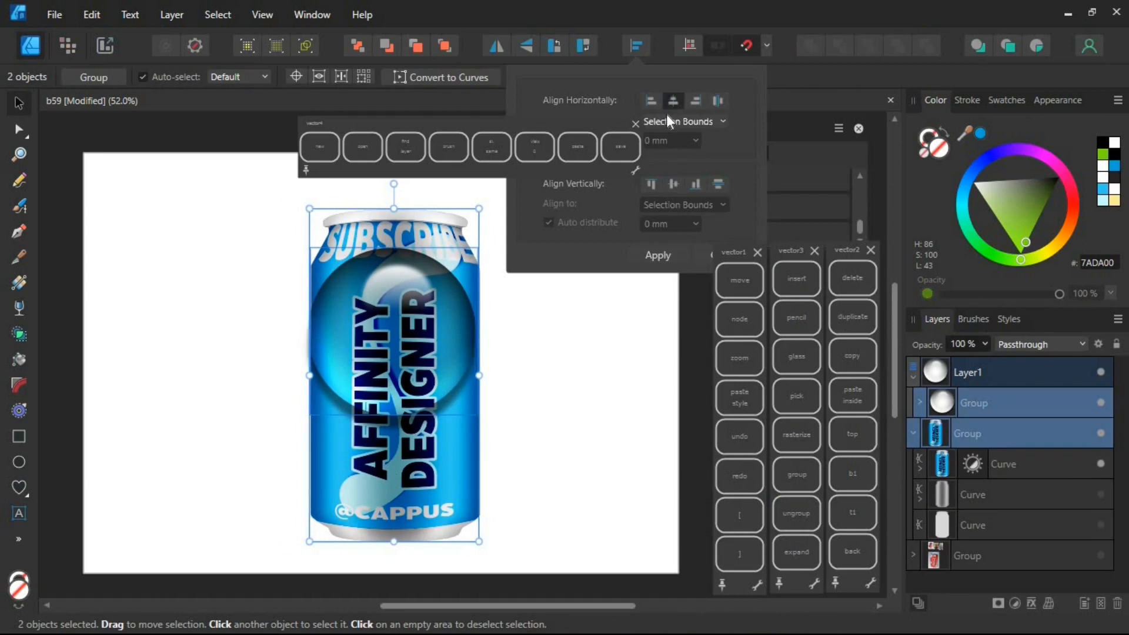
{"action": "left_click", "coordinate": [615, 395]}
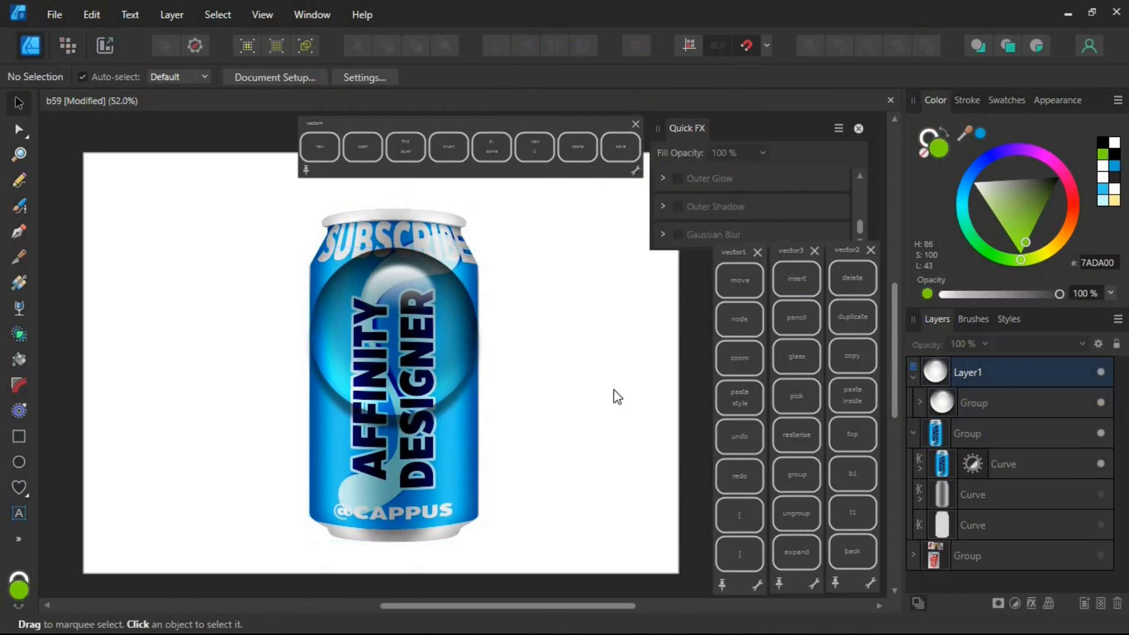
- Try shrinking the droplet group to a small drop over the AFFINITY lettering, and undo it
{"action": "left_click", "coordinate": [1016, 410]}
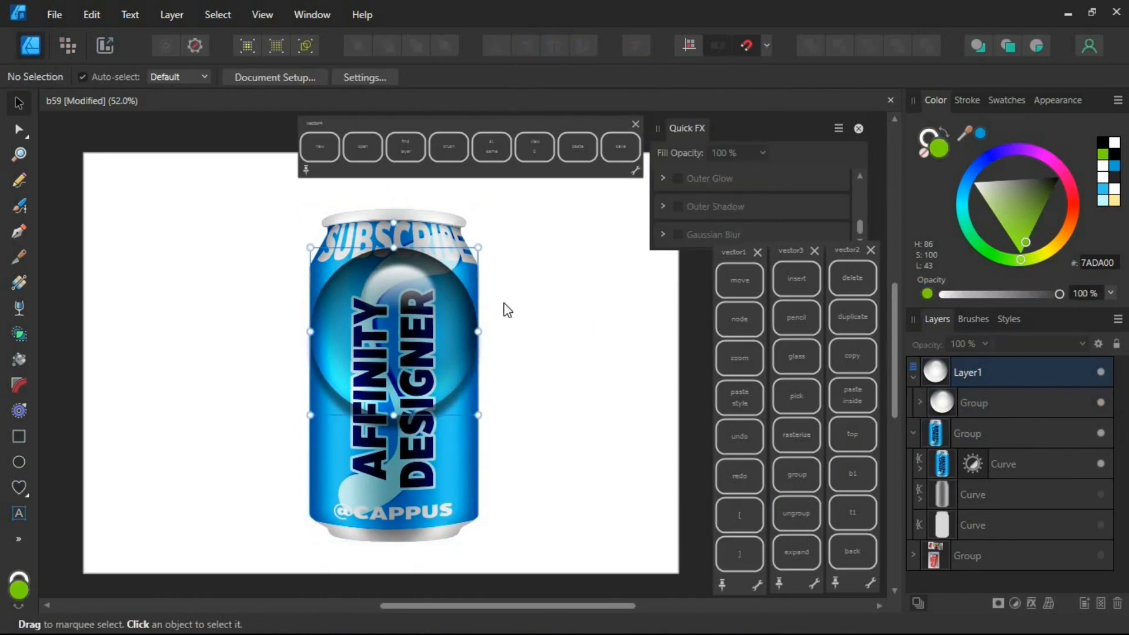
{"action": "left_click_drag", "start_coordinate": [454, 275], "coordinate": [350, 400]}
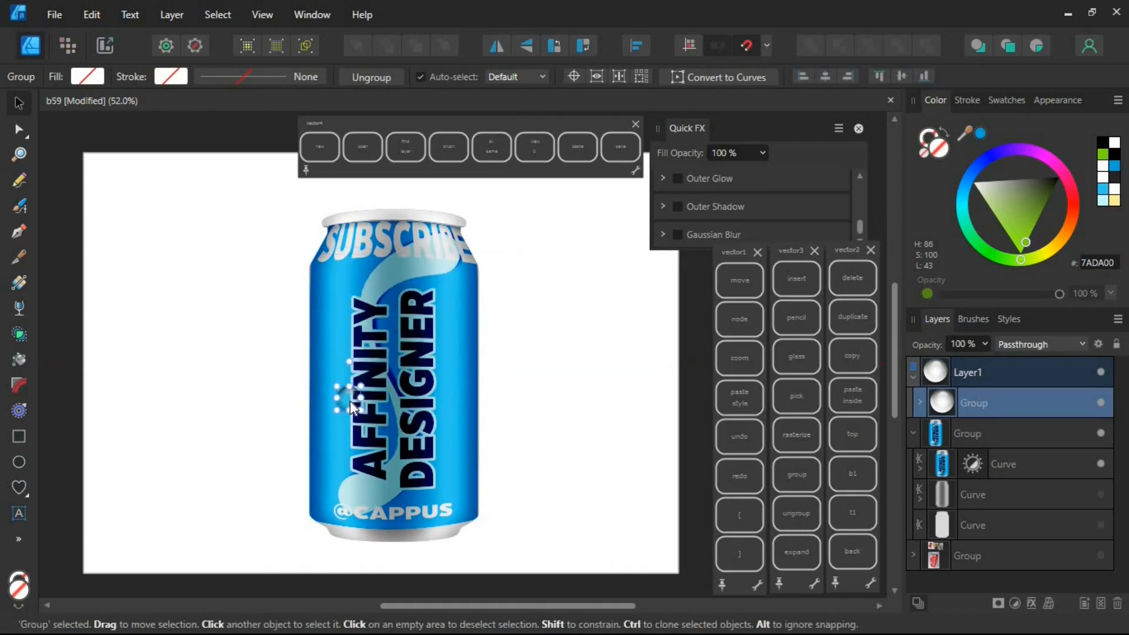
{"action": "key", "text": "ctrl+z"}
{"action": "key", "text": "ctrl+z"}
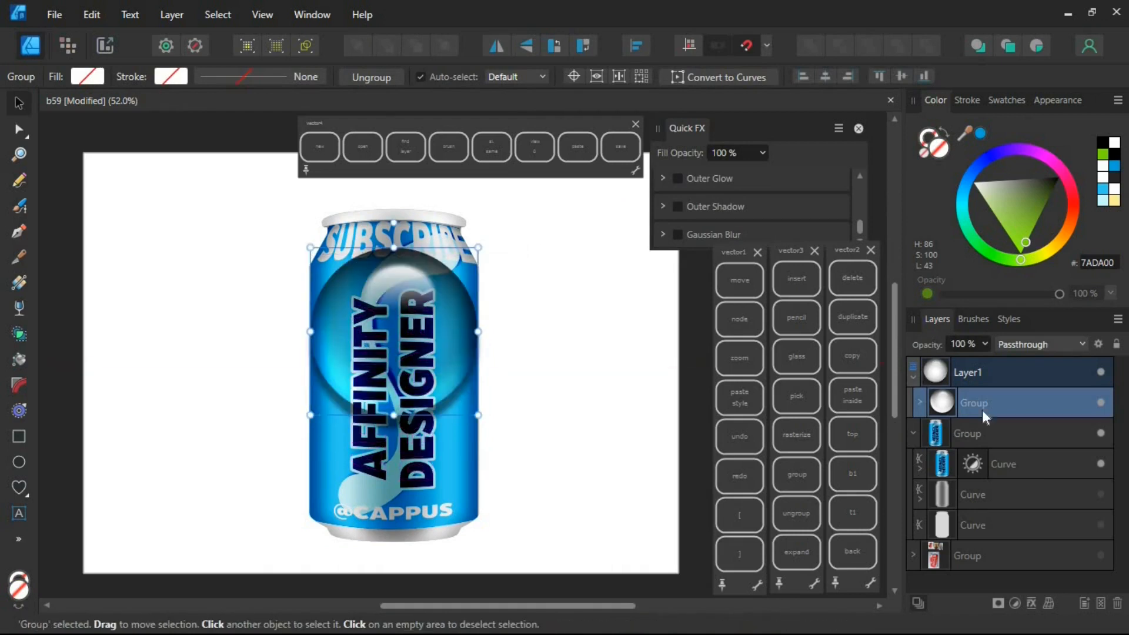
- Enable Scale with Object for the layer effects of the droplet's shadow ellipse and highlight ellipse
{"action": "left_click", "coordinate": [920, 403]}
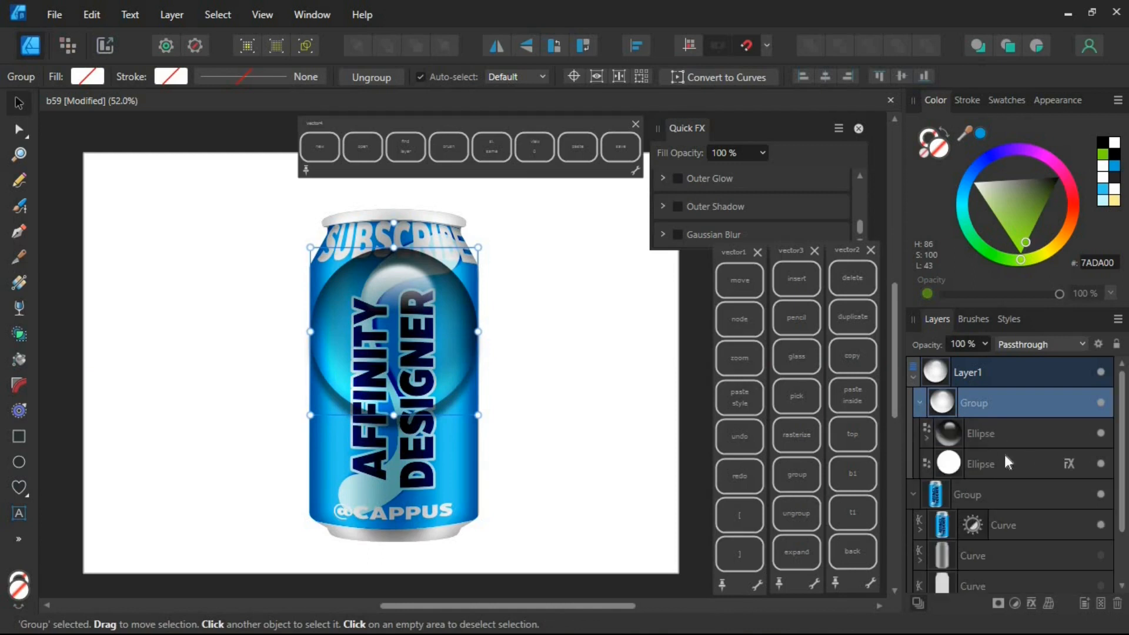
{"action": "left_click", "coordinate": [1069, 464]}
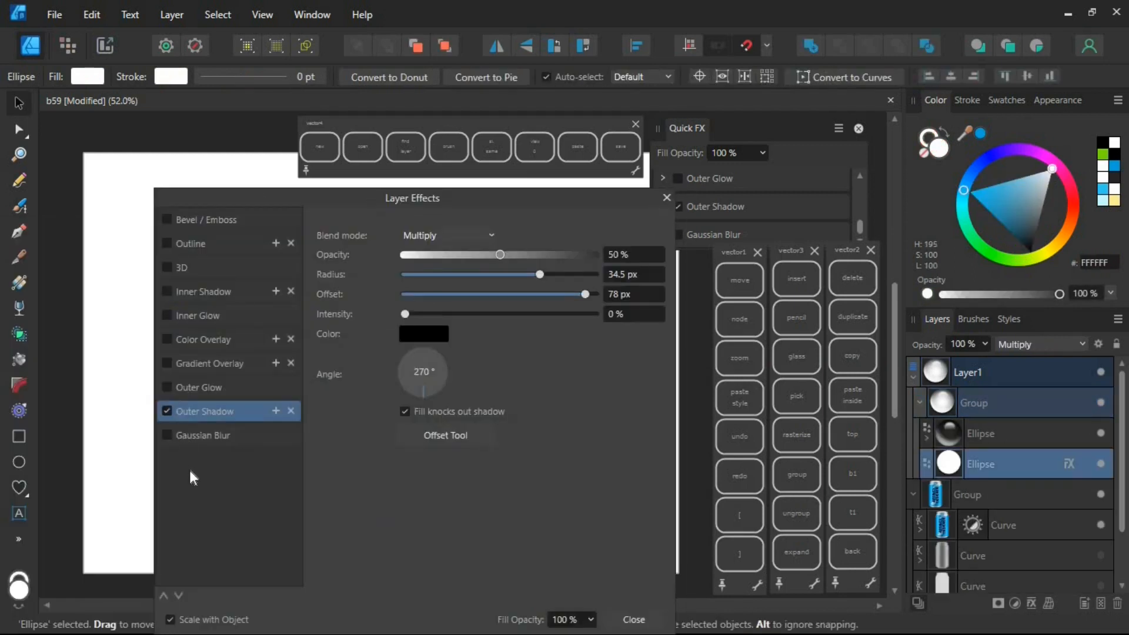
{"action": "left_click", "coordinate": [666, 198]}
{"action": "left_click", "coordinate": [935, 442]}
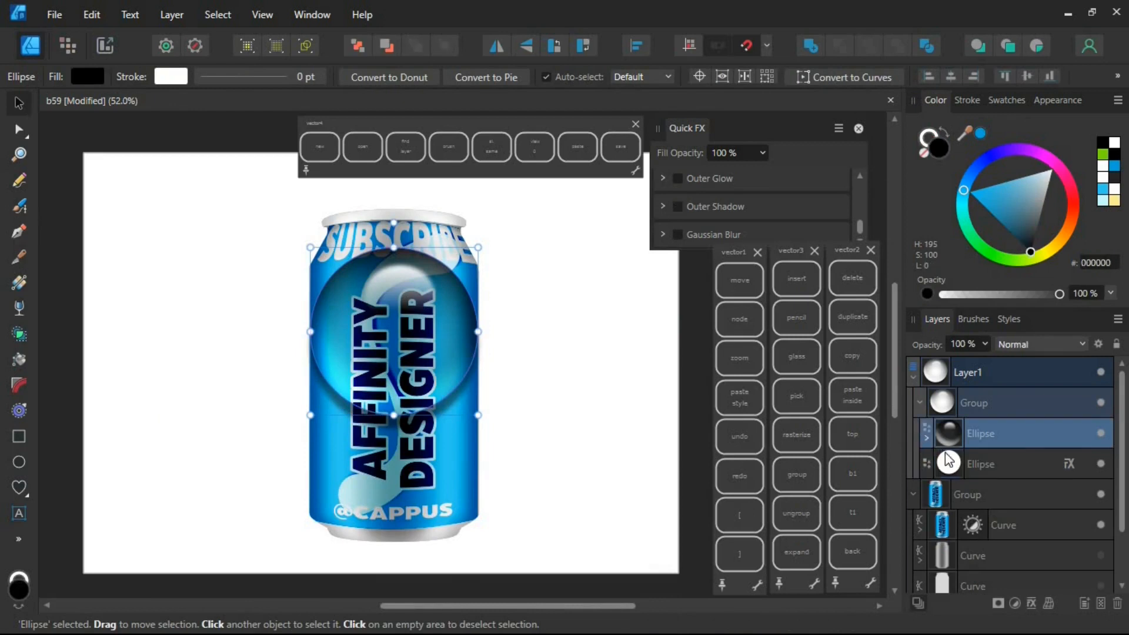
{"action": "left_click", "coordinate": [926, 439]}
{"action": "left_click", "coordinate": [1068, 468]}
{"action": "left_click", "coordinate": [170, 619]}
{"action": "left_click_drag", "start_coordinate": [353, 198], "coordinate": [337, 147]}
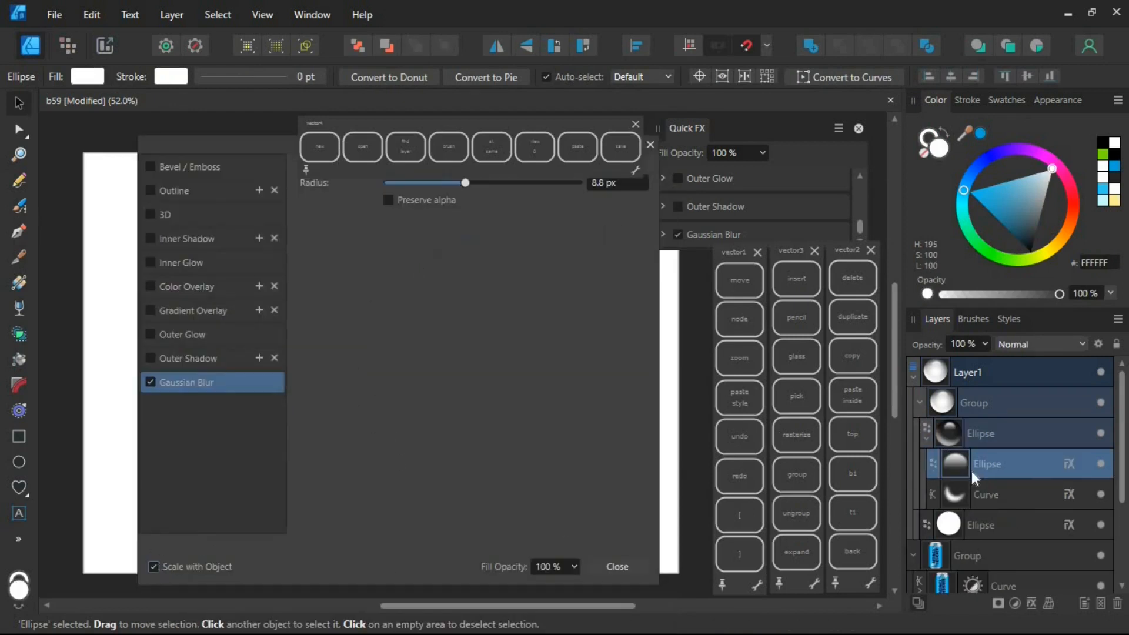
- Enable Scale with Object for the Gaussian Blur on the droplet's inner curve and collapse the droplet group
{"action": "left_click", "coordinate": [982, 499]}
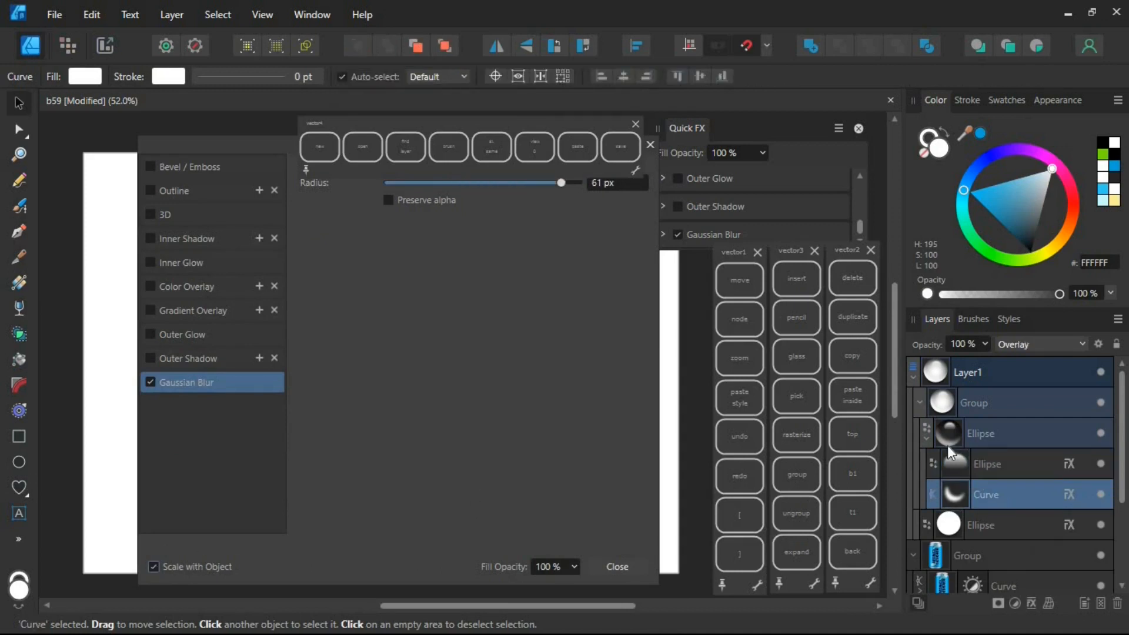
{"action": "left_click_drag", "start_coordinate": [255, 149], "coordinate": [195, 256]}
{"action": "left_click", "coordinate": [585, 253]}
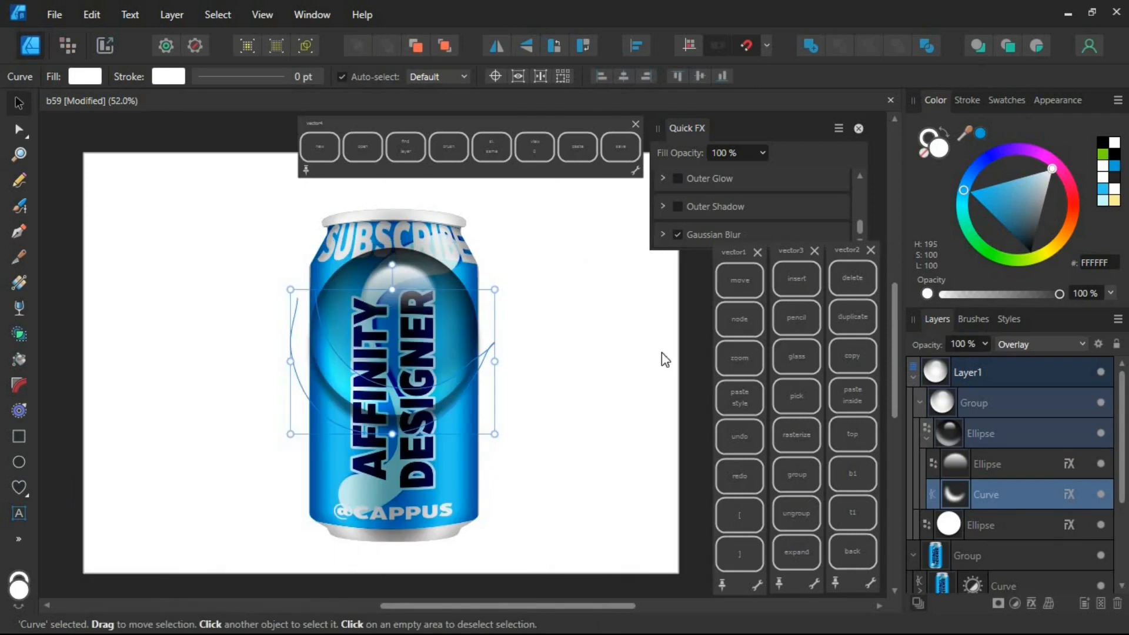
{"action": "left_click", "coordinate": [951, 406]}
{"action": "left_click", "coordinate": [919, 403]}
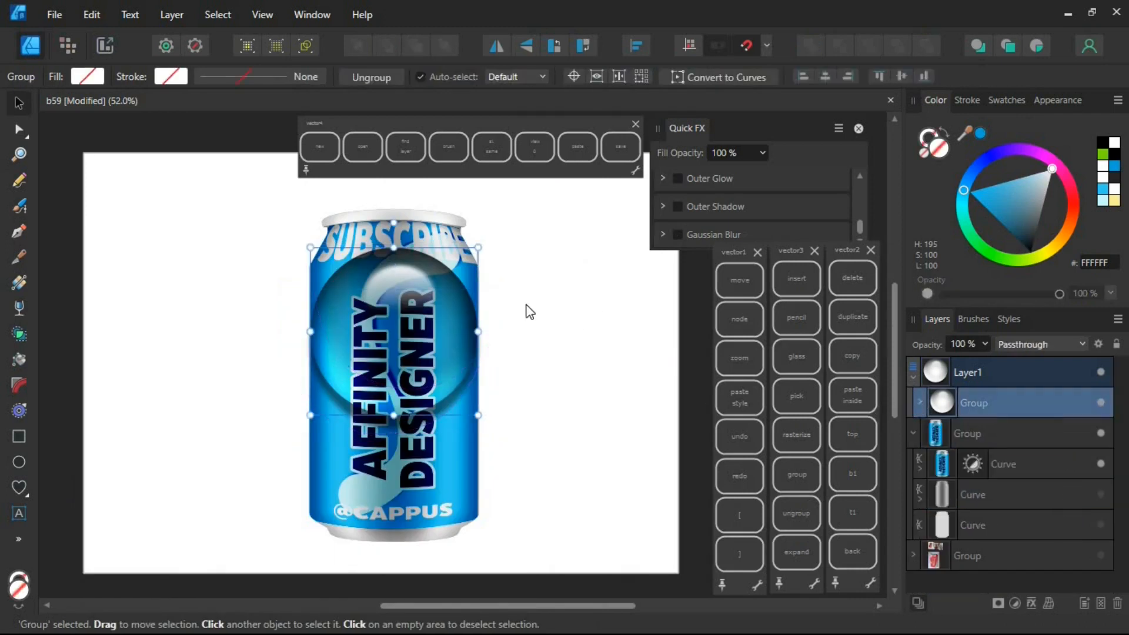
- Shrink the droplet group to a small drop and place it above the AFFINITY lettering near the can's upper left
{"action": "left_click_drag", "start_coordinate": [478, 253], "coordinate": [358, 276]}
{"action": "key", "text": "z"}
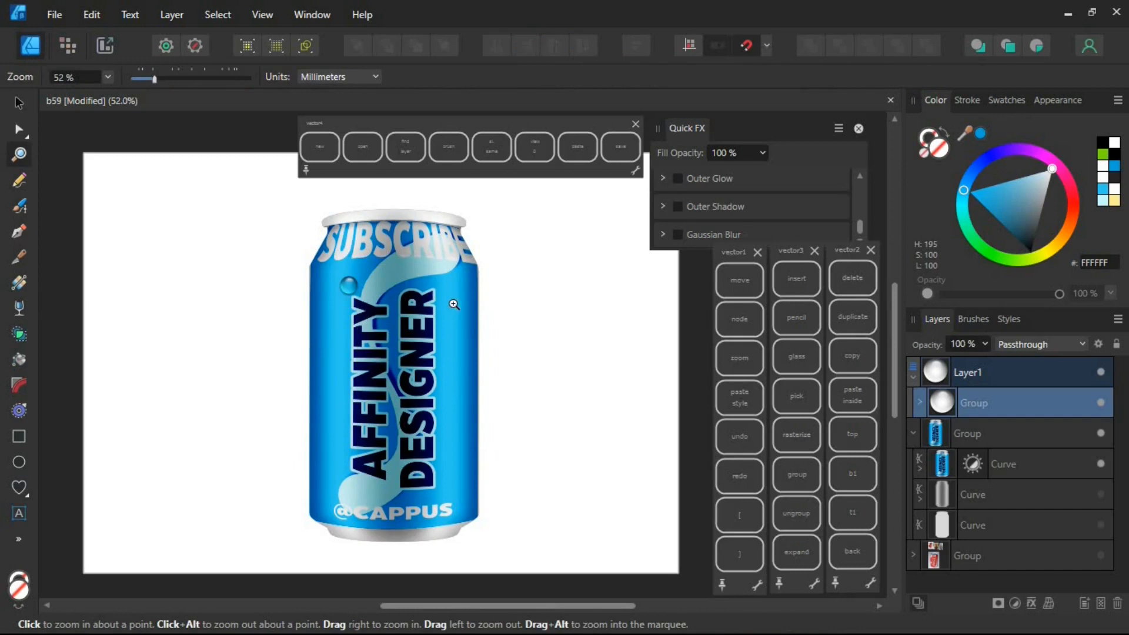
{"action": "left_click", "coordinate": [360, 318]}
{"action": "left_click_drag", "start_coordinate": [616, 395], "coordinate": [491, 393]}
{"action": "key", "text": "space"}
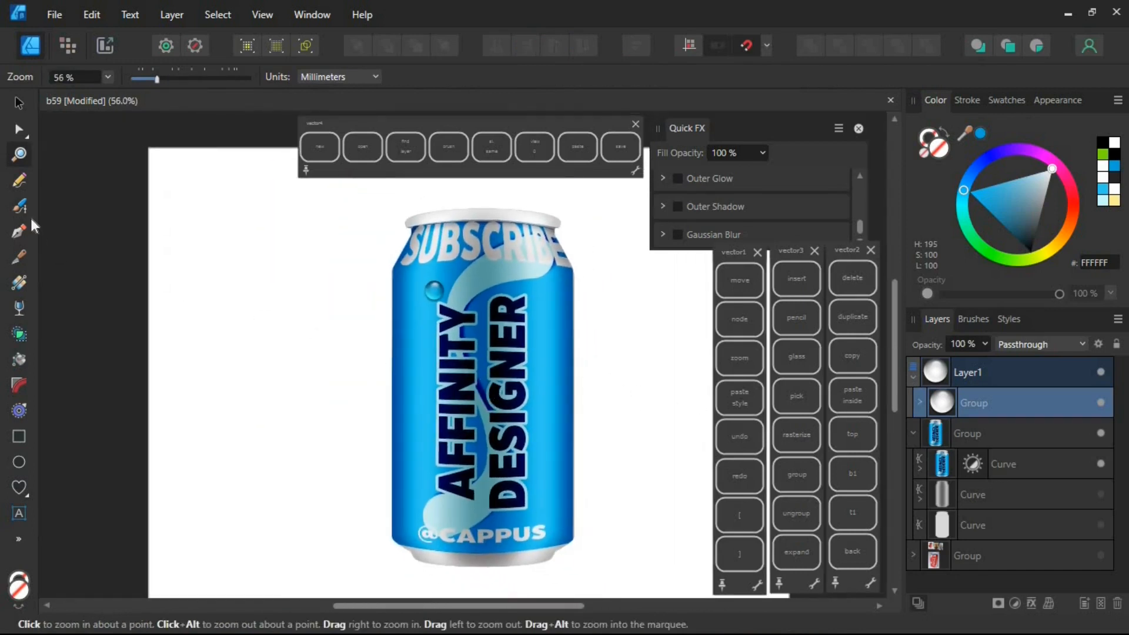
{"action": "left_click", "coordinate": [20, 104]}
- Scatter copies of the small droplet around the AFFINITY DESIGNER lettering and the lower part of the can
{"action": "mouse_move", "coordinate": [432, 292]}
{"action": "left_mouse_down"}
{"action": "mouse_move", "coordinate": [495, 333]}
{"action": "mouse_move", "coordinate": [539, 318]}
{"action": "mouse_move", "coordinate": [501, 302]}
{"action": "mouse_move", "coordinate": [534, 393]}
{"action": "left_mouse_up"}
{"action": "mouse_move", "coordinate": [534, 393]}
{"action": "left_mouse_down"}
{"action": "mouse_move", "coordinate": [416, 372]}
{"action": "mouse_move", "coordinate": [428, 437]}
{"action": "left_mouse_up"}
{"action": "left_click_drag", "start_coordinate": [428, 438], "coordinate": [459, 526]}
{"action": "left_click_drag", "start_coordinate": [459, 526], "coordinate": [534, 438]}
{"action": "mouse_move", "coordinate": [535, 438]}
{"action": "left_mouse_down"}
{"action": "mouse_move", "coordinate": [553, 481]}
{"action": "mouse_move", "coordinate": [417, 509]}
{"action": "left_mouse_up"}
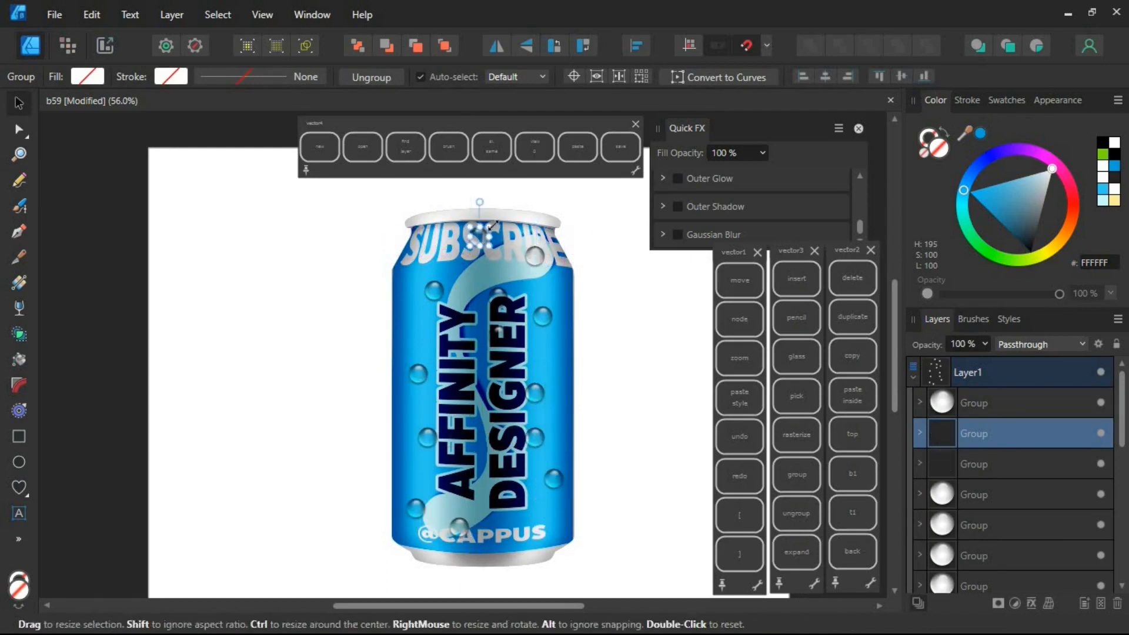
- Add smaller droplet copies around the SUBSCRIBE text, the can's right side and the DESIGNER lettering
{"action": "key", "text": "a"}
{"action": "scroll", "coordinate": [482, 247], "scroll_direction": "up", "scroll_amount": 2}
{"action": "left_click", "coordinate": [484, 237]}
{"action": "left_click_drag", "start_coordinate": [483, 235], "coordinate": [405, 270]}
{"action": "mouse_move", "coordinate": [412, 244]}
{"action": "left_mouse_down"}
{"action": "mouse_move", "coordinate": [402, 255]}
{"action": "mouse_move", "coordinate": [603, 332]}
{"action": "left_mouse_up"}
{"action": "scroll", "coordinate": [559, 537], "scroll_direction": "down", "scroll_amount": 3}
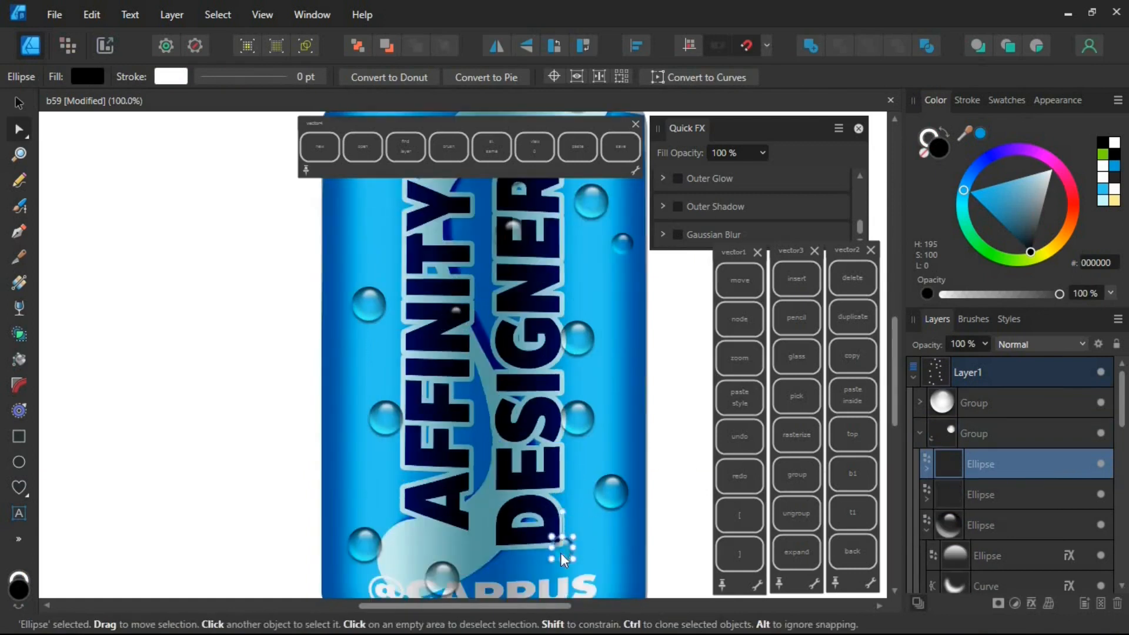
{"action": "scroll", "coordinate": [549, 428], "scroll_direction": "down", "scroll_amount": 2}
{"action": "mouse_move", "coordinate": [375, 288]}
{"action": "left_mouse_down"}
{"action": "mouse_move", "coordinate": [488, 310]}
{"action": "mouse_move", "coordinate": [452, 286]}
{"action": "left_mouse_up"}
- Spread more small and tiny droplet copies across the lettering and both sides of the label
{"action": "left_click", "coordinate": [738, 359]}
{"action": "scroll", "coordinate": [506, 324], "scroll_direction": "up", "scroll_amount": 5}
{"action": "left_click", "coordinate": [739, 281]}
{"action": "mouse_move", "coordinate": [450, 273]}
{"action": "left_mouse_down"}
{"action": "mouse_move", "coordinate": [596, 411]}
{"action": "mouse_move", "coordinate": [613, 229]}
{"action": "left_mouse_up"}
{"action": "left_click_drag", "start_coordinate": [612, 230], "coordinate": [636, 257]}
{"action": "scroll", "coordinate": [638, 264], "scroll_direction": "down", "scroll_amount": 2}
{"action": "mouse_move", "coordinate": [596, 311]}
{"action": "left_mouse_down"}
{"action": "mouse_move", "coordinate": [378, 283]}
{"action": "mouse_move", "coordinate": [216, 489]}
{"action": "mouse_move", "coordinate": [260, 292]}
{"action": "left_mouse_up"}
{"action": "mouse_move", "coordinate": [235, 262]}
{"action": "left_mouse_down"}
{"action": "mouse_move", "coordinate": [247, 411]}
{"action": "mouse_move", "coordinate": [110, 237]}
{"action": "left_mouse_up"}
{"action": "left_click_drag", "start_coordinate": [102, 231], "coordinate": [507, 344]}
{"action": "left_click_drag", "start_coordinate": [507, 345], "coordinate": [441, 396]}
{"action": "left_click_drag", "start_coordinate": [309, 244], "coordinate": [233, 227]}
{"action": "left_click_drag", "start_coordinate": [233, 227], "coordinate": [179, 498]}
- Select a tiny droplet's main ellipse on the AFFINITY lettering and place it in the blue area beside the letters
{"action": "double_click", "coordinate": [378, 421]}
{"action": "key", "text": "z"}
{"action": "key", "text": "v"}
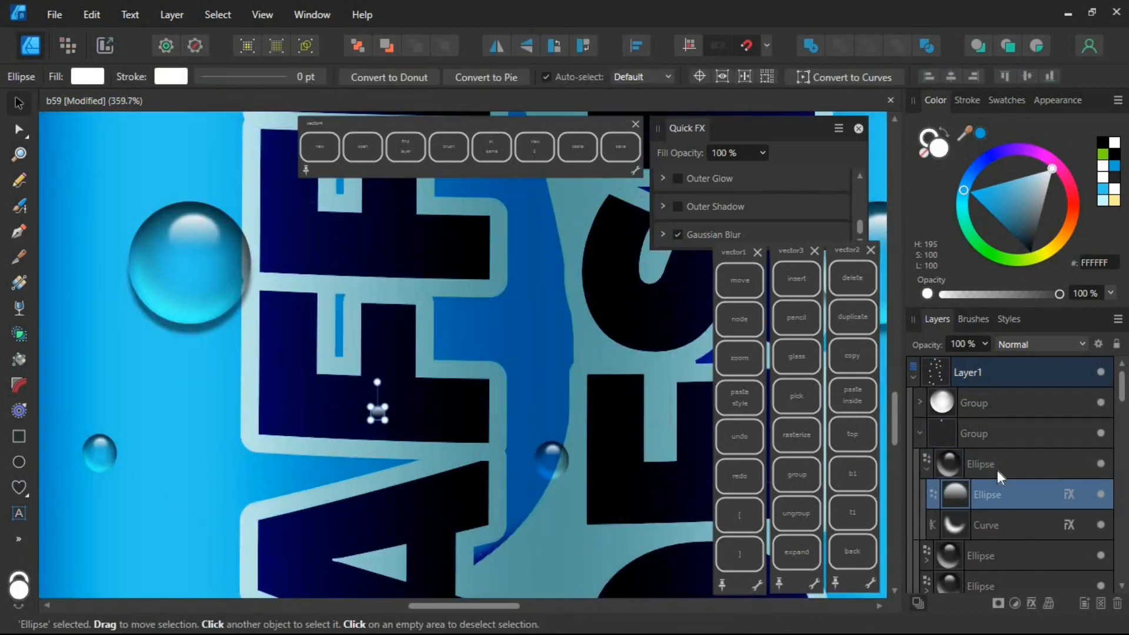
{"action": "left_click", "coordinate": [997, 472]}
{"action": "scroll", "coordinate": [294, 494], "scroll_direction": "down", "scroll_amount": 4}
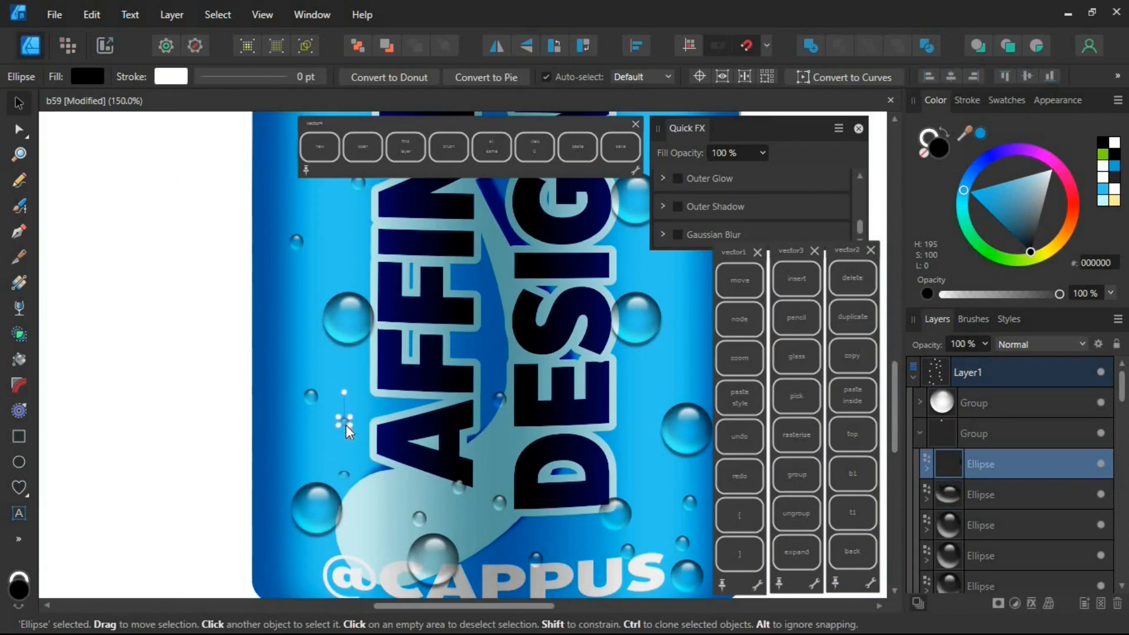
{"action": "scroll", "coordinate": [290, 360], "scroll_direction": "down", "scroll_amount": 3}
{"action": "key", "text": "ctrl+g"}
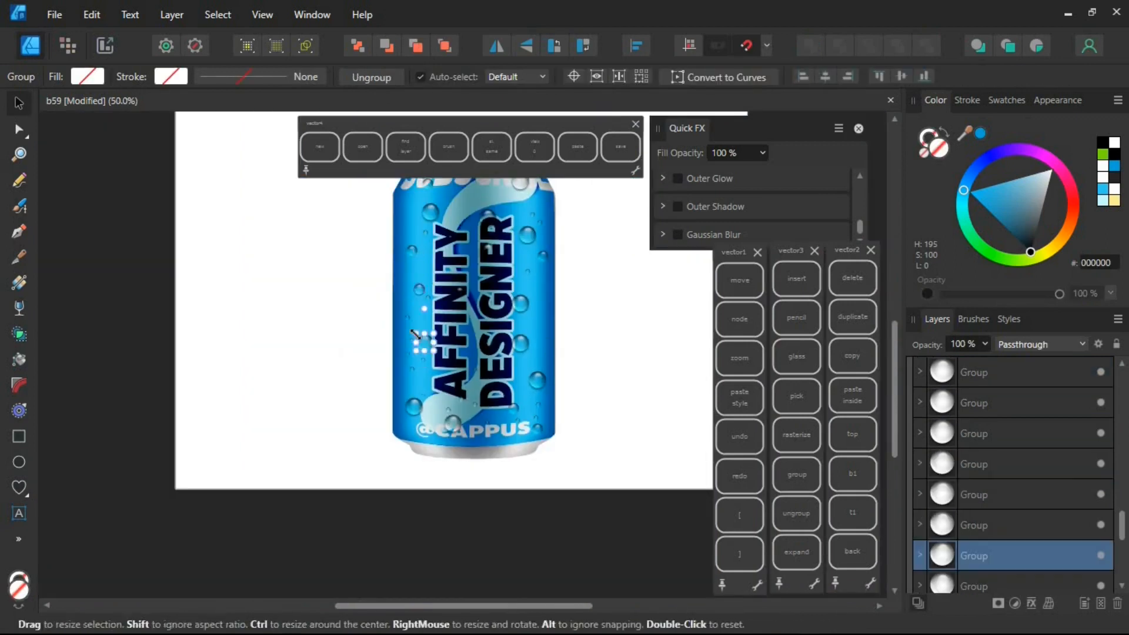
- Add small droplets to the can's upper right side beside the DESIGNER lettering
{"action": "mouse_move", "coordinate": [529, 305]}
{"action": "left_mouse_down"}
{"action": "mouse_move", "coordinate": [534, 291]}
{"action": "mouse_move", "coordinate": [535, 347]}
{"action": "mouse_move", "coordinate": [408, 403]}
{"action": "mouse_move", "coordinate": [536, 321]}
{"action": "left_mouse_up"}
{"action": "scroll", "coordinate": [472, 200], "scroll_direction": "up", "scroll_amount": 3}
{"action": "left_click", "coordinate": [535, 364]}
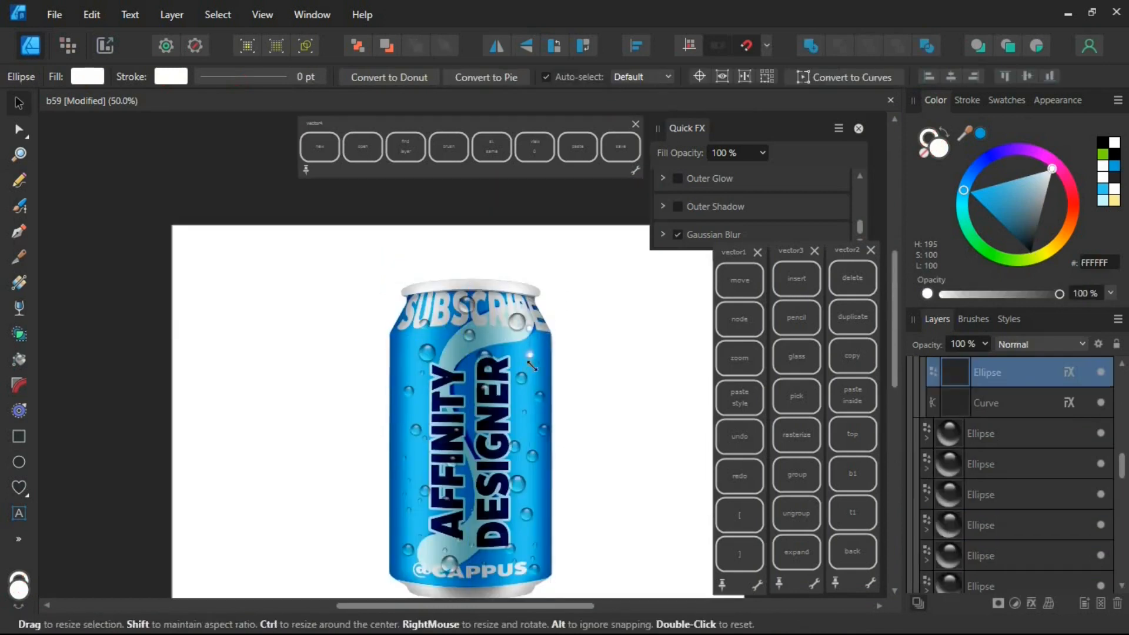
{"action": "left_click", "coordinate": [736, 360]}
{"action": "left_click_drag", "start_coordinate": [533, 363], "coordinate": [582, 364]}
{"action": "left_click", "coordinate": [739, 319]}
{"action": "left_click", "coordinate": [520, 345]}
- Distribute tiny droplet copies over the upper part of the can, including its left shoulder
{"action": "mouse_move", "coordinate": [296, 237]}
{"action": "left_mouse_down"}
{"action": "mouse_move", "coordinate": [272, 169]}
{"action": "mouse_move", "coordinate": [247, 333]}
{"action": "left_mouse_up"}
{"action": "mouse_move", "coordinate": [230, 248]}
{"action": "left_mouse_down"}
{"action": "mouse_move", "coordinate": [380, 259]}
{"action": "mouse_move", "coordinate": [419, 374]}
{"action": "left_mouse_up"}
{"action": "left_click_drag", "start_coordinate": [546, 414], "coordinate": [597, 259]}
{"action": "key", "text": "ctrl+minus"}
{"action": "key", "text": "ctrl+minus"}
{"action": "left_click_drag", "start_coordinate": [464, 300], "coordinate": [364, 304]}
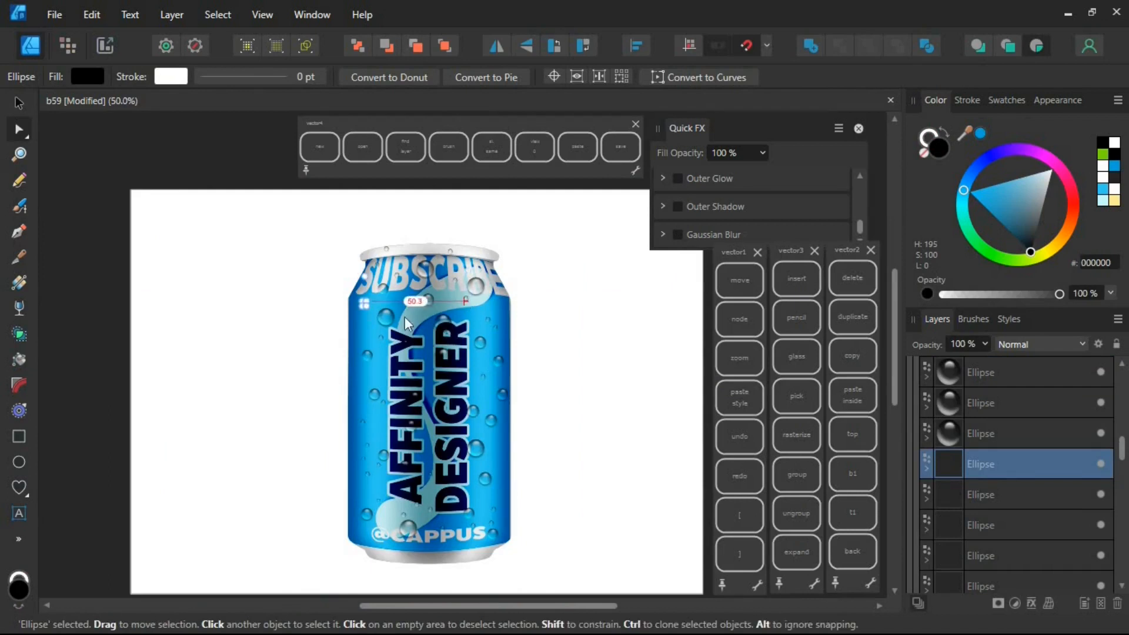
{"action": "left_click", "coordinate": [368, 356]}
{"action": "left_click_drag", "start_coordinate": [370, 358], "coordinate": [495, 460]}
{"action": "left_click_drag", "start_coordinate": [376, 435], "coordinate": [457, 545]}
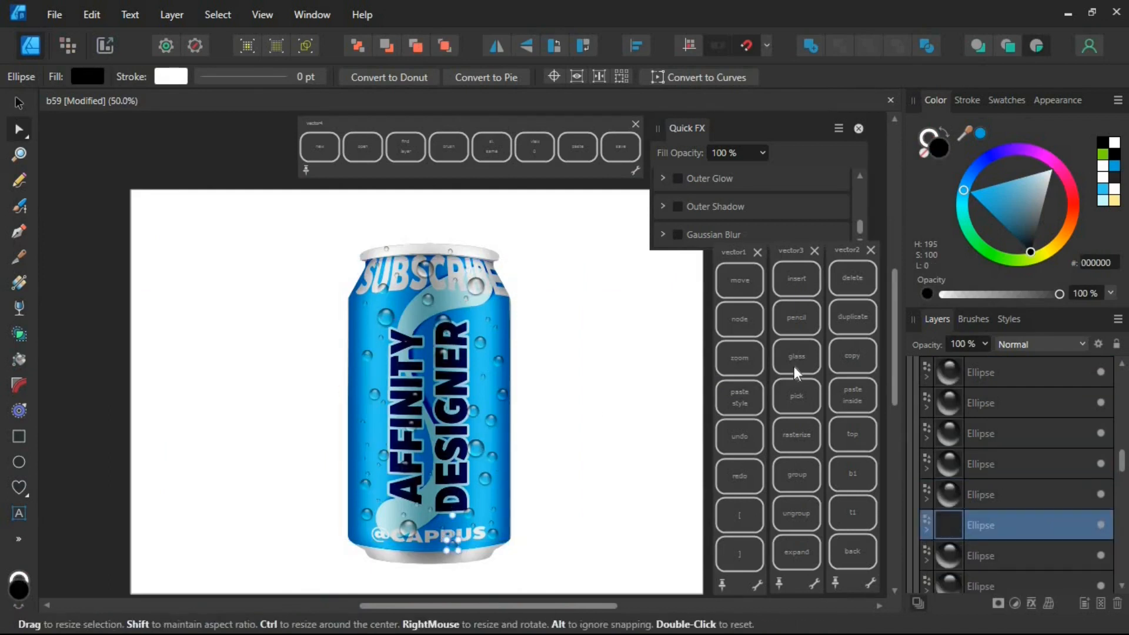
- Try moving the large droplet near the can's upper left off the can, and undo the move
{"action": "left_click_drag", "start_coordinate": [1121, 463], "coordinate": [1103, 378]}
{"action": "left_click", "coordinate": [994, 464]}
{"action": "left_click", "coordinate": [386, 318]}
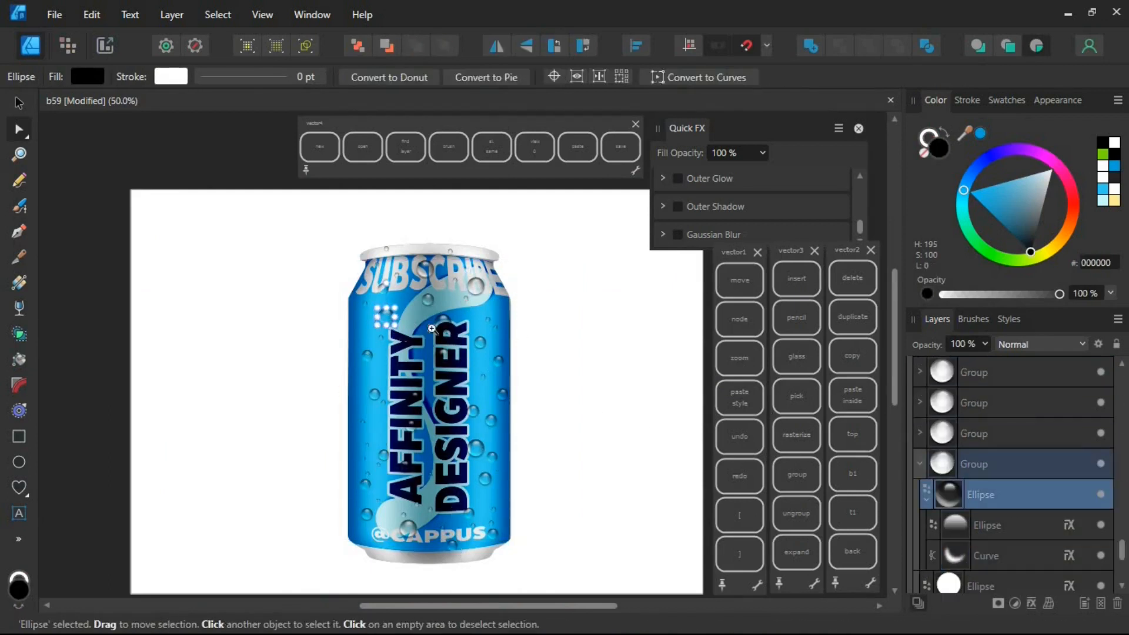
{"action": "left_click_drag", "start_coordinate": [431, 329], "coordinate": [470, 331]}
{"action": "key", "text": "v"}
{"action": "mouse_move", "coordinate": [382, 316]}
{"action": "left_mouse_down"}
{"action": "mouse_move", "coordinate": [347, 324]}
{"action": "mouse_move", "coordinate": [388, 307]}
{"action": "mouse_move", "coordinate": [375, 323]}
{"action": "mouse_move", "coordinate": [594, 302]}
{"action": "left_mouse_up"}
{"action": "key", "text": "ctrl+z"}
- Adjust the droplets on the can's upper left and place a tiny one along its left edge
{"action": "double_click", "coordinate": [1050, 381]}
{"action": "scroll", "coordinate": [1055, 435], "scroll_direction": "up", "scroll_amount": 1}
{"action": "left_click", "coordinate": [1060, 475]}
{"action": "left_click", "coordinate": [384, 321]}
{"action": "left_click", "coordinate": [629, 365]}
{"action": "left_click_drag", "start_coordinate": [629, 365], "coordinate": [607, 324]}
{"action": "left_click", "coordinate": [354, 344]}
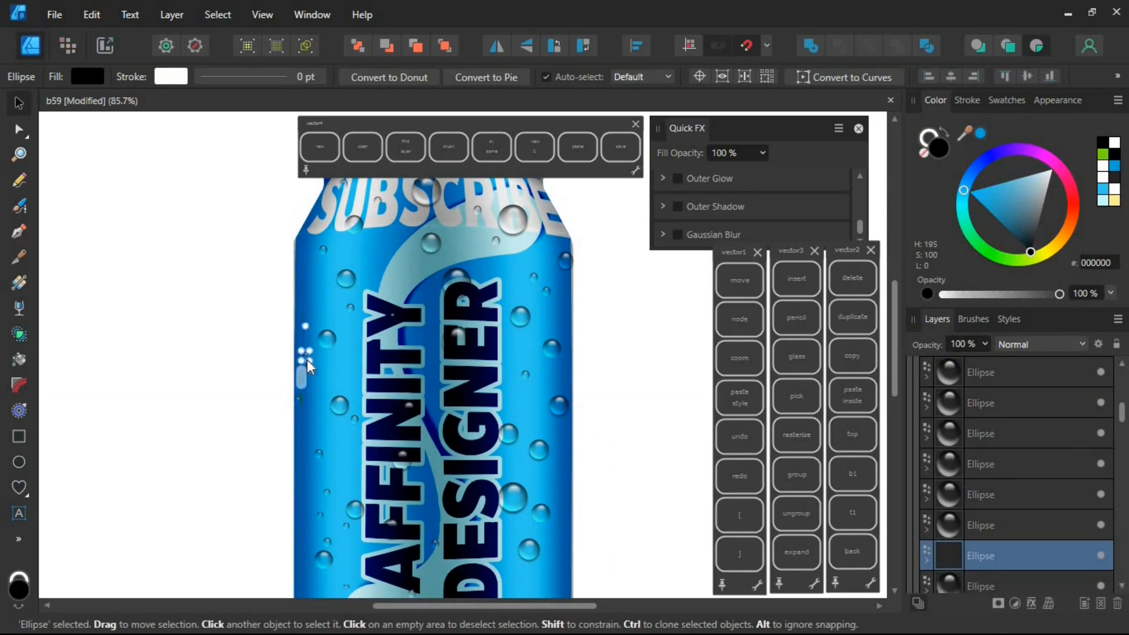
- Squeeze a droplet group into a narrow shape and place it on the can's right edge
{"action": "scroll", "coordinate": [353, 352], "scroll_direction": "down", "scroll_amount": 2}
{"action": "left_click", "coordinate": [573, 406]}
{"action": "key", "text": "ctrl+z"}
{"action": "left_click", "coordinate": [976, 503]}
{"action": "left_click", "coordinate": [920, 464]}
{"action": "mouse_move", "coordinate": [562, 349]}
{"action": "left_mouse_down"}
{"action": "mouse_move", "coordinate": [571, 398]}
{"action": "mouse_move", "coordinate": [658, 402]}
{"action": "left_mouse_up"}
{"action": "left_click", "coordinate": [738, 357]}
{"action": "left_click", "coordinate": [738, 280]}
{"action": "left_click_drag", "start_coordinate": [569, 381], "coordinate": [546, 381]}
{"action": "key", "text": "ctrl+1"}
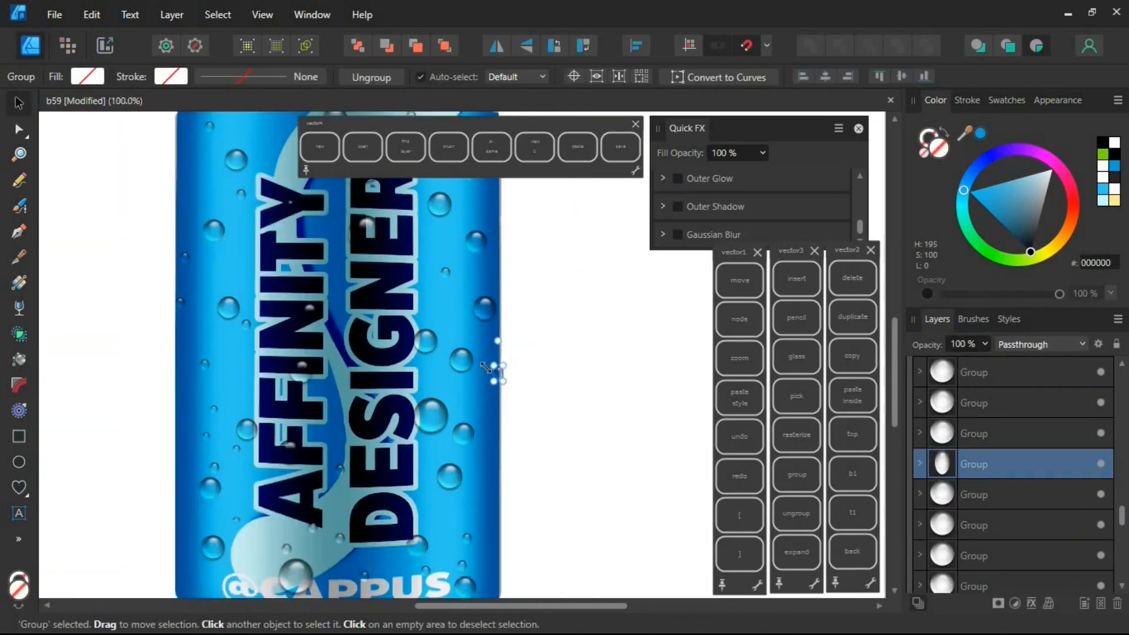
- Copy the narrow droplet along the right edge and onto the upper left edge of the can
{"action": "left_click_drag", "start_coordinate": [531, 308], "coordinate": [643, 476]}
{"action": "left_click_drag", "start_coordinate": [609, 359], "coordinate": [290, 367]}
{"action": "left_click_drag", "start_coordinate": [320, 377], "coordinate": [296, 345]}
{"action": "key", "text": "ctrl+minus"}
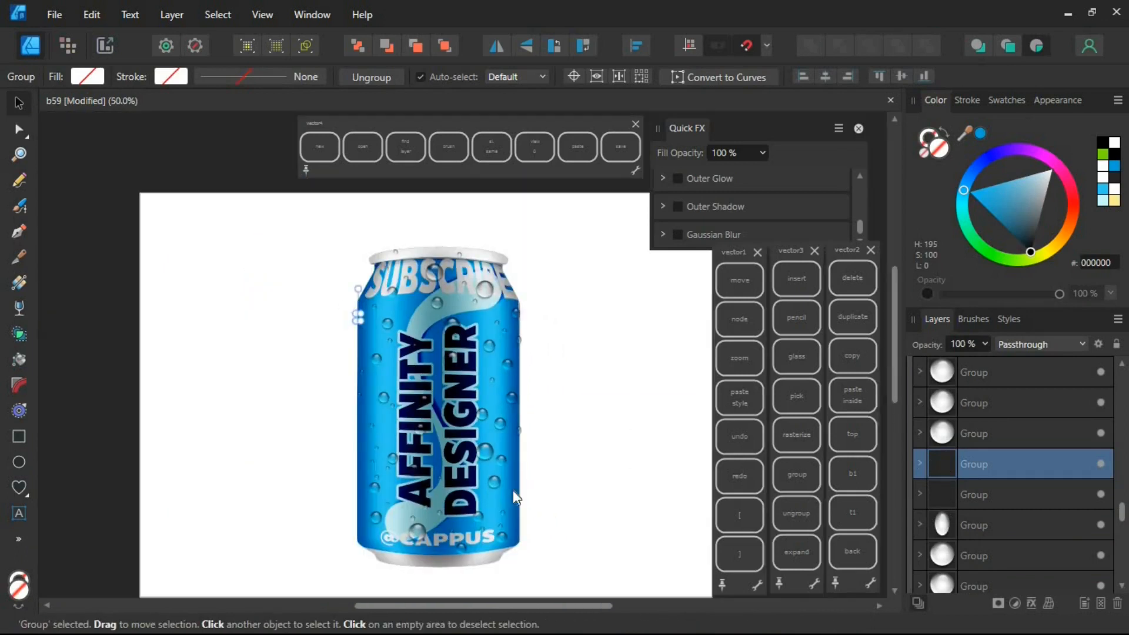
- Place a slightly narrowed droplet on the can's lower right edge and select its whole group
{"action": "left_click_drag", "start_coordinate": [494, 482], "coordinate": [513, 500]}
{"action": "left_click", "coordinate": [533, 511]}
{"action": "left_click", "coordinate": [533, 499]}
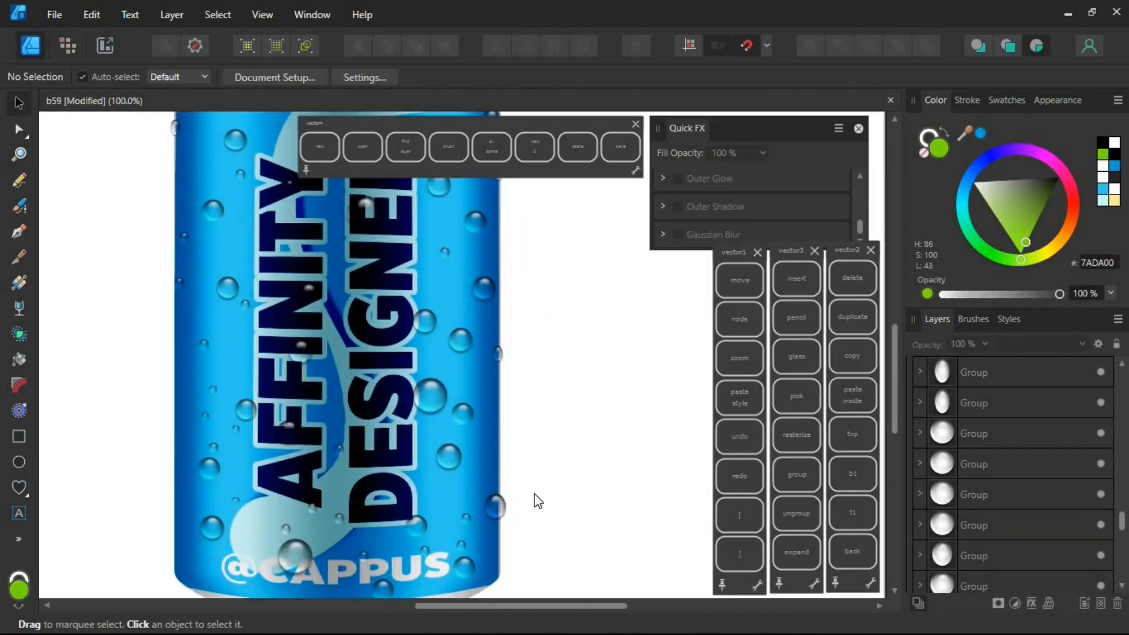
{"action": "left_click_drag", "start_coordinate": [370, 446], "coordinate": [397, 511]}
{"action": "key", "text": "ctrl+minus"}
{"action": "left_click", "coordinate": [498, 474]}
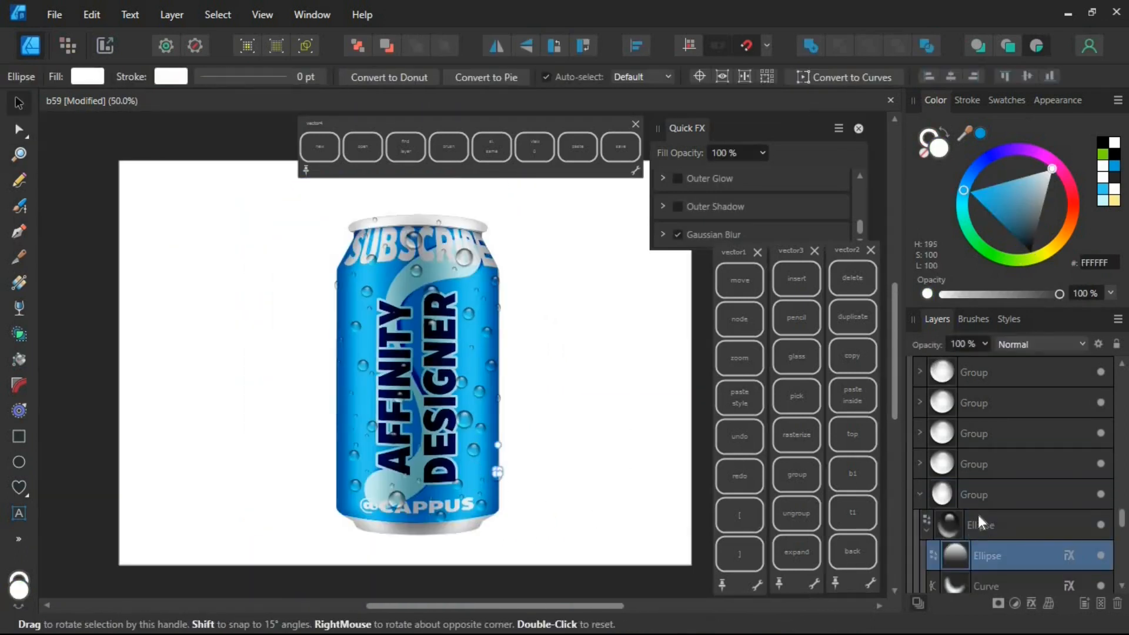
{"action": "left_click", "coordinate": [973, 498]}
- Place further narrow droplets along the can's left edge
{"action": "mouse_move", "coordinate": [339, 410]}
{"action": "left_mouse_down"}
{"action": "mouse_move", "coordinate": [338, 338]}
{"action": "mouse_move", "coordinate": [429, 371]}
{"action": "left_mouse_up"}
{"action": "left_click", "coordinate": [19, 154]}
{"action": "left_click", "coordinate": [19, 103]}
{"action": "key", "text": "ctrl+0"}
{"action": "left_click", "coordinate": [668, 412]}
{"action": "left_click_drag", "start_coordinate": [667, 413], "coordinate": [569, 452]}
- Place a flattened droplet on the right part of the can's silver top rim and deselect it
{"action": "mouse_move", "coordinate": [452, 394]}
{"action": "left_mouse_down"}
{"action": "mouse_move", "coordinate": [424, 242]}
{"action": "mouse_move", "coordinate": [507, 258]}
{"action": "left_mouse_up"}
{"action": "key", "text": "z"}
{"action": "key", "text": "v"}
{"action": "left_click_drag", "start_coordinate": [391, 203], "coordinate": [390, 211]}
{"action": "left_click", "coordinate": [455, 247]}
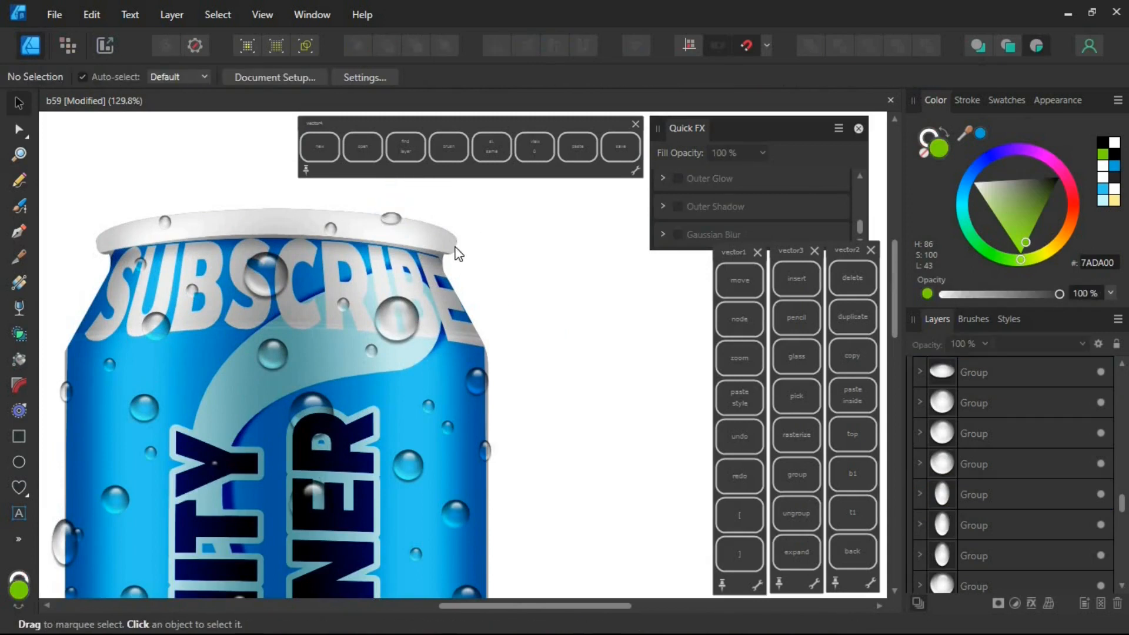
- Place another droplet on the can's right side beside the DESIGNER lettering
{"action": "key", "text": "ctrl+minus"}
{"action": "key", "text": "ctrl+minus"}
{"action": "key", "text": "ctrl+minus"}
{"action": "key", "text": "ctrl+minus"}
{"action": "left_click_drag", "start_coordinate": [688, 446], "coordinate": [720, 429]}
{"action": "left_click", "coordinate": [18, 154]}
{"action": "left_click_drag", "start_coordinate": [491, 399], "coordinate": [554, 399]}
{"action": "left_click", "coordinate": [19, 103]}
{"action": "left_click", "coordinate": [460, 433]}
{"action": "left_click", "coordinate": [628, 431]}
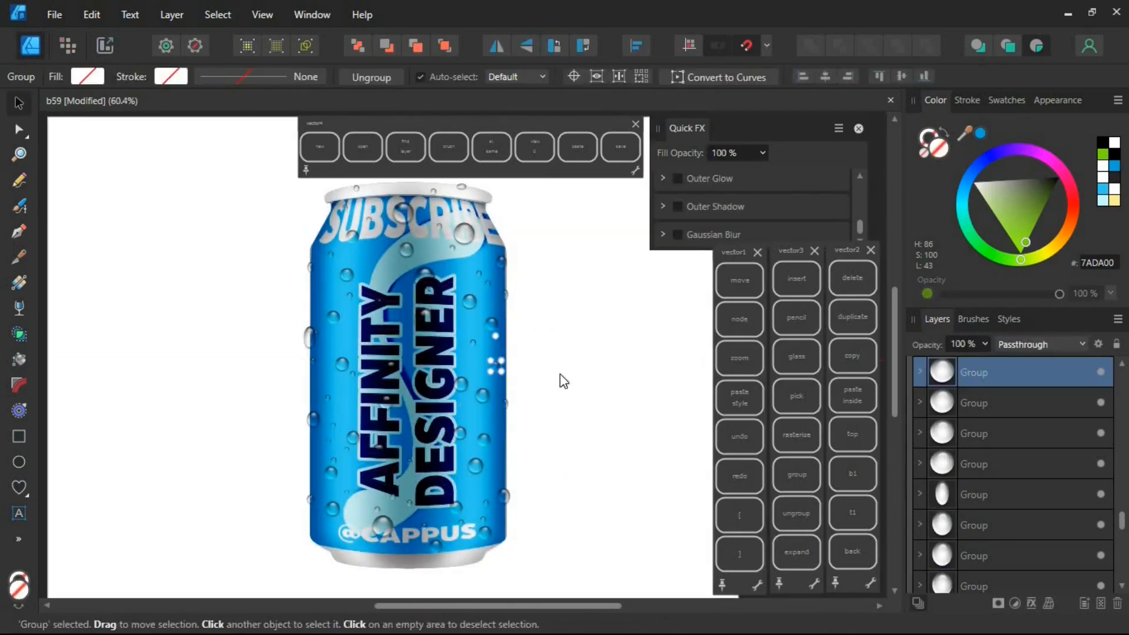
- Place and tilt a droplet at the can's upper right edge and deselect it
{"action": "left_click_drag", "start_coordinate": [502, 261], "coordinate": [496, 237]}
{"action": "left_click_drag", "start_coordinate": [506, 248], "coordinate": [580, 239]}
{"action": "left_click", "coordinate": [19, 154]}
{"action": "left_click", "coordinate": [19, 103]}
{"action": "left_click", "coordinate": [563, 269]}
{"action": "left_click", "coordinate": [535, 148]}
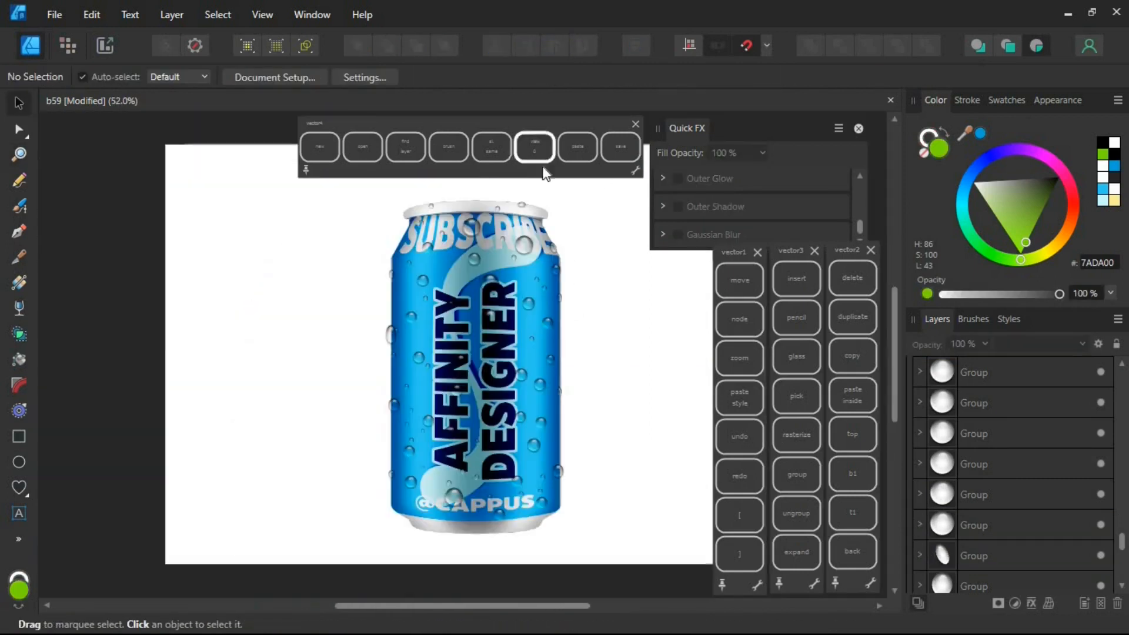
- Add a new layer and move it below the can group in the stacking order
{"action": "left_click_drag", "start_coordinate": [1120, 445], "coordinate": [1121, 367]}
{"action": "left_click", "coordinate": [913, 376]}
{"action": "left_click", "coordinate": [913, 402]}
{"action": "left_click", "coordinate": [1084, 603]}
{"action": "left_click_drag", "start_coordinate": [994, 373], "coordinate": [992, 479]}
- Draw a large circle centred behind the can and fill it with pale yellow
{"action": "left_click", "coordinate": [21, 462]}
{"action": "left_click_drag", "start_coordinate": [475, 345], "coordinate": [687, 231]}
{"action": "left_click", "coordinate": [19, 103]}
{"action": "left_click_drag", "start_coordinate": [581, 325], "coordinate": [583, 345]}
{"action": "left_click_drag", "start_coordinate": [1021, 259], "coordinate": [1044, 252]}
{"action": "left_click_drag", "start_coordinate": [1039, 238], "coordinate": [985, 214]}
{"action": "left_click", "coordinate": [646, 241]}
- Inside the can group, draw a small very pale cyan circle on the label's left side and place a smaller copy above it
{"action": "left_click", "coordinate": [913, 402]}
{"action": "left_click", "coordinate": [982, 524]}
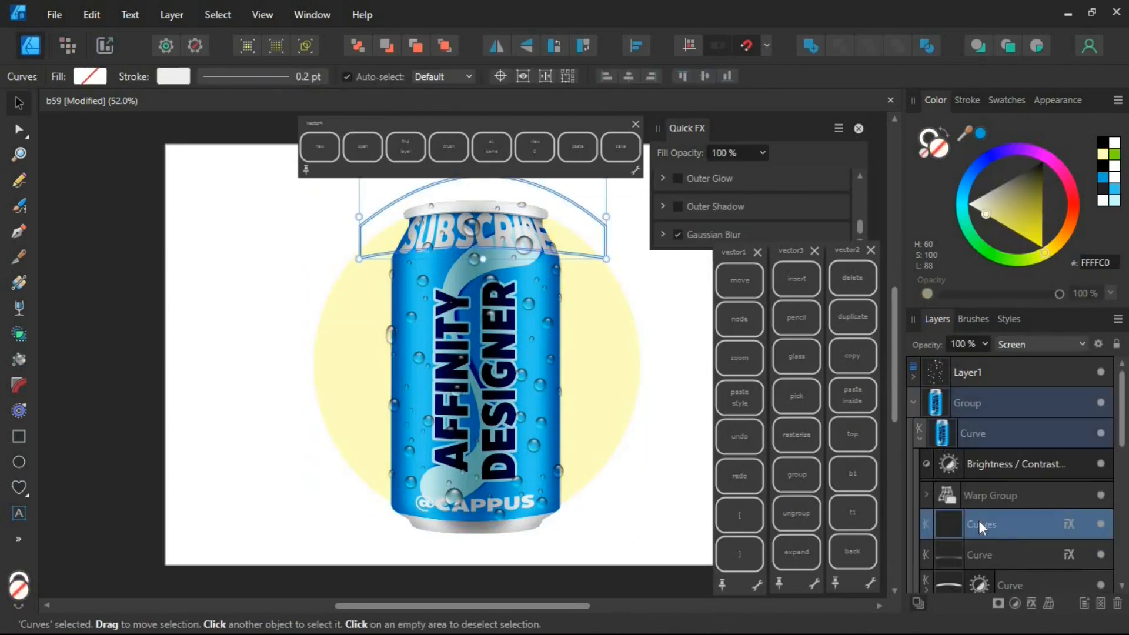
{"action": "left_click", "coordinate": [18, 463]}
{"action": "mouse_move", "coordinate": [416, 396]}
{"action": "left_mouse_down"}
{"action": "mouse_move", "coordinate": [431, 377]}
{"action": "mouse_move", "coordinate": [500, 387]}
{"action": "left_mouse_up"}
{"action": "left_click", "coordinate": [19, 154]}
{"action": "left_click", "coordinate": [18, 103]}
{"action": "left_click_drag", "start_coordinate": [375, 383], "coordinate": [377, 315]}
{"action": "left_click_drag", "start_coordinate": [396, 327], "coordinate": [390, 321]}
- Repeat the shrinking copies upward to form a column of circles and group the column
{"action": "left_click", "coordinate": [849, 320]}
{"action": "left_click", "coordinate": [848, 320]}
{"action": "left_click_drag", "start_coordinate": [791, 342], "coordinate": [786, 449]}
{"action": "left_click", "coordinate": [850, 321]}
{"action": "left_click", "coordinate": [850, 321]}
{"action": "left_click", "coordinate": [850, 322]}
{"action": "scroll", "coordinate": [1008, 525], "scroll_direction": "down", "scroll_amount": 3}
{"action": "left_click", "coordinate": [1009, 525], "text": "shift"}
{"action": "left_click", "coordinate": [797, 474]}
{"action": "left_click", "coordinate": [535, 147]}
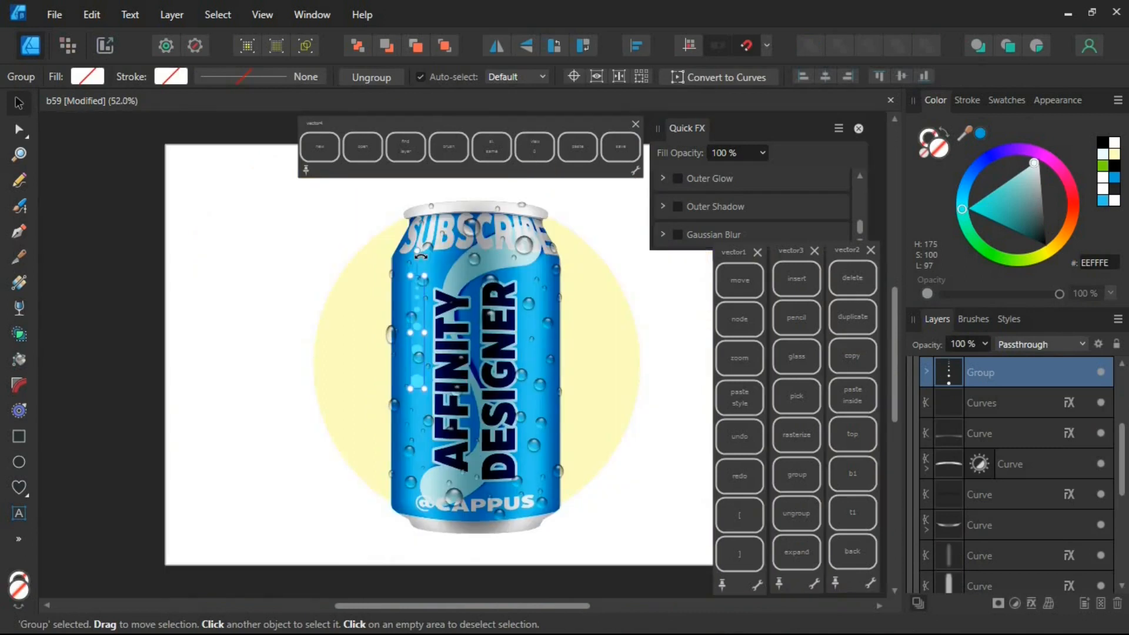
- Mirror the circle column vertically, place it below its counterpart, align the two columns and group them
{"action": "left_click", "coordinate": [526, 45]}
{"action": "left_click_drag", "start_coordinate": [418, 298], "coordinate": [418, 427]}
{"action": "left_click", "coordinate": [1010, 404], "text": "shift"}
{"action": "left_click", "coordinate": [636, 45]}
{"action": "left_click", "coordinate": [674, 101]}
{"action": "left_click", "coordinate": [806, 464]}
- Move the circle column into the warped label's Rectangle and recolour it light cyan B6FFF9
{"action": "left_click", "coordinate": [853, 551]}
{"action": "scroll", "coordinate": [1122, 470], "scroll_direction": "down", "scroll_amount": 3}
{"action": "left_click_drag", "start_coordinate": [1014, 584], "coordinate": [1021, 538]}
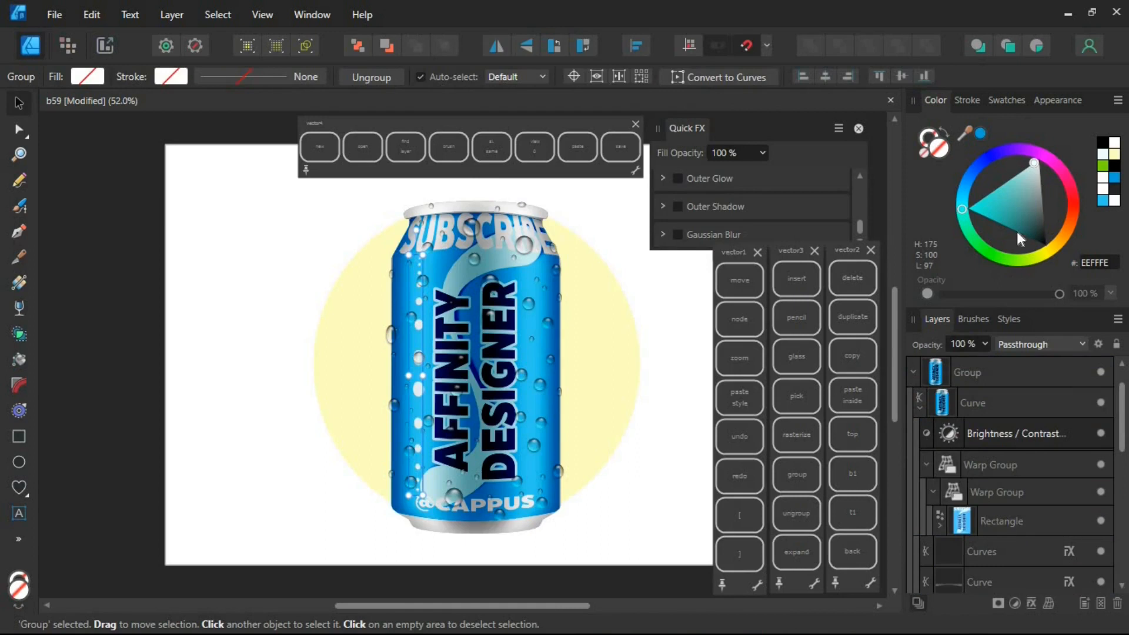
{"action": "left_click", "coordinate": [1018, 172]}
- Offset a copy of the circle column slightly right and down, and repeat that copy five times across the label
{"action": "left_click_drag", "start_coordinate": [435, 380], "coordinate": [450, 390]}
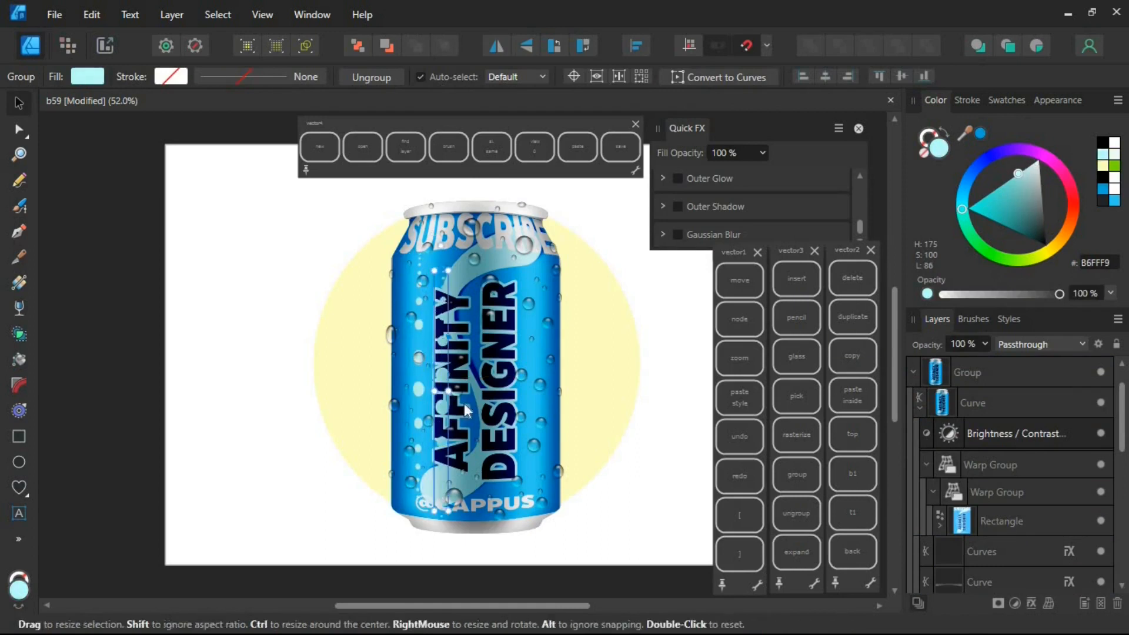
{"action": "left_click", "coordinate": [854, 322]}
{"action": "left_click", "coordinate": [853, 322]}
{"action": "left_click", "coordinate": [853, 323]}
{"action": "left_click", "coordinate": [854, 323]}
{"action": "left_click", "coordinate": [853, 322]}
- Group all seven circle columns, send the group behind the label artwork and shift it up and left
{"action": "left_click_drag", "start_coordinate": [1120, 424], "coordinate": [1115, 473]}
{"action": "left_click", "coordinate": [1038, 496], "text": "shift"}
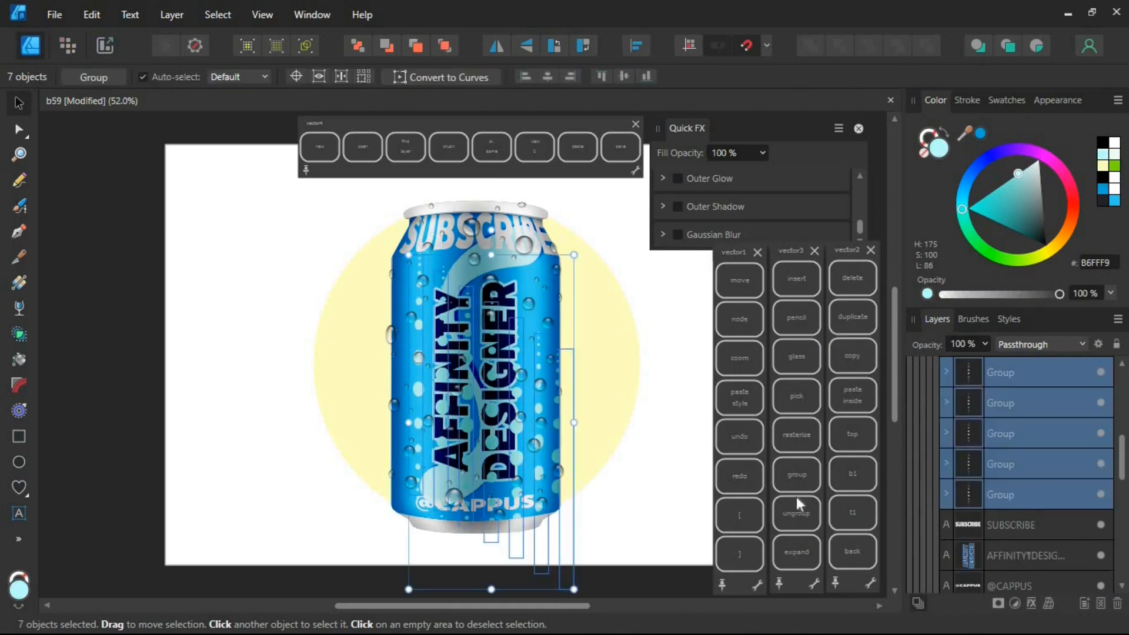
{"action": "left_click", "coordinate": [797, 483]}
{"action": "left_click", "coordinate": [853, 548]}
{"action": "left_click_drag", "start_coordinate": [508, 459], "coordinate": [490, 443]}
- Recolour the AFFINITY DESIGNER lettering to a brighter blue and deselect it
{"action": "scroll", "coordinate": [996, 436], "scroll_direction": "up", "scroll_amount": 1}
{"action": "left_click", "coordinate": [1010, 428]}
{"action": "left_click_drag", "start_coordinate": [1009, 203], "coordinate": [1011, 196]}
{"action": "left_click", "coordinate": [647, 137]}
- Close the Quick FX panel and all the floating vector shortcut panels
{"action": "left_click", "coordinate": [636, 124]}
{"action": "left_click", "coordinate": [858, 129]}
{"action": "left_click", "coordinate": [871, 250]}
{"action": "left_click", "coordinate": [814, 251]}
{"action": "left_click", "coordinate": [757, 252]}
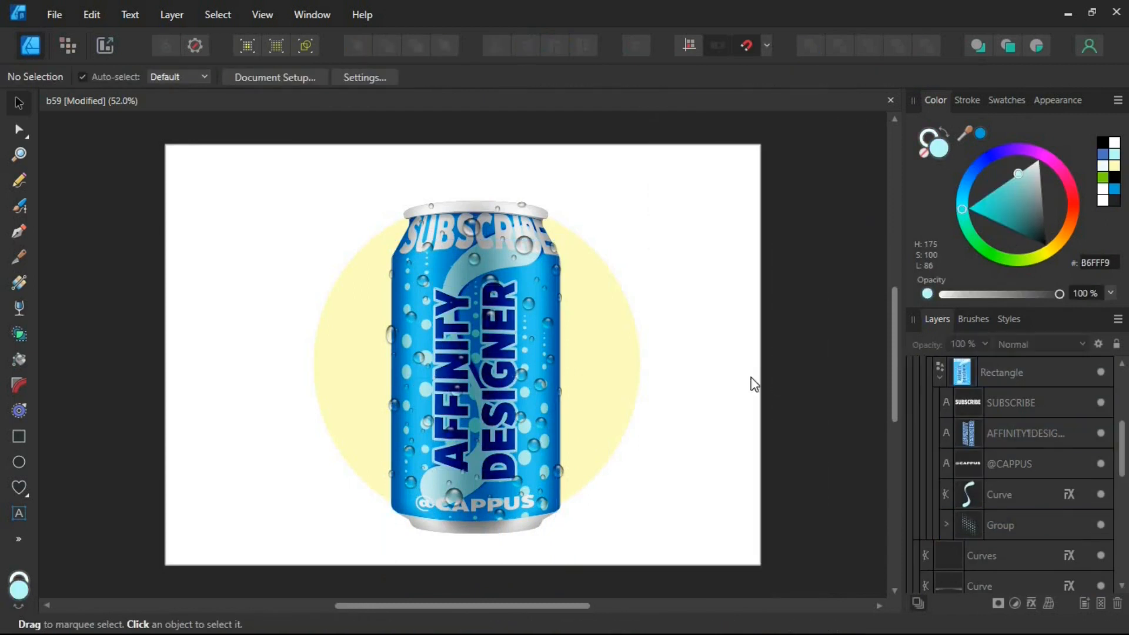
- Group the can, its droplets and the yellow background circle together
{"action": "left_click", "coordinate": [912, 403]}
{"action": "left_click", "coordinate": [999, 373], "text": "ctrl"}
{"action": "key", "text": "ctrl+g"}
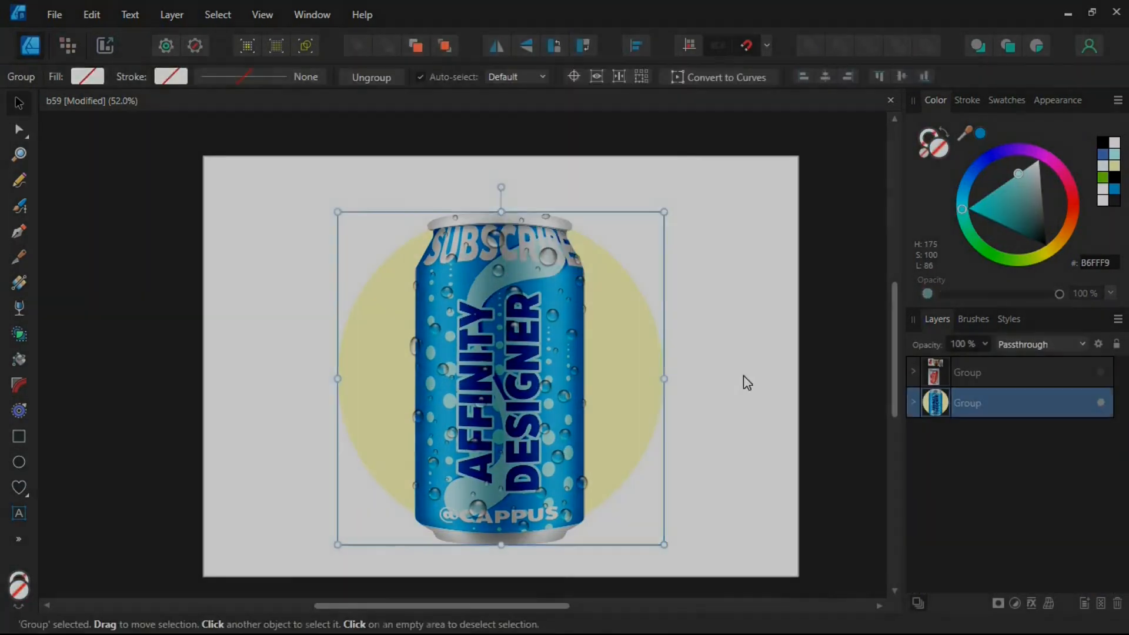